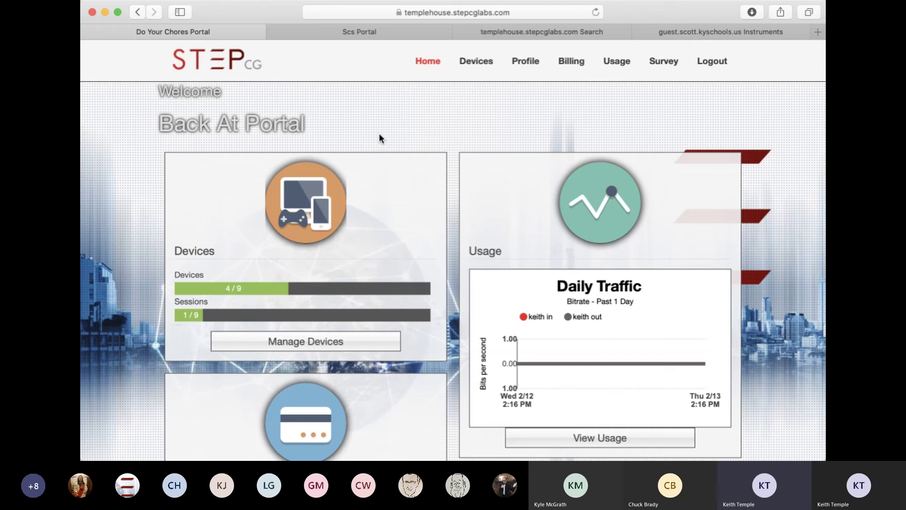
Examine the portal home page's device and session allocation, daily traffic, billing plan and profile sections.
{"action": "scroll", "coordinate": [379, 137], "scroll_direction": "down", "scroll_amount": 5}
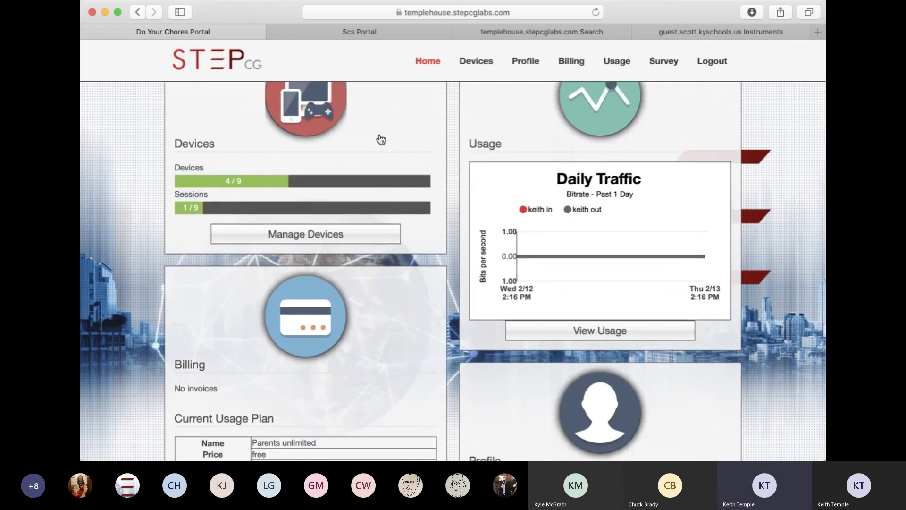
{"action": "scroll", "coordinate": [381, 139], "scroll_direction": "up", "scroll_amount": 6}
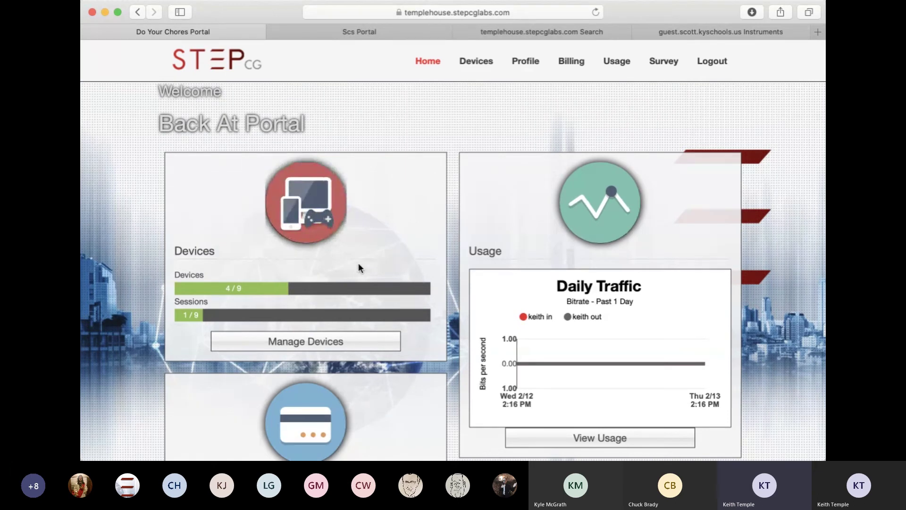
{"action": "scroll", "coordinate": [358, 265], "scroll_direction": "down", "scroll_amount": 2}
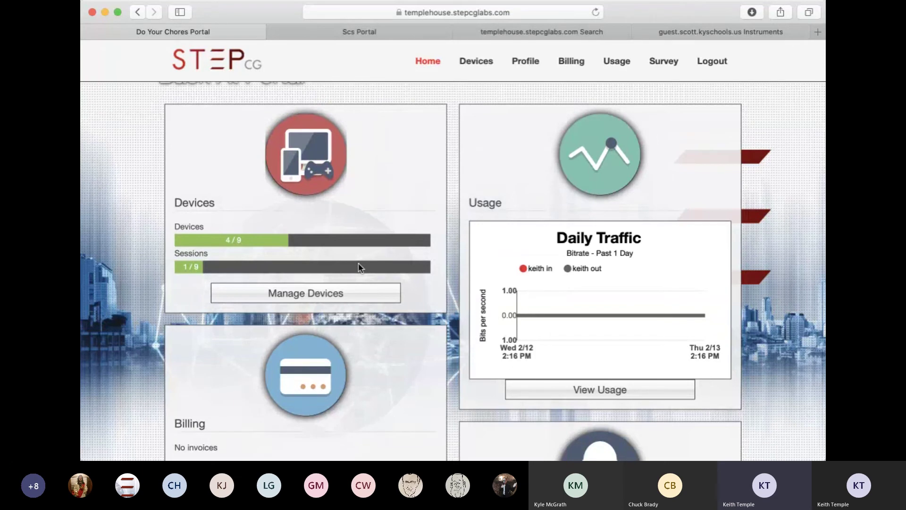
{"action": "scroll", "coordinate": [358, 263], "scroll_direction": "down", "scroll_amount": 2}
{"action": "scroll", "coordinate": [358, 265], "scroll_direction": "down", "scroll_amount": 1}
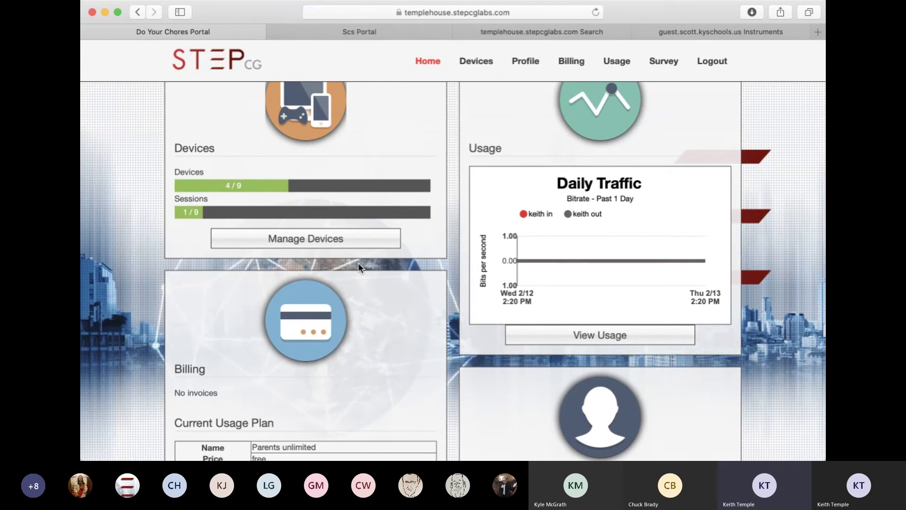
{"action": "scroll", "coordinate": [358, 267], "scroll_direction": "down", "scroll_amount": 4}
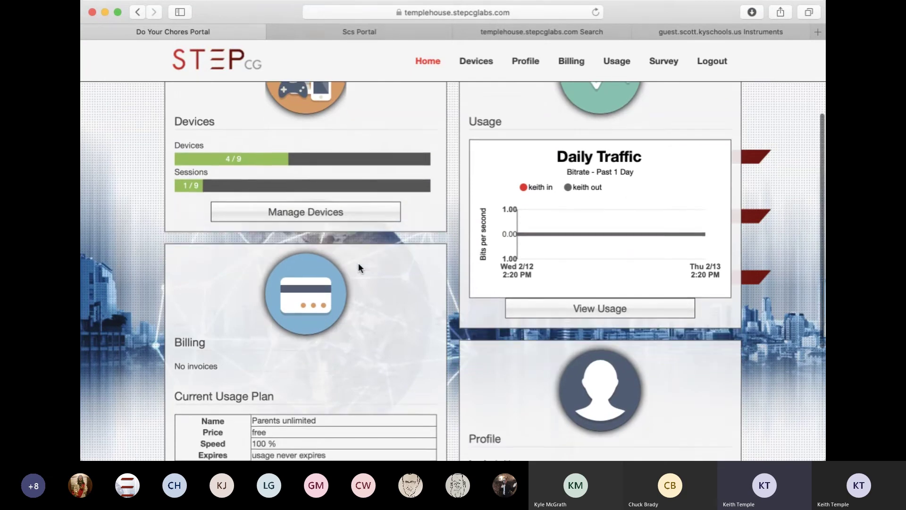
{"action": "scroll", "coordinate": [360, 268], "scroll_direction": "down", "scroll_amount": 5}
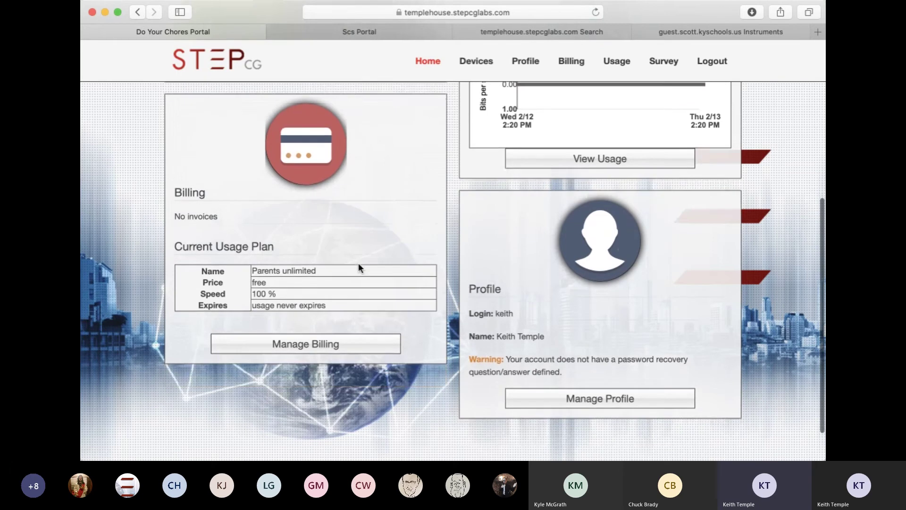
{"action": "scroll", "coordinate": [359, 267], "scroll_direction": "up", "scroll_amount": 2}
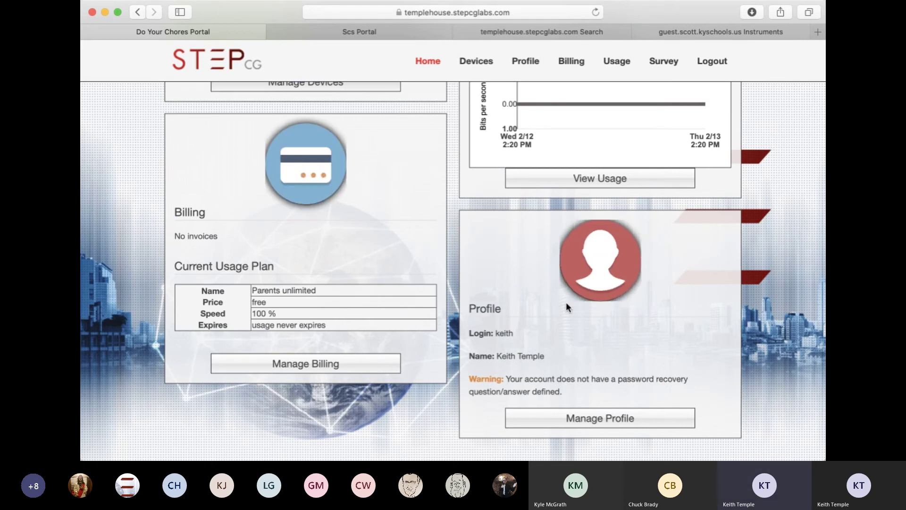
{"action": "scroll", "coordinate": [568, 308], "scroll_direction": "up", "scroll_amount": 8}
{"action": "scroll", "coordinate": [565, 301], "scroll_direction": "up", "scroll_amount": 5}
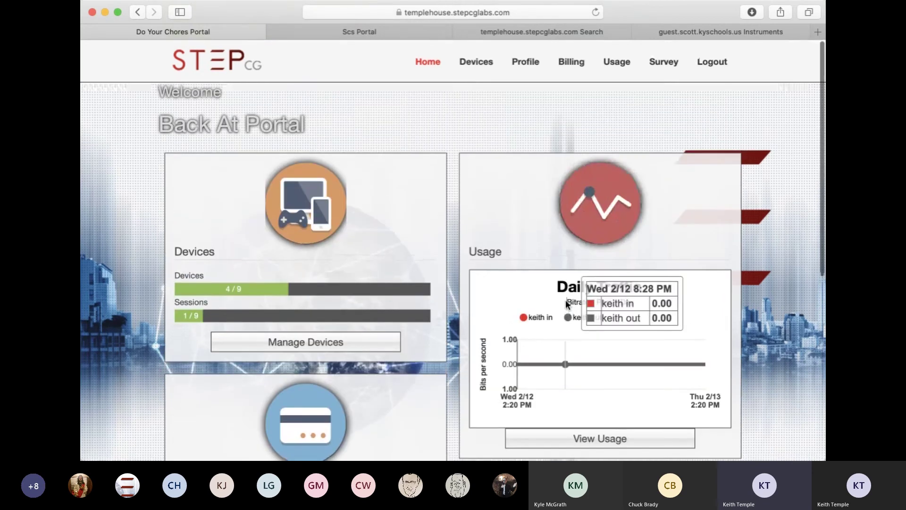
Open the portal's device management page and review the add-device option, current sessions, and active and inactive devices.
{"action": "left_click", "coordinate": [478, 59]}
{"action": "scroll", "coordinate": [418, 236], "scroll_direction": "down", "scroll_amount": 6}
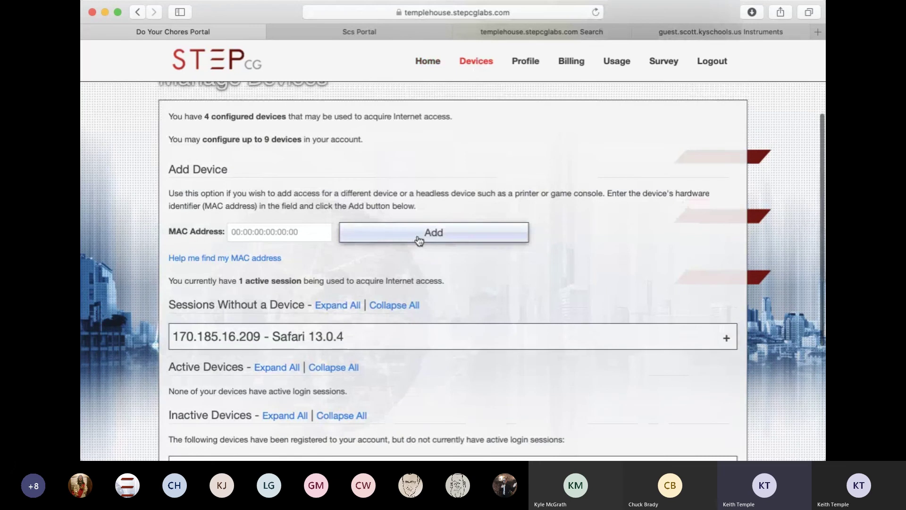
{"action": "scroll", "coordinate": [417, 236], "scroll_direction": "down", "scroll_amount": 4}
{"action": "scroll", "coordinate": [419, 241], "scroll_direction": "down", "scroll_amount": 3}
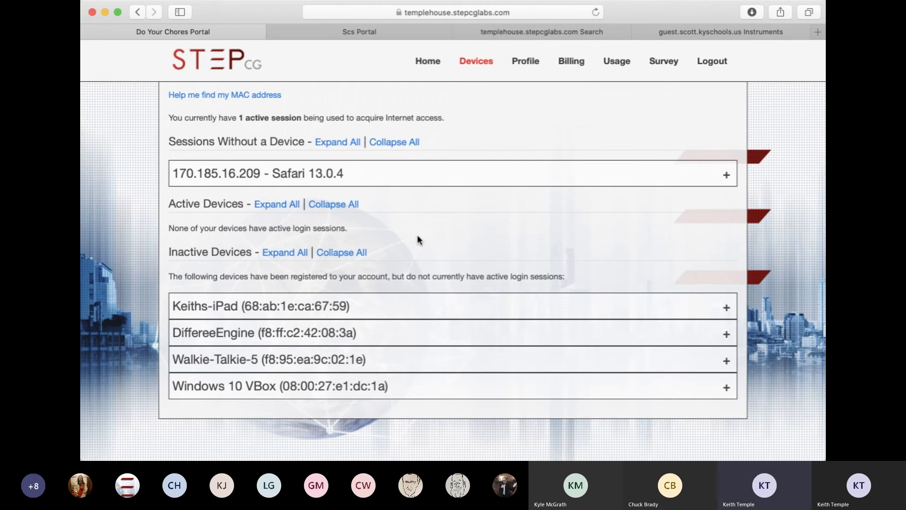
{"action": "scroll", "coordinate": [417, 236], "scroll_direction": "up", "scroll_amount": 2}
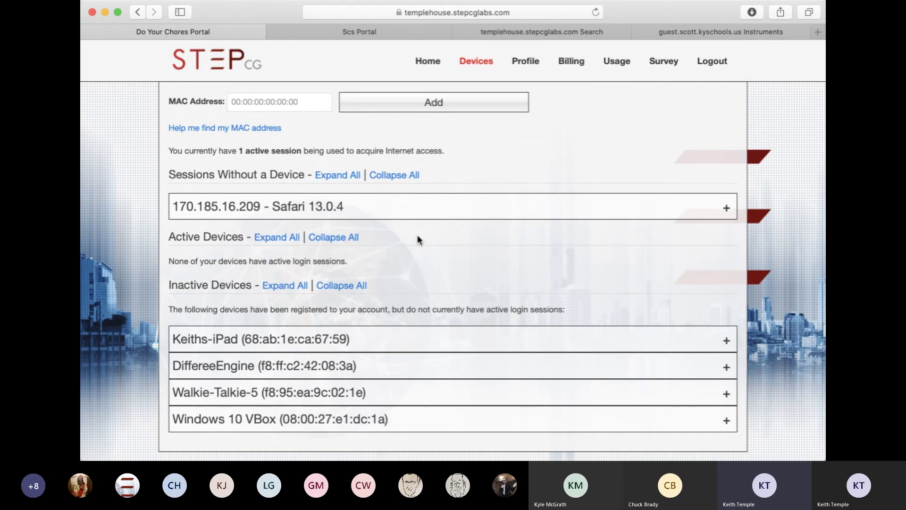
{"action": "scroll", "coordinate": [418, 236], "scroll_direction": "up", "scroll_amount": 4}
{"action": "scroll", "coordinate": [418, 239], "scroll_direction": "down", "scroll_amount": 6}
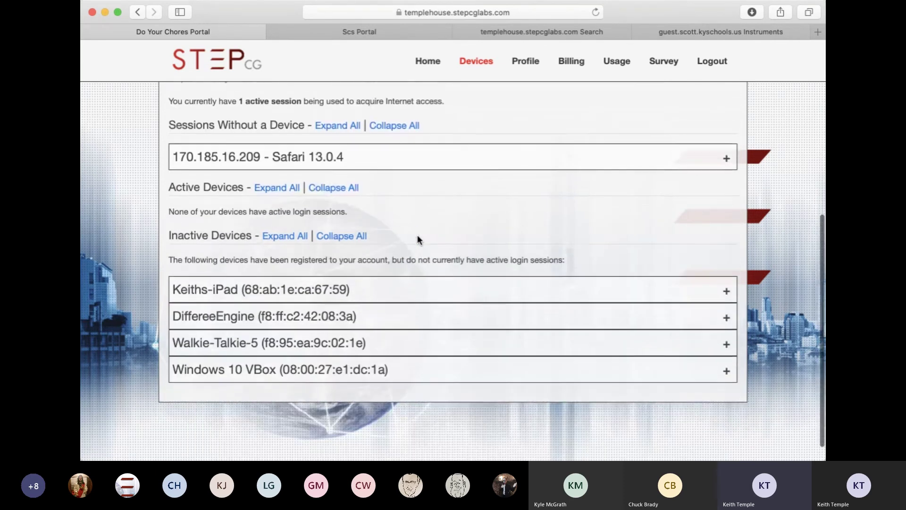
{"action": "scroll", "coordinate": [417, 240], "scroll_direction": "up", "scroll_amount": 1}
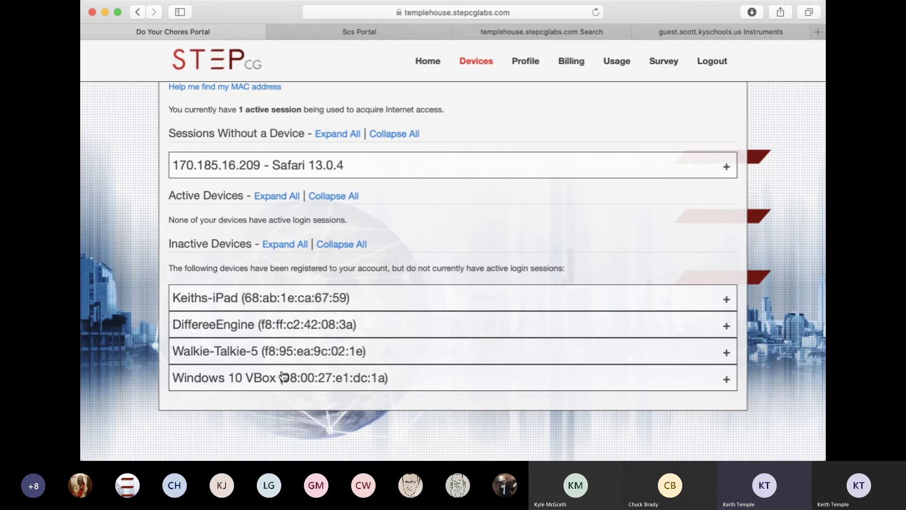
{"action": "scroll", "coordinate": [289, 324], "scroll_direction": "up", "scroll_amount": 1}
{"action": "scroll", "coordinate": [289, 325], "scroll_direction": "up", "scroll_amount": 5}
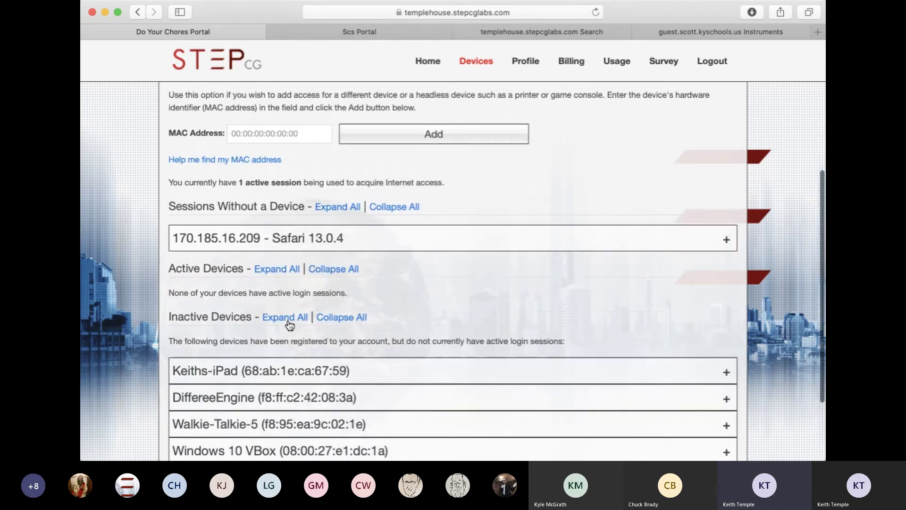
{"action": "scroll", "coordinate": [288, 319], "scroll_direction": "up", "scroll_amount": 2}
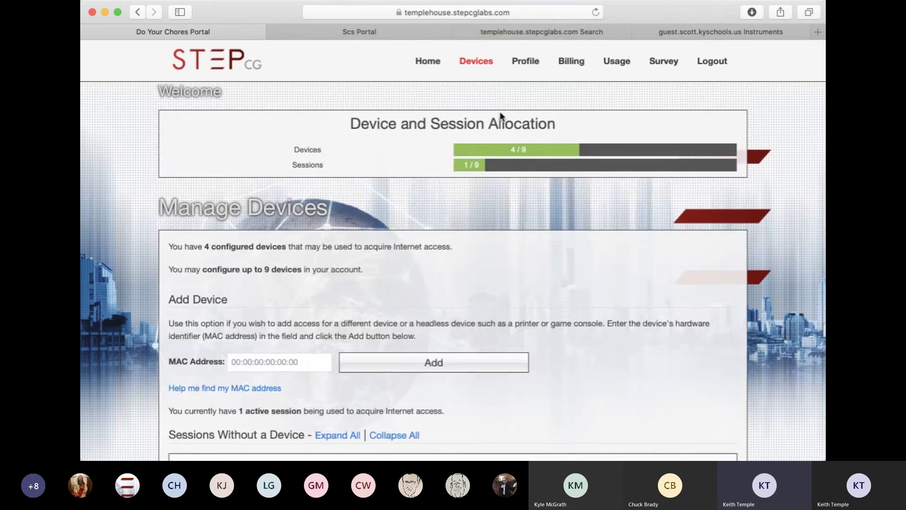
Open the portal's usage reports and examine the weekly traffic, hourly and daily utilization, daily logins and connections charts.
{"action": "left_click", "coordinate": [622, 62]}
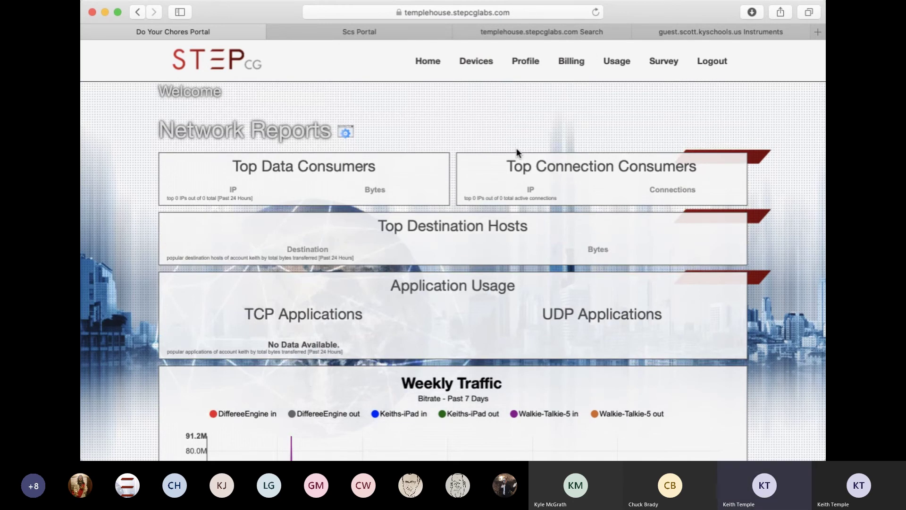
{"action": "left_click", "coordinate": [616, 63]}
{"action": "scroll", "coordinate": [548, 267], "scroll_direction": "down", "scroll_amount": 4}
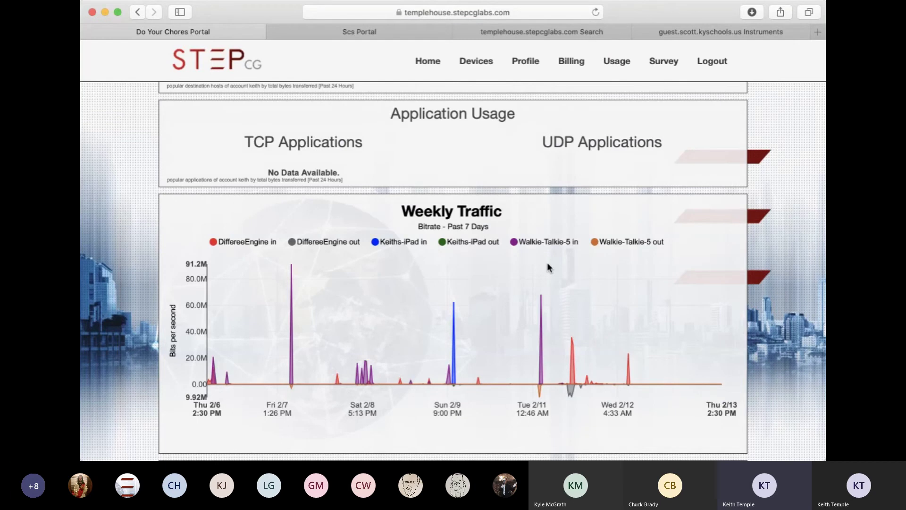
{"action": "scroll", "coordinate": [548, 263], "scroll_direction": "down", "scroll_amount": 1}
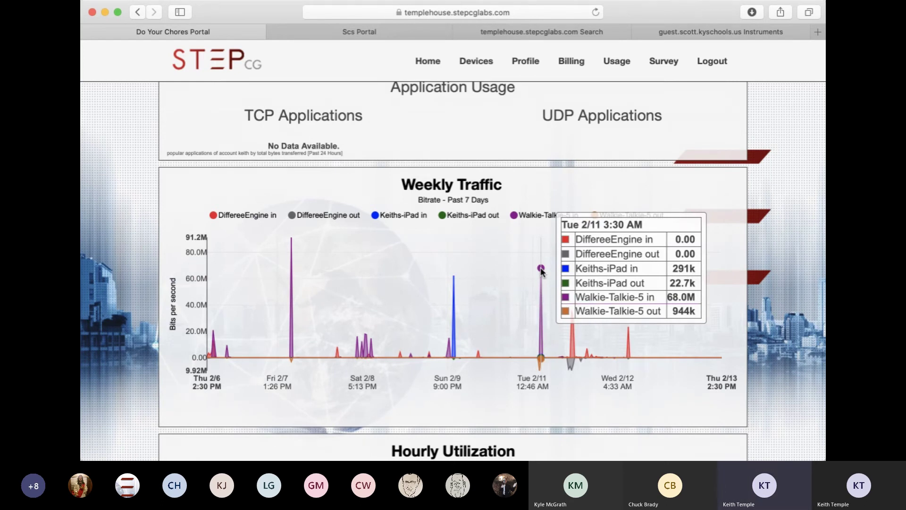
{"action": "scroll", "coordinate": [542, 272], "scroll_direction": "down", "scroll_amount": 1}
{"action": "scroll", "coordinate": [542, 272], "scroll_direction": "down", "scroll_amount": 10}
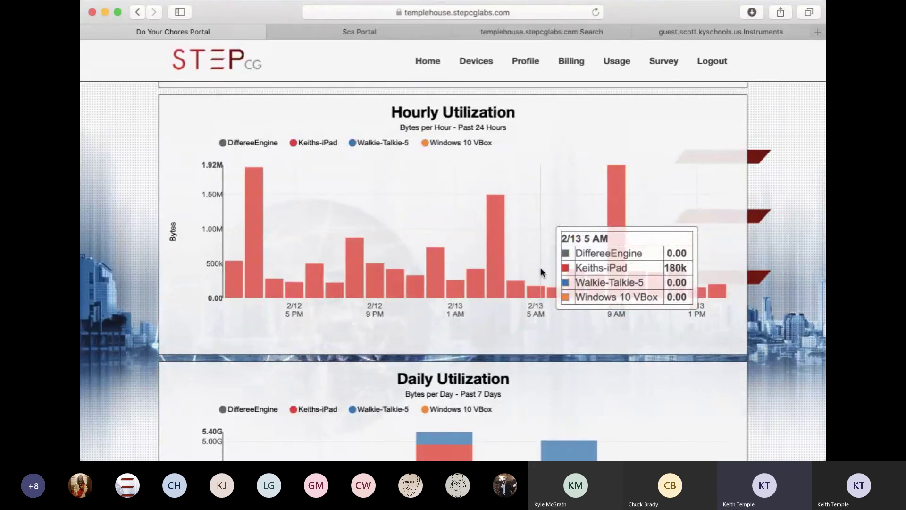
{"action": "scroll", "coordinate": [542, 272], "scroll_direction": "down", "scroll_amount": 9}
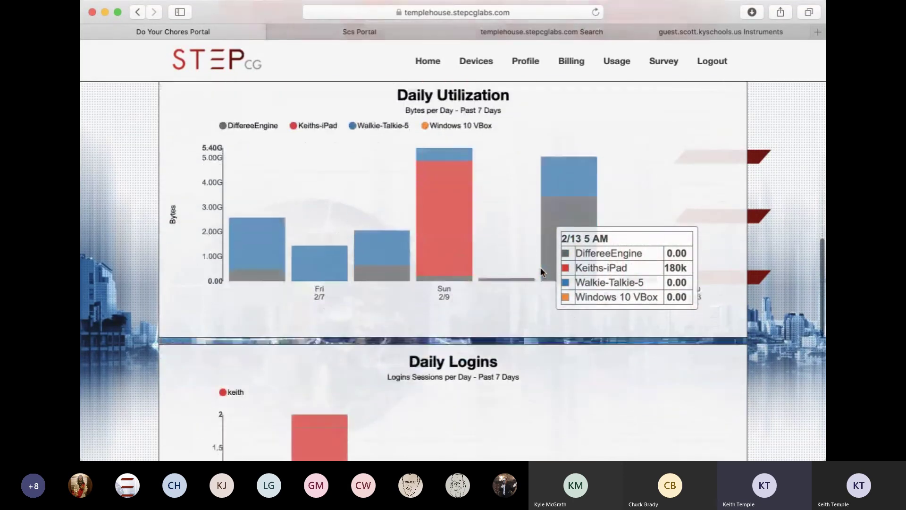
{"action": "scroll", "coordinate": [541, 272], "scroll_direction": "down", "scroll_amount": 13}
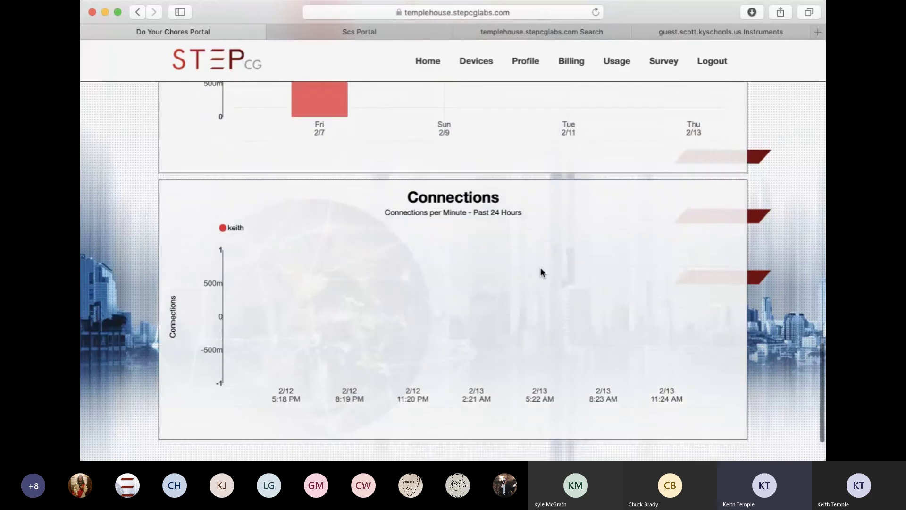
{"action": "scroll", "coordinate": [541, 271], "scroll_direction": "up", "scroll_amount": 20}
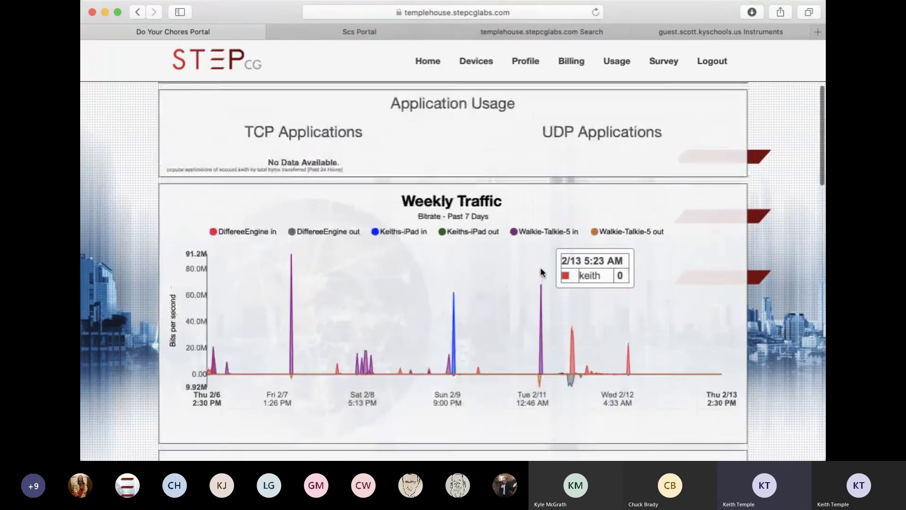
{"action": "scroll", "coordinate": [542, 272], "scroll_direction": "up", "scroll_amount": 1}
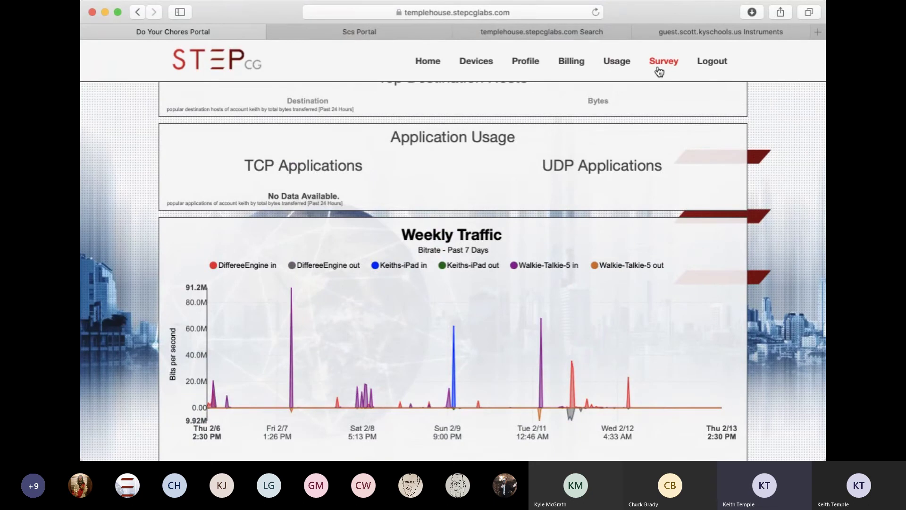
{"action": "scroll", "coordinate": [659, 71], "scroll_direction": "up", "scroll_amount": 4}
View the Scott County Schools sign-on portal and open the guest.scott.kyschools.us instruments dashboard.
{"action": "left_click", "coordinate": [368, 33]}
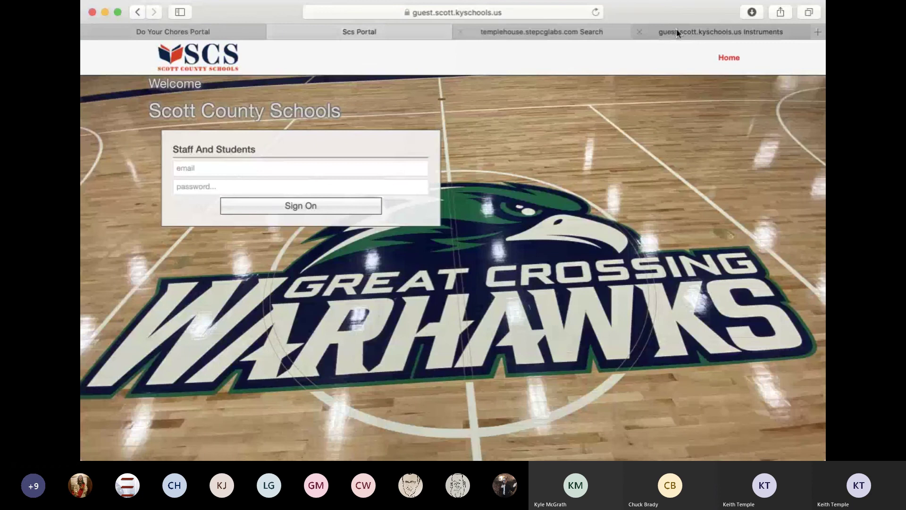
{"action": "left_click", "coordinate": [677, 29]}
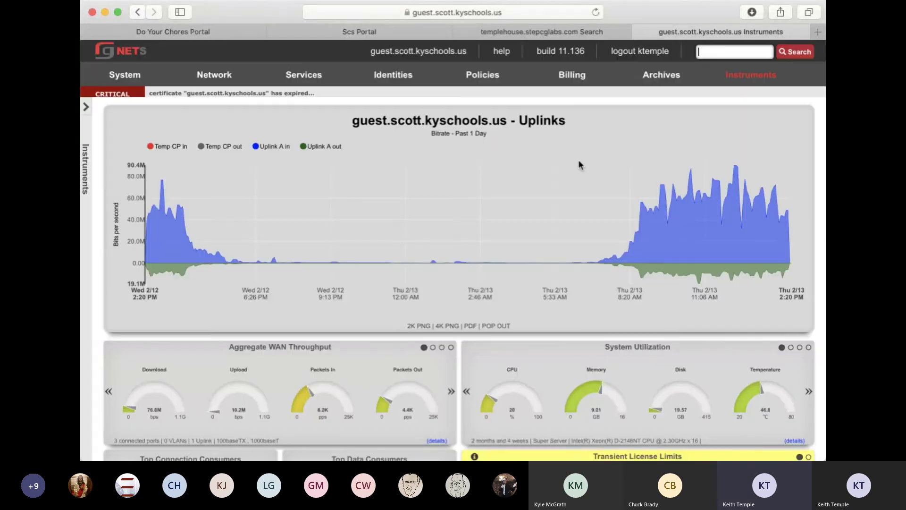
{"action": "left_click", "coordinate": [754, 79]}
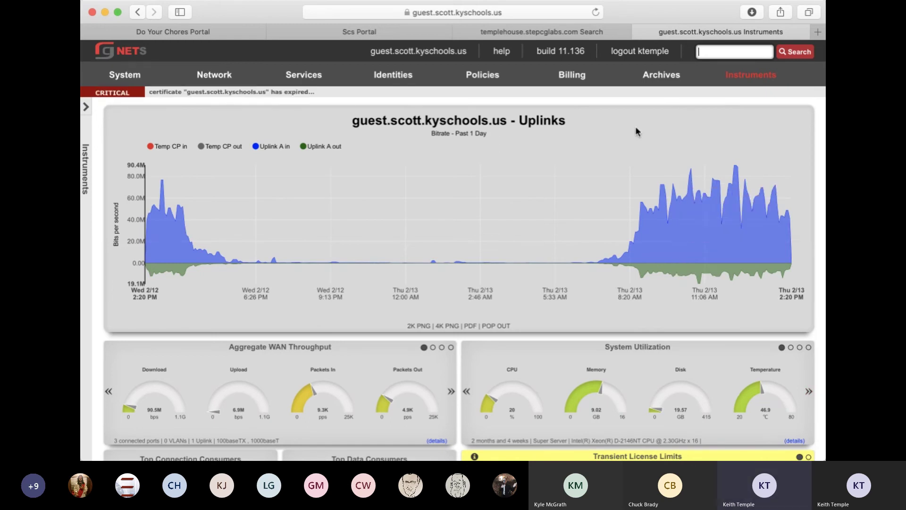
{"action": "mouse_move", "coordinate": [757, 84]}
Set a custom dashboard time range of the past 1 week from the Top Data Consumers widget.
{"action": "scroll", "coordinate": [678, 110], "scroll_direction": "down", "scroll_amount": 2}
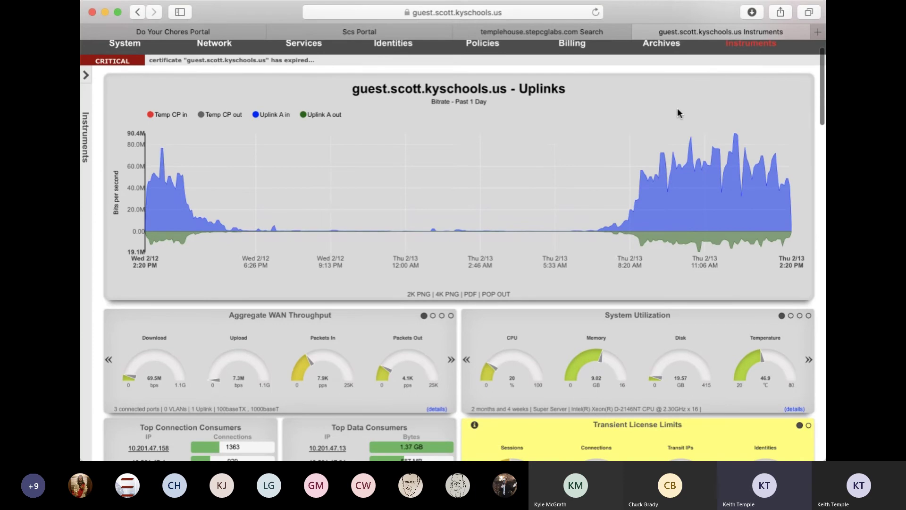
{"action": "scroll", "coordinate": [678, 108], "scroll_direction": "down", "scroll_amount": 2}
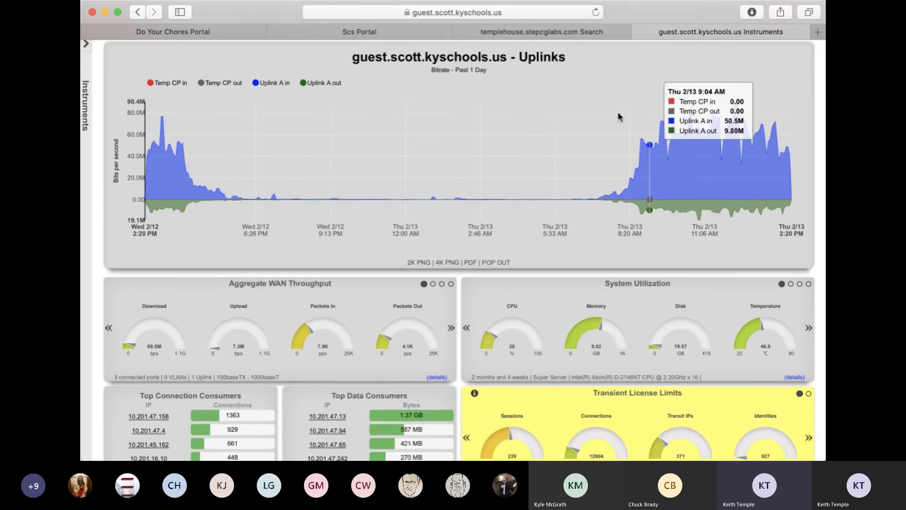
{"action": "scroll", "coordinate": [615, 109], "scroll_direction": "down", "scroll_amount": 8}
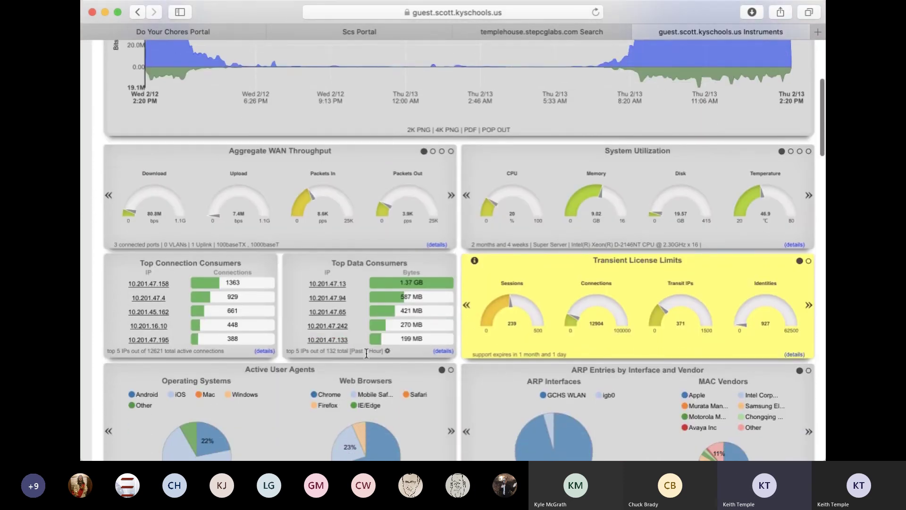
{"action": "left_click", "coordinate": [388, 351]}
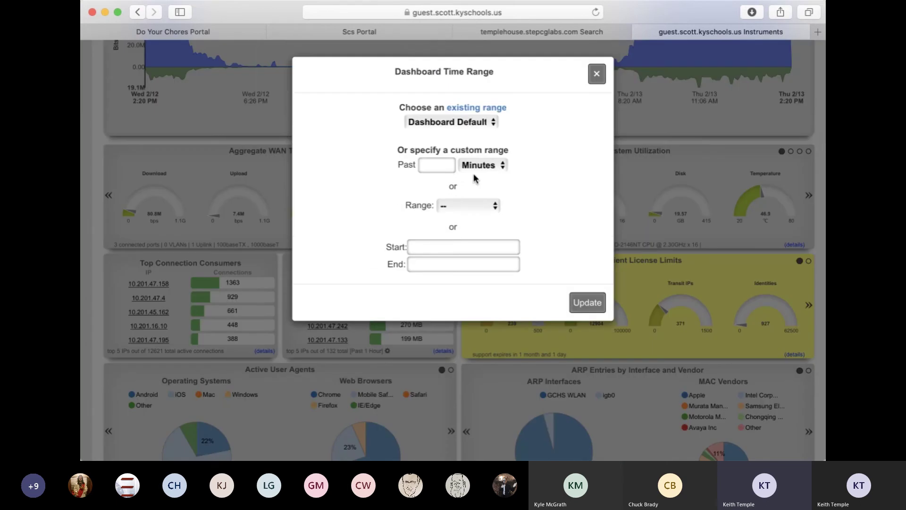
{"action": "left_click", "coordinate": [483, 168]}
{"action": "left_click", "coordinate": [456, 187]}
{"action": "left_click", "coordinate": [436, 166]}
{"action": "type", "text": "1"}
{"action": "left_click", "coordinate": [587, 302]}
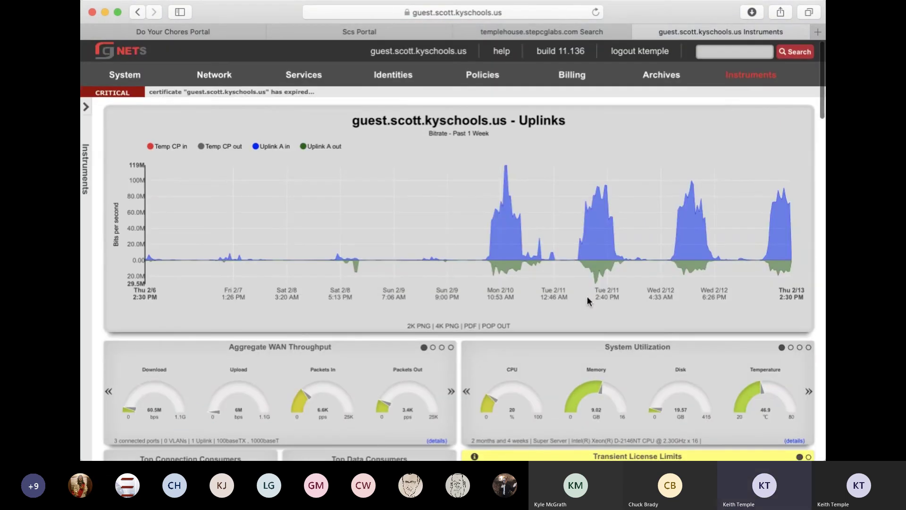
Inspect the Uplinks chart's traffic readings at several points from Friday 2/7 through Wednesday 2/12.
{"action": "mouse_move", "coordinate": [231, 247]}
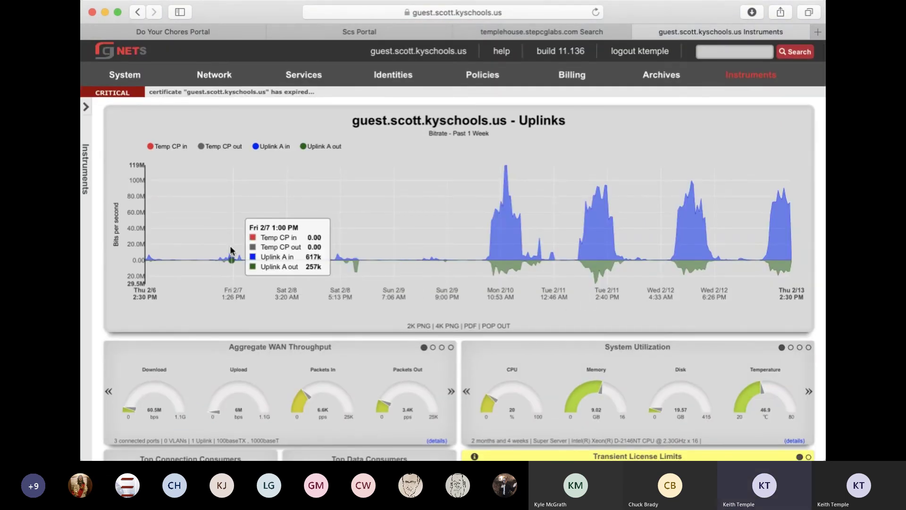
{"action": "mouse_move", "coordinate": [509, 246]}
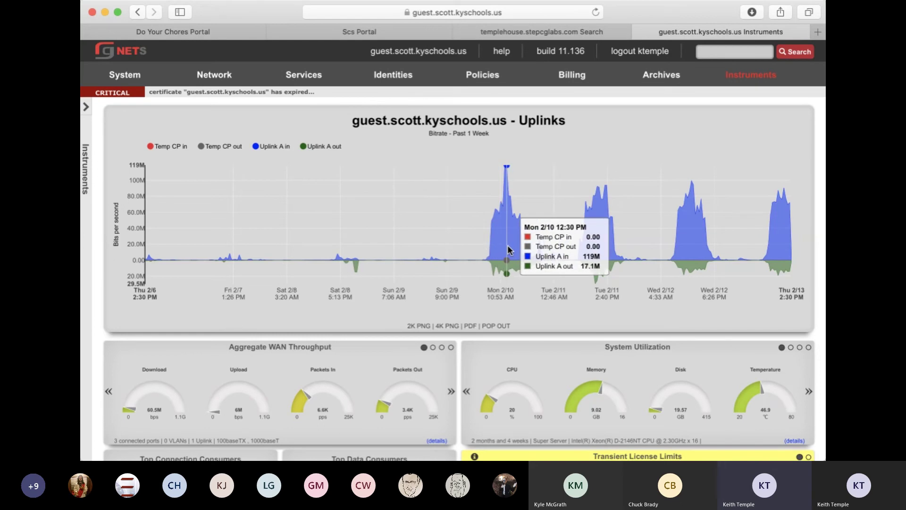
{"action": "mouse_move", "coordinate": [610, 257]}
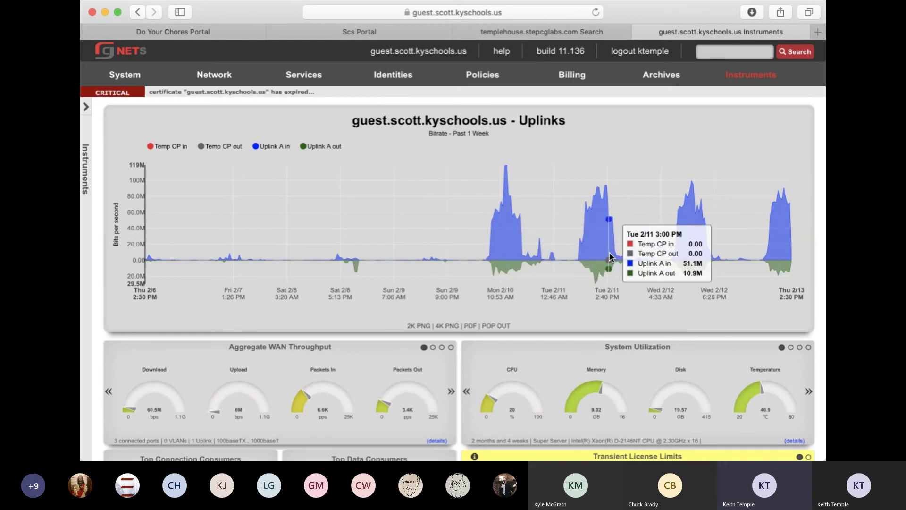
{"action": "mouse_move", "coordinate": [661, 245]}
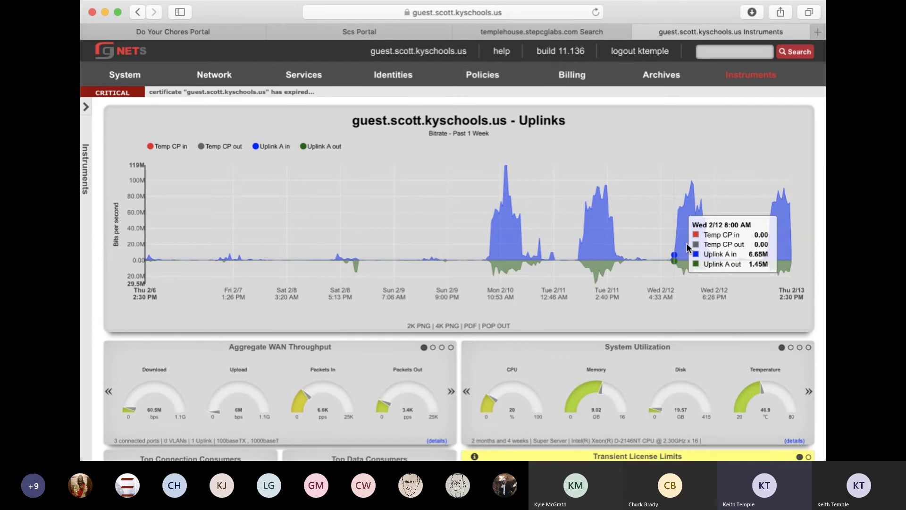
Check the Uplinks chart's reading for Wed 2/12 at 9:30 AM and view the WAN throughput and system utilization gauges.
{"action": "mouse_move", "coordinate": [681, 268]}
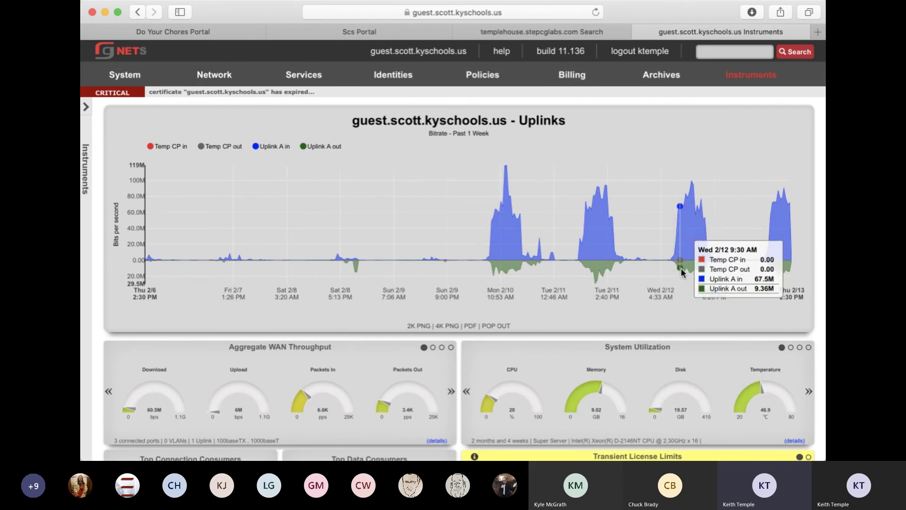
{"action": "scroll", "coordinate": [681, 268], "scroll_direction": "down", "scroll_amount": 5}
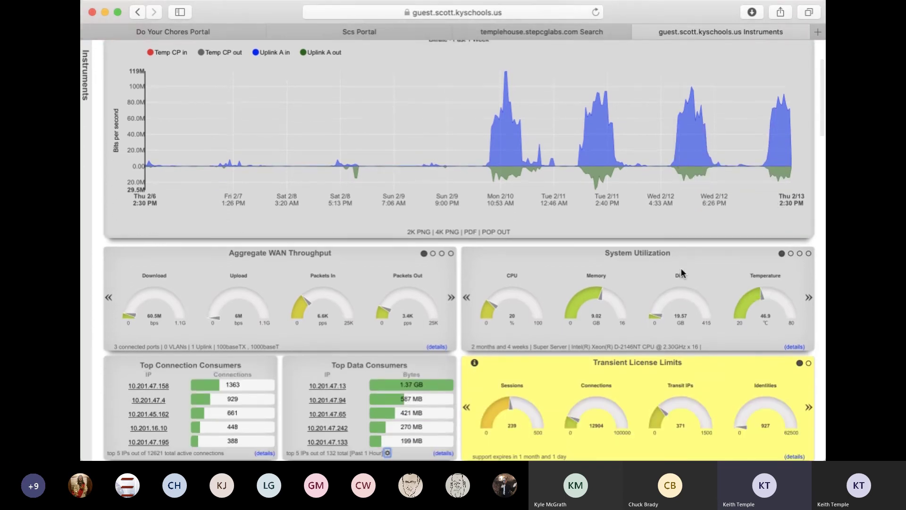
{"action": "scroll", "coordinate": [680, 268], "scroll_direction": "down", "scroll_amount": 2}
{"action": "scroll", "coordinate": [681, 268], "scroll_direction": "up", "scroll_amount": 5}
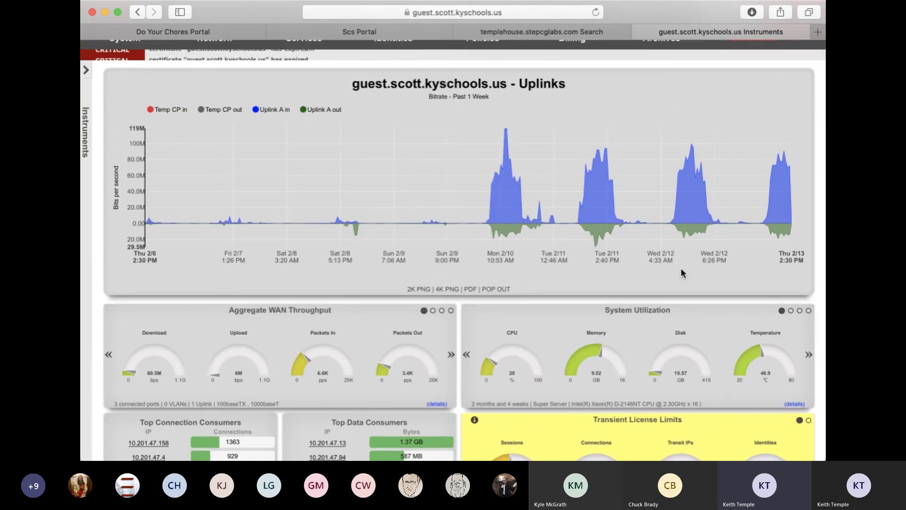
{"action": "scroll", "coordinate": [681, 267], "scroll_direction": "down", "scroll_amount": 8}
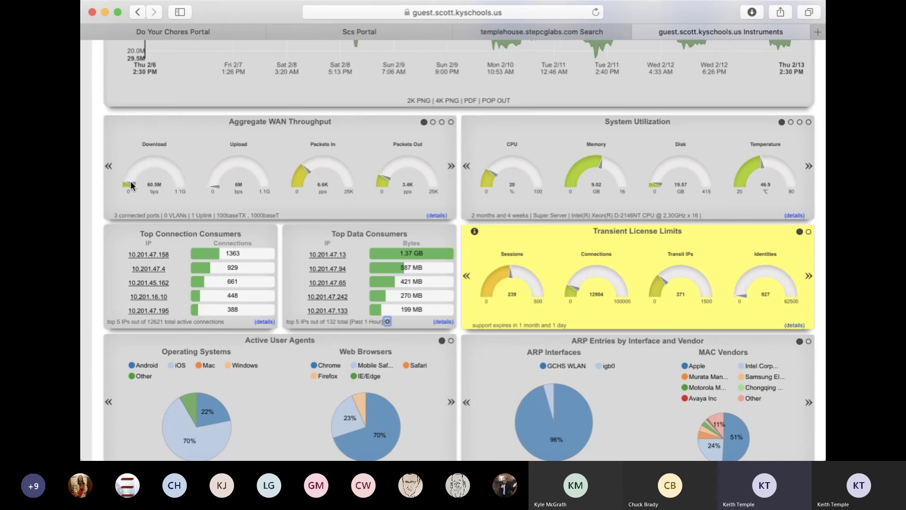
Examine the dashboard's top consumers, license limits, user agents, ARP entries, DHCP pools and application usage widgets.
{"action": "scroll", "coordinate": [187, 165], "scroll_direction": "down", "scroll_amount": 3}
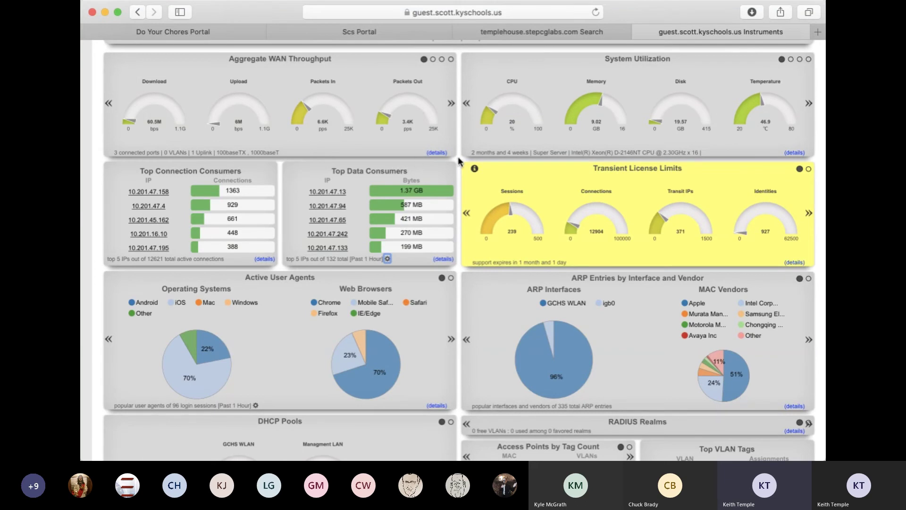
{"action": "scroll", "coordinate": [458, 157], "scroll_direction": "down", "scroll_amount": 4}
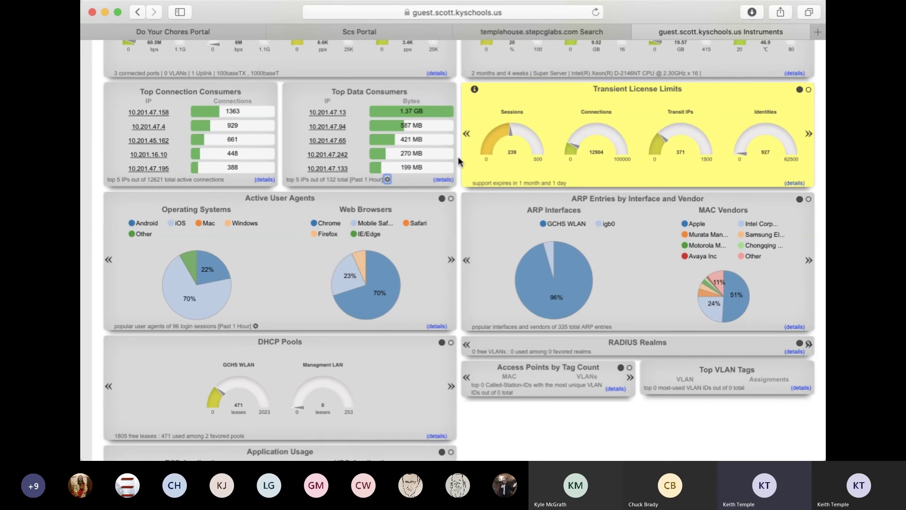
{"action": "scroll", "coordinate": [458, 156], "scroll_direction": "down", "scroll_amount": 5}
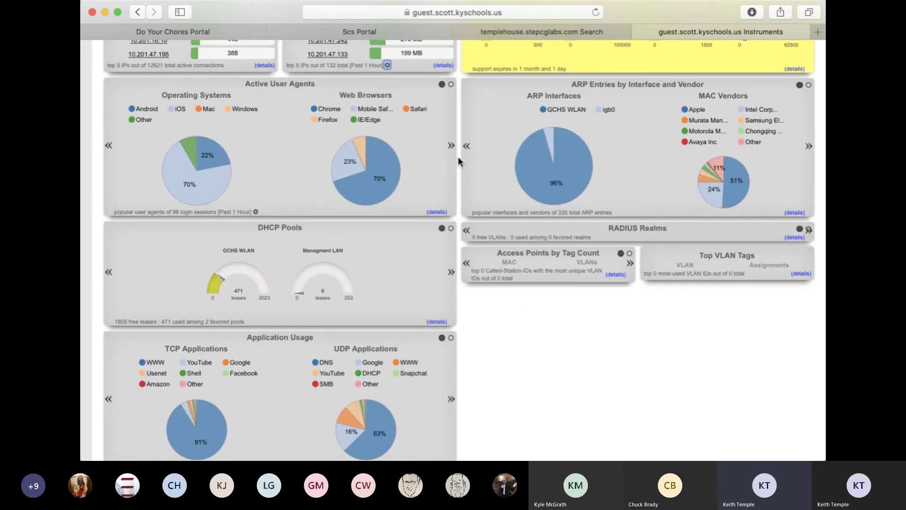
{"action": "scroll", "coordinate": [458, 157], "scroll_direction": "down", "scroll_amount": 2}
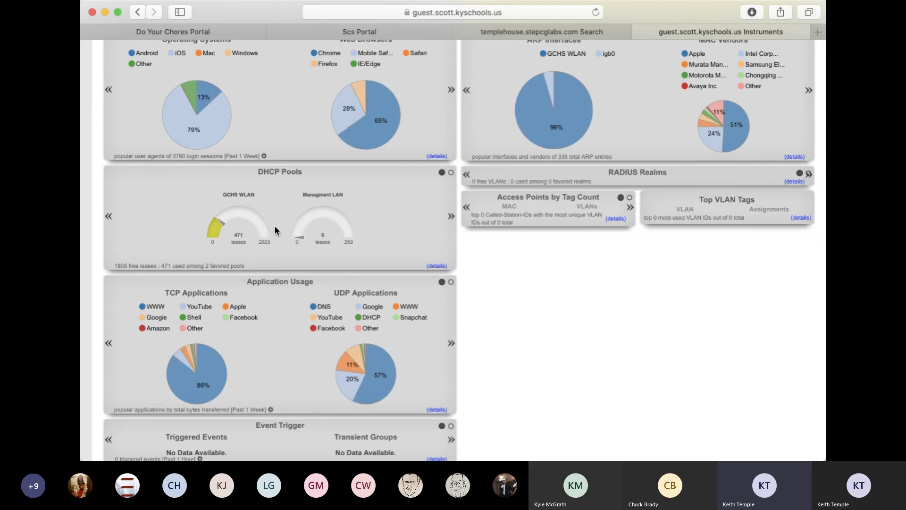
{"action": "scroll", "coordinate": [275, 226], "scroll_direction": "up", "scroll_amount": 4}
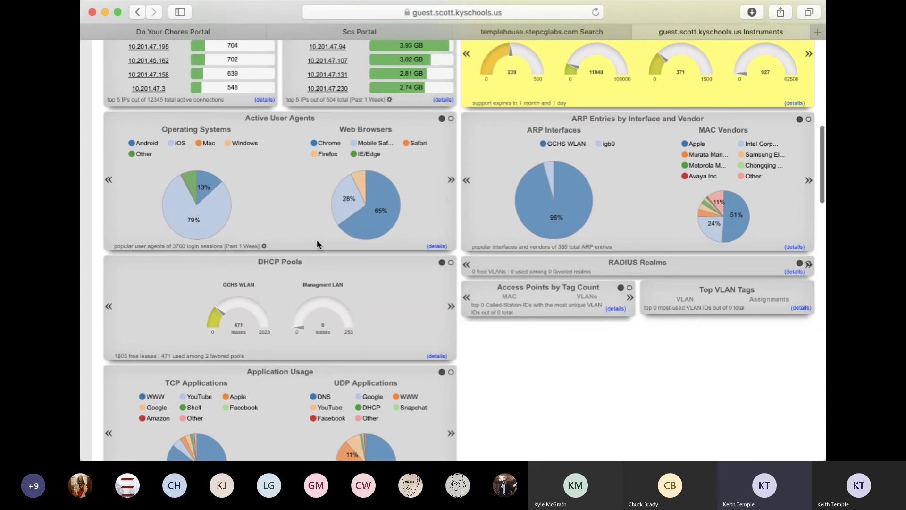
{"action": "scroll", "coordinate": [317, 240], "scroll_direction": "down", "scroll_amount": 2}
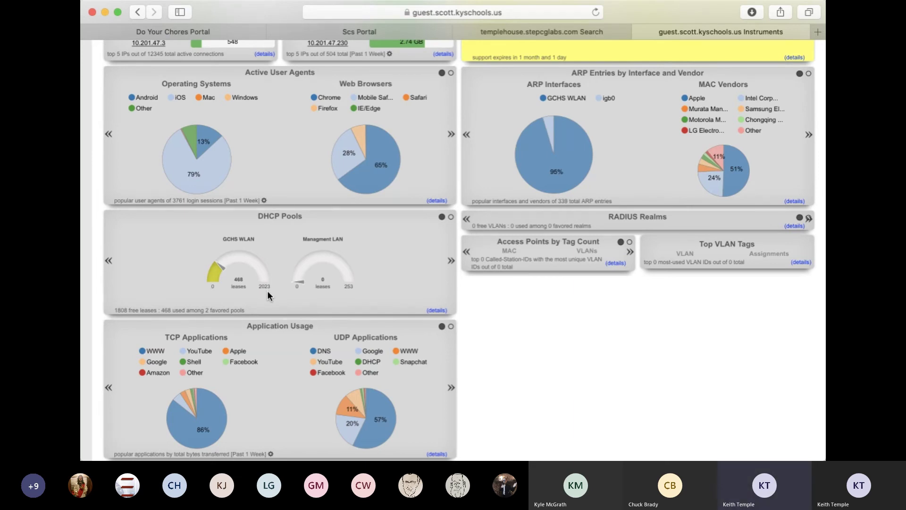
{"action": "scroll", "coordinate": [268, 292], "scroll_direction": "down", "scroll_amount": 2}
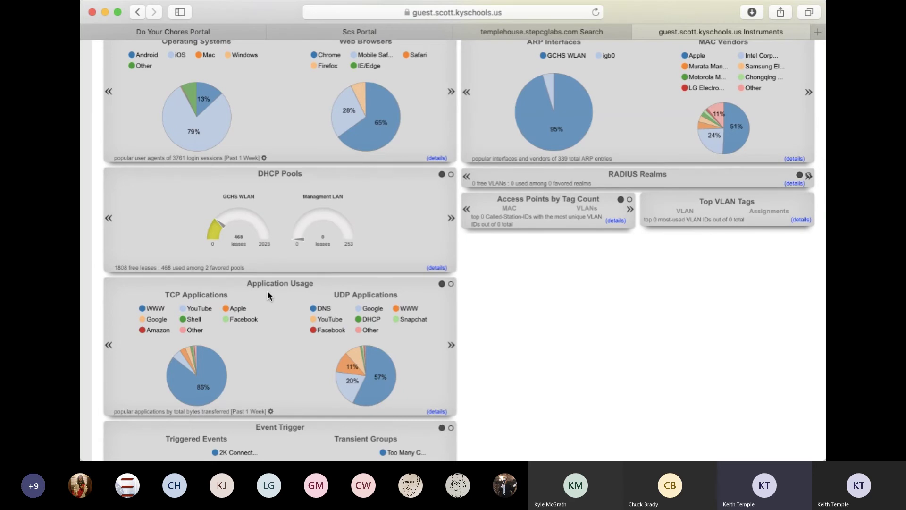
{"action": "scroll", "coordinate": [267, 291], "scroll_direction": "down", "scroll_amount": 3}
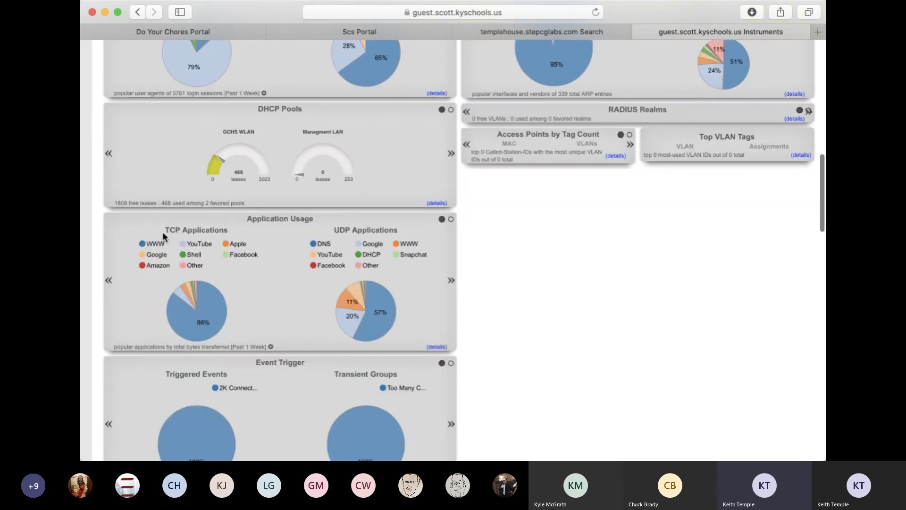
Temporarily exclude WWW from the TCP Applications chart to inspect the YouTube, Apple and Google traffic, and include it again.
{"action": "left_click", "coordinate": [143, 244]}
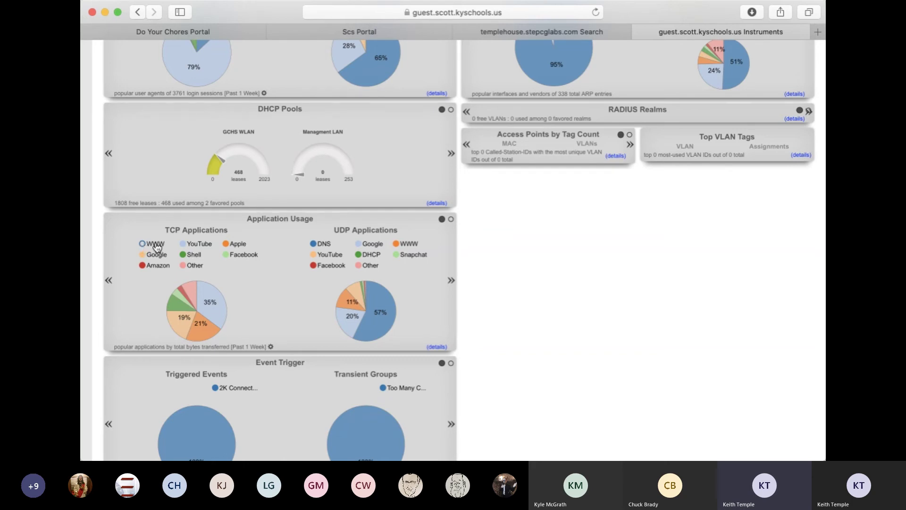
{"action": "mouse_move", "coordinate": [210, 307]}
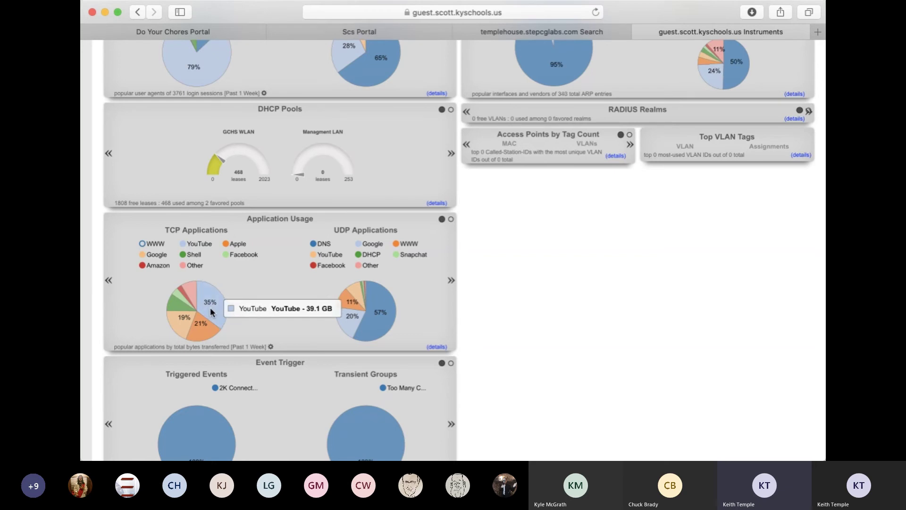
{"action": "mouse_move", "coordinate": [199, 333]}
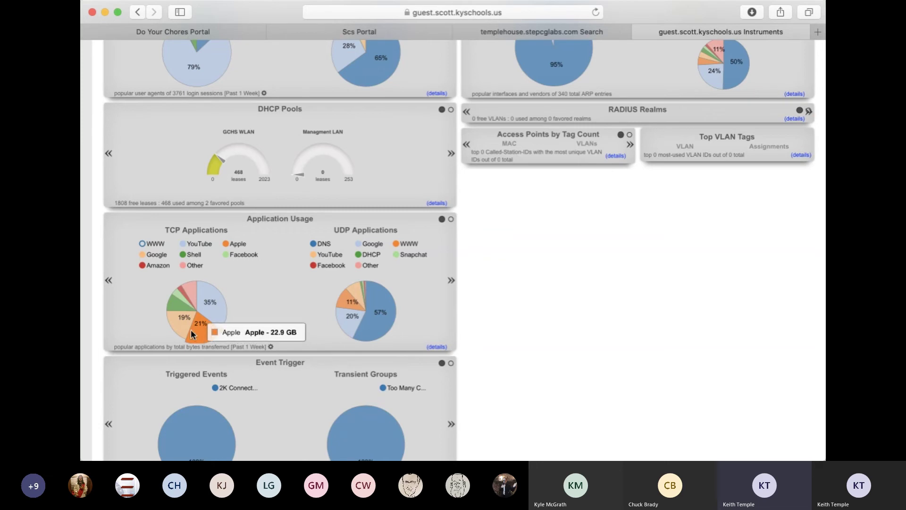
{"action": "mouse_move", "coordinate": [176, 324]}
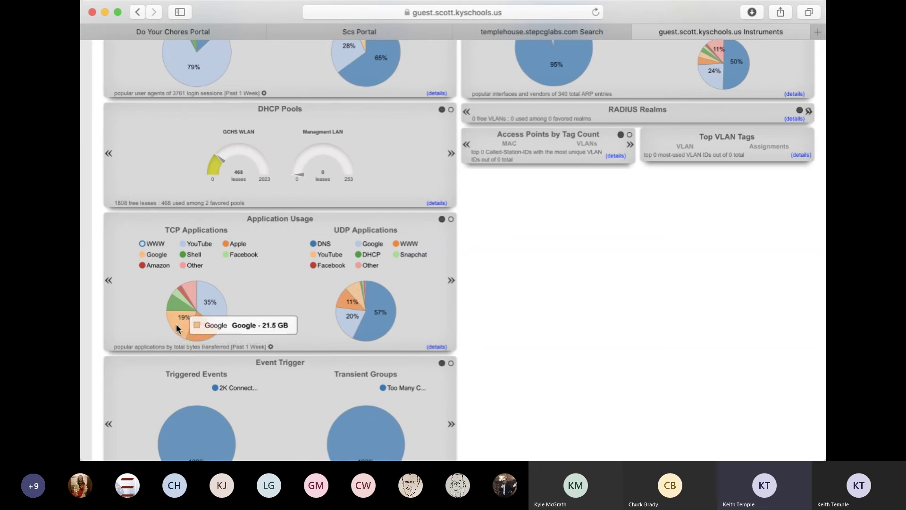
{"action": "left_click", "coordinate": [142, 244]}
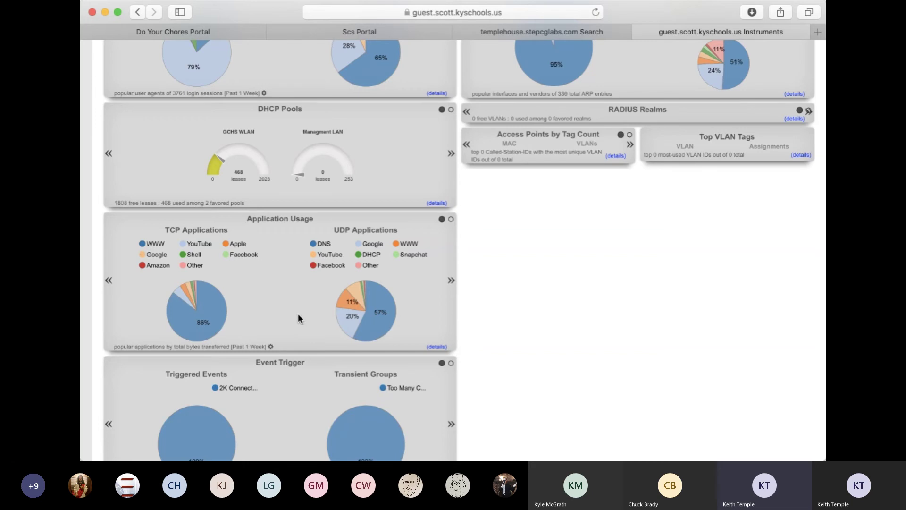
Review the Top Connection Consumers, Top Data Consumers and Transient License Limits widgets.
{"action": "scroll", "coordinate": [299, 313], "scroll_direction": "up", "scroll_amount": 6}
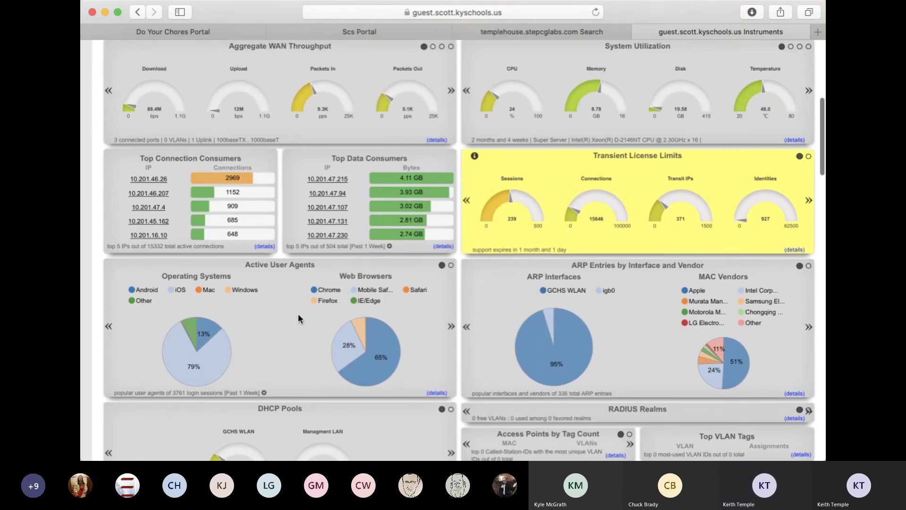
{"action": "scroll", "coordinate": [299, 315], "scroll_direction": "up", "scroll_amount": 2}
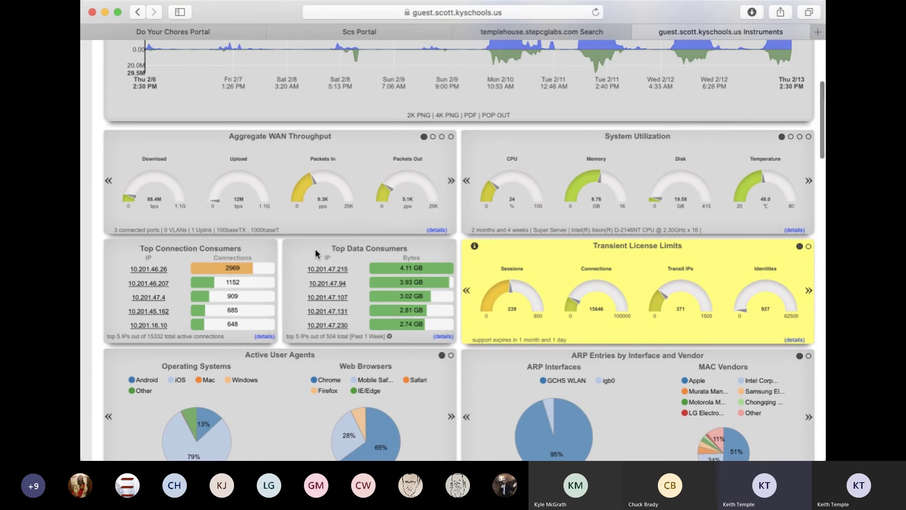
{"action": "mouse_move", "coordinate": [335, 275]}
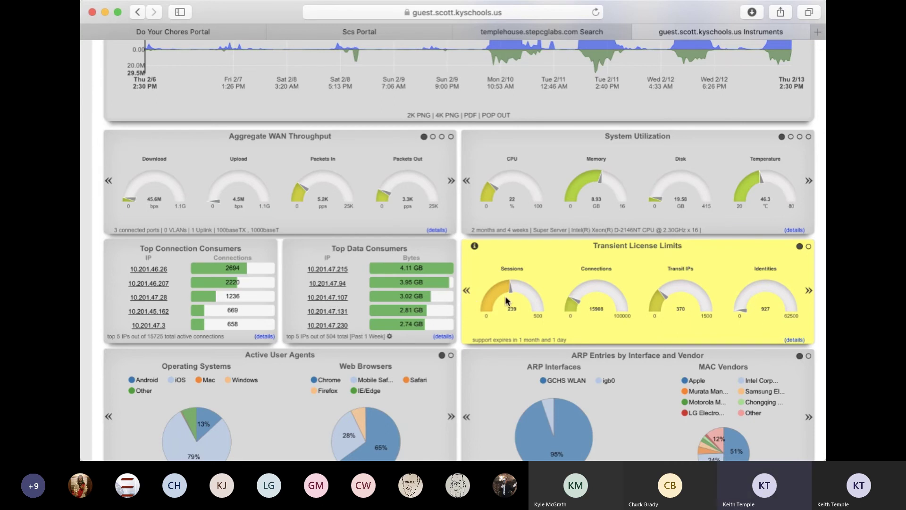
Open the Archives page and examine the Unique Devices chart, the Session Duration chart and the log widgets.
{"action": "scroll", "coordinate": [484, 294], "scroll_direction": "up", "scroll_amount": 5}
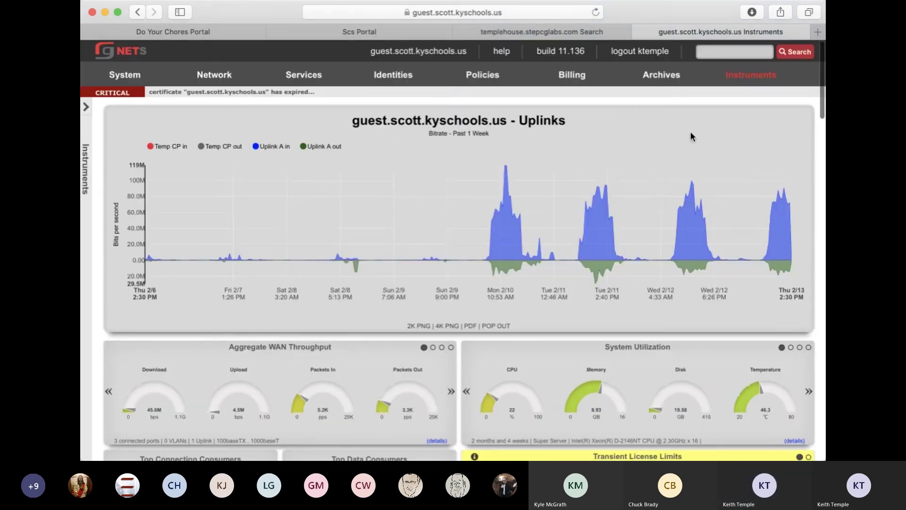
{"action": "left_click", "coordinate": [666, 79]}
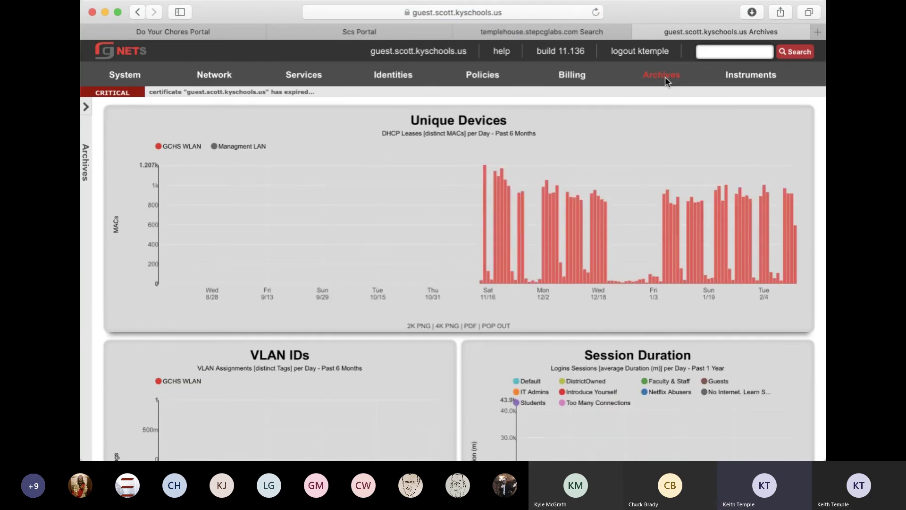
{"action": "mouse_move", "coordinate": [477, 203]}
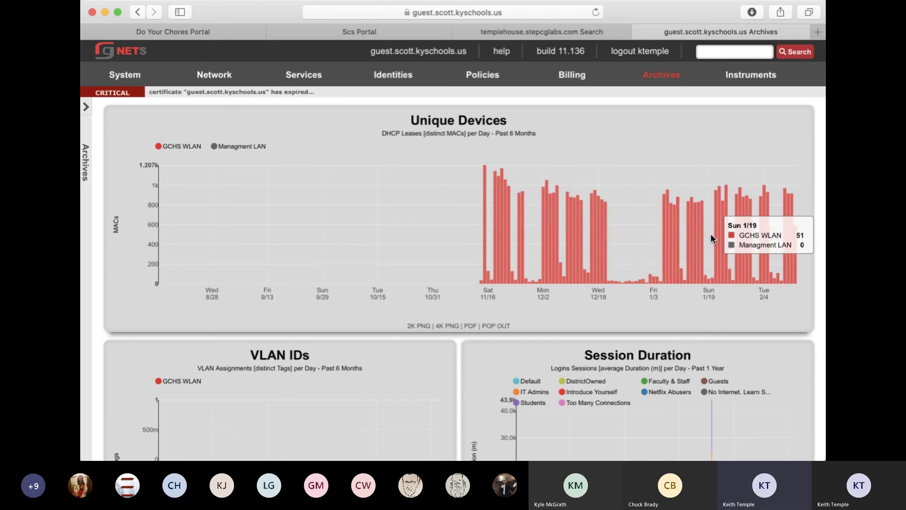
{"action": "scroll", "coordinate": [710, 233], "scroll_direction": "down", "scroll_amount": 5}
{"action": "scroll", "coordinate": [710, 234], "scroll_direction": "down", "scroll_amount": 3}
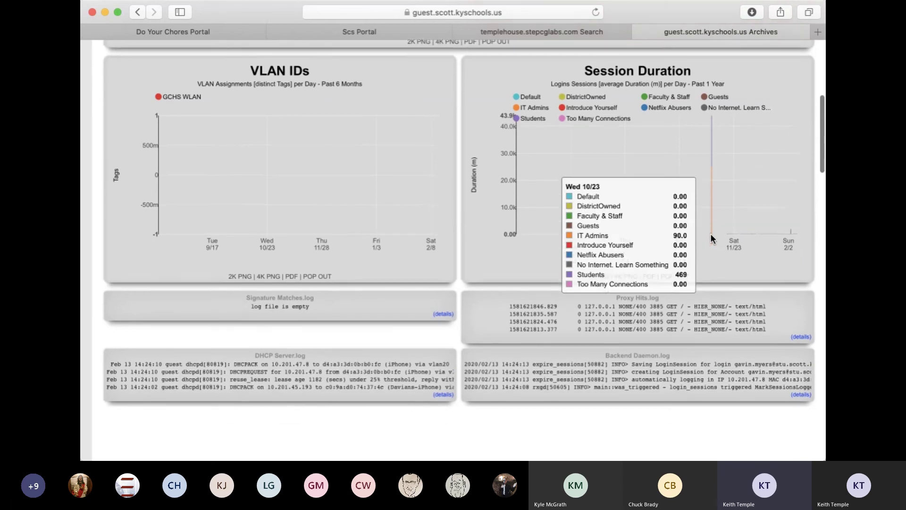
{"action": "scroll", "coordinate": [710, 233], "scroll_direction": "up", "scroll_amount": 10}
Open the Policies page and trace the groups and rules linked to the Too Many Connections policy.
{"action": "left_click", "coordinate": [576, 82]}
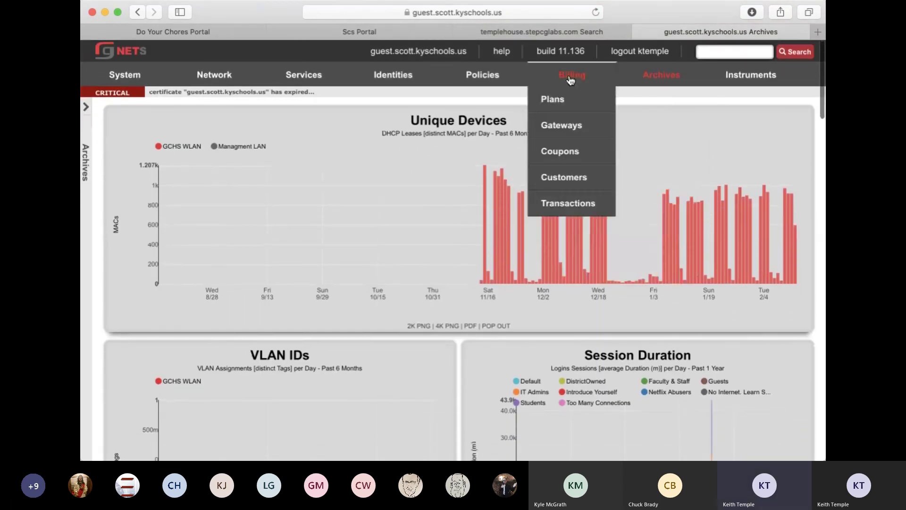
{"action": "left_click", "coordinate": [498, 73]}
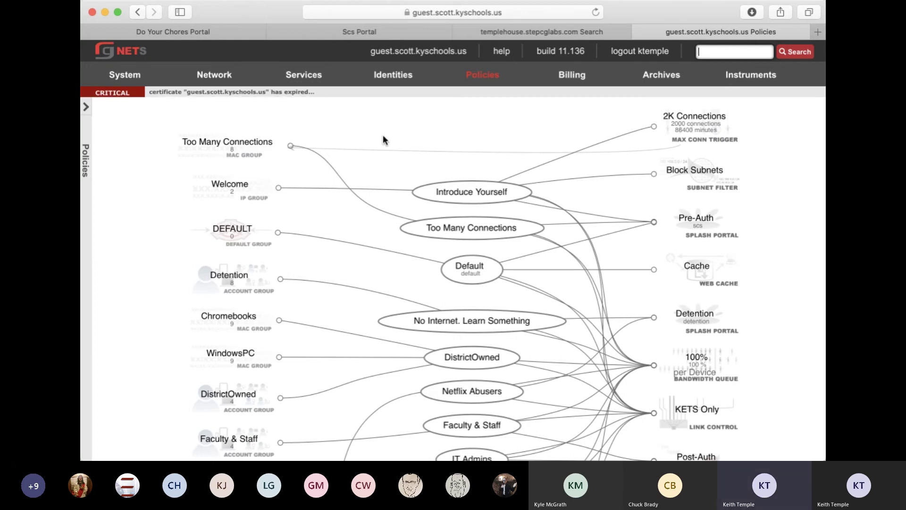
{"action": "scroll", "coordinate": [383, 137], "scroll_direction": "down", "scroll_amount": 5}
{"action": "scroll", "coordinate": [384, 137], "scroll_direction": "up", "scroll_amount": 2}
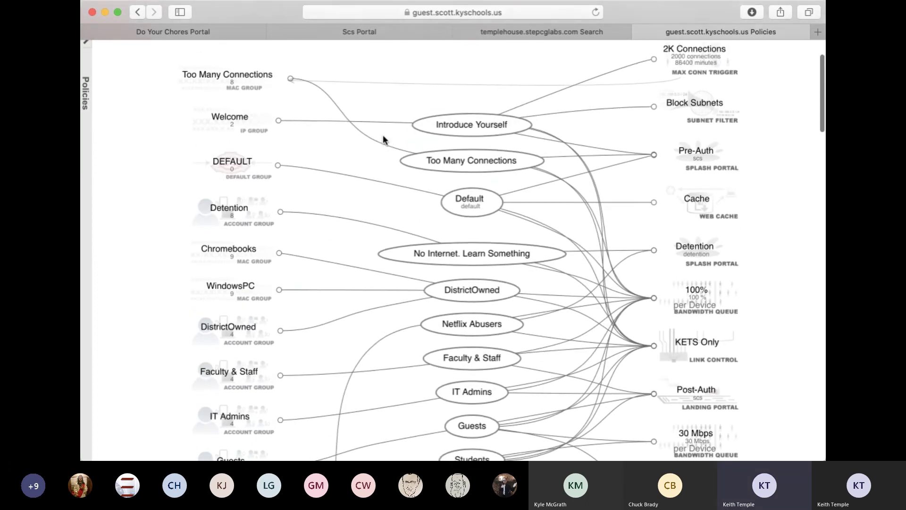
{"action": "scroll", "coordinate": [383, 137], "scroll_direction": "up", "scroll_amount": 1}
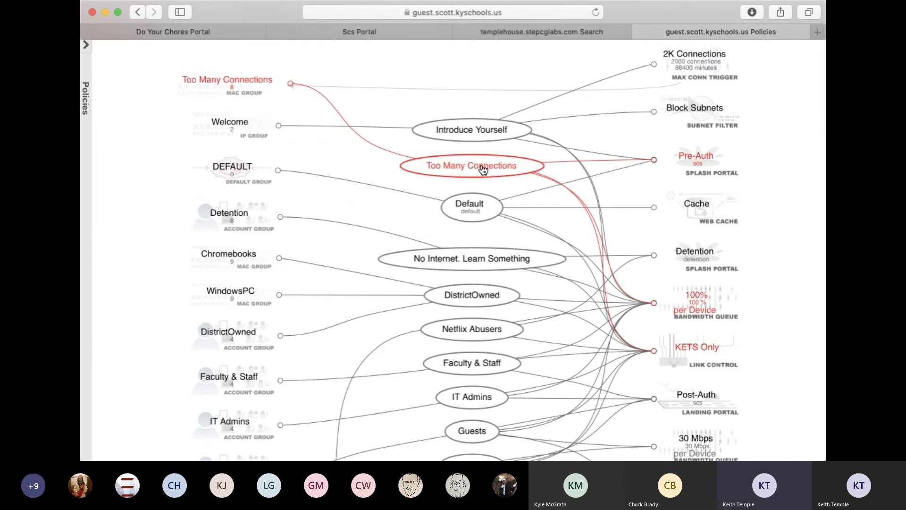
Examine the remaining policies in the diagram and trace the Students policy's links to its account group, filters, queues and triggers.
{"action": "scroll", "coordinate": [483, 169], "scroll_direction": "down", "scroll_amount": 3}
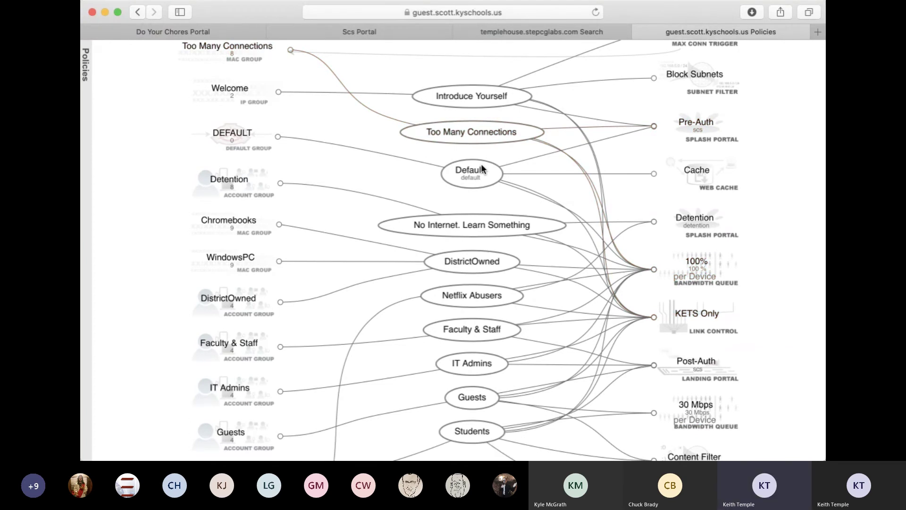
{"action": "scroll", "coordinate": [481, 166], "scroll_direction": "down", "scroll_amount": 2}
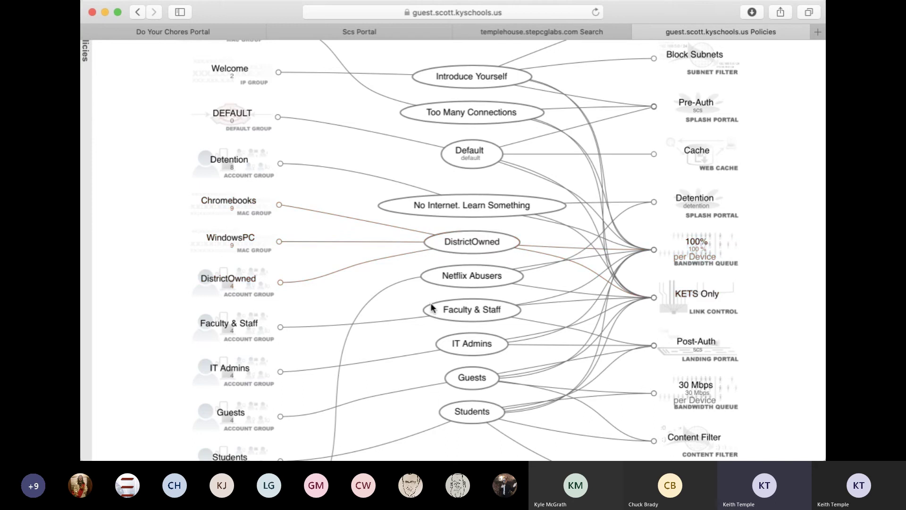
{"action": "scroll", "coordinate": [495, 200], "scroll_direction": "up", "scroll_amount": 1}
{"action": "scroll", "coordinate": [495, 201], "scroll_direction": "up", "scroll_amount": 2}
{"action": "scroll", "coordinate": [486, 203], "scroll_direction": "down", "scroll_amount": 4}
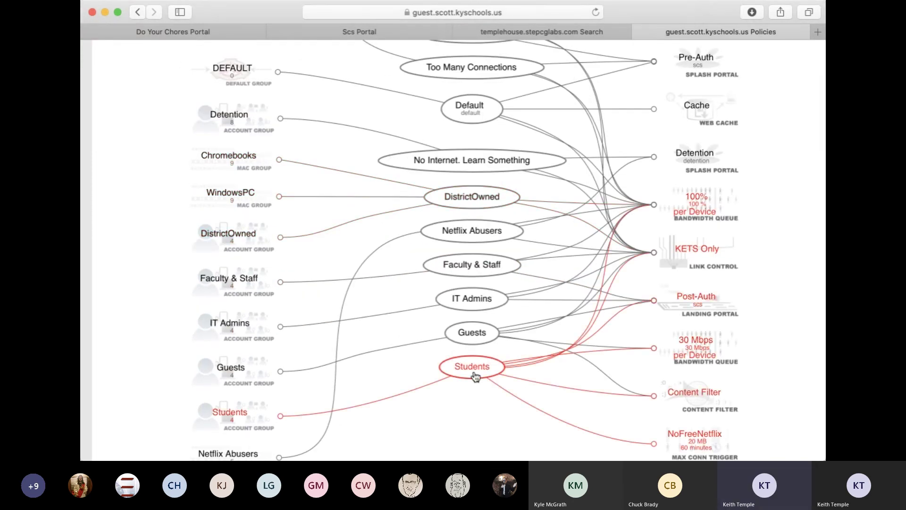
{"action": "scroll", "coordinate": [475, 375], "scroll_direction": "down", "scroll_amount": 4}
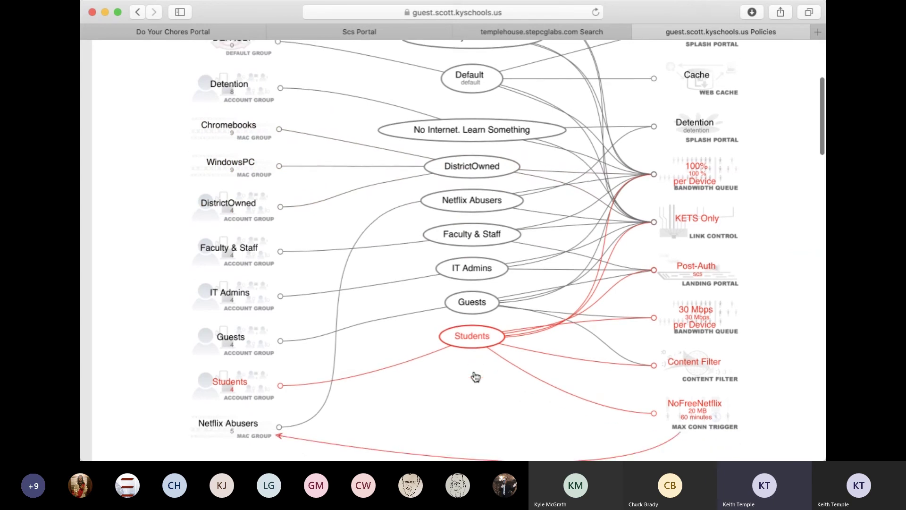
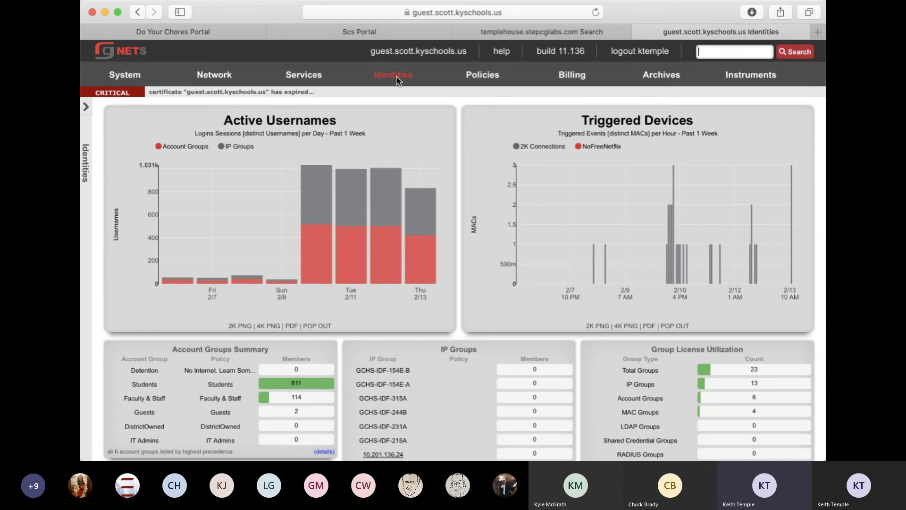
Review the Active Usernames, Triggered Devices and Account Groups Summary widgets on the Identities page.
{"action": "scroll", "coordinate": [396, 75], "scroll_direction": "down", "scroll_amount": 2}
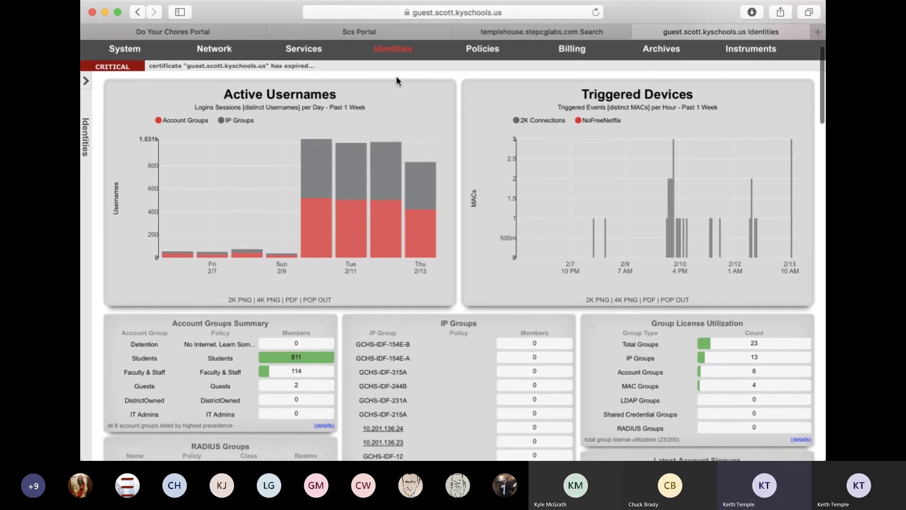
{"action": "scroll", "coordinate": [396, 76], "scroll_direction": "down", "scroll_amount": 1}
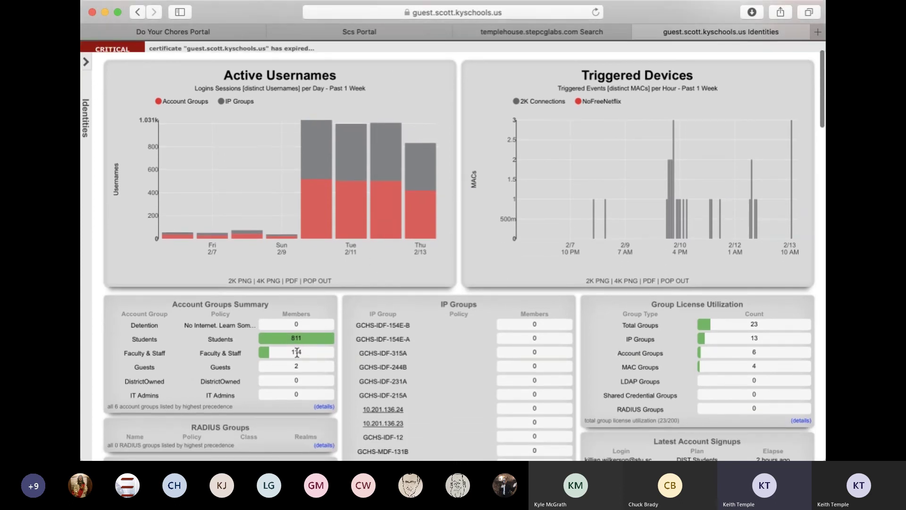
Examine the IP Groups, MAC Groups, Group License Utilization, Latest Account Signups and Devices per Account widgets on the Identities page.
{"action": "scroll", "coordinate": [297, 353], "scroll_direction": "down", "scroll_amount": 10}
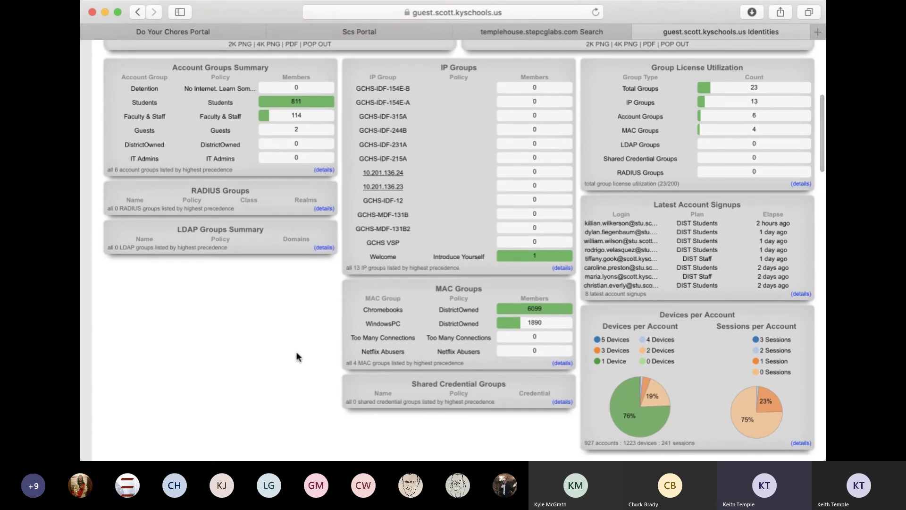
{"action": "scroll", "coordinate": [296, 351], "scroll_direction": "up", "scroll_amount": 1}
{"action": "scroll", "coordinate": [297, 357], "scroll_direction": "down", "scroll_amount": 1}
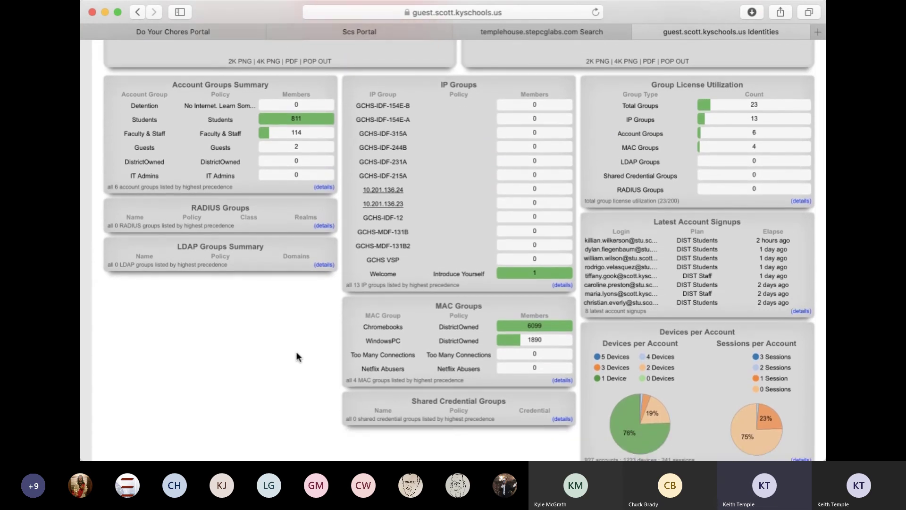
{"action": "scroll", "coordinate": [296, 351], "scroll_direction": "up", "scroll_amount": 11}
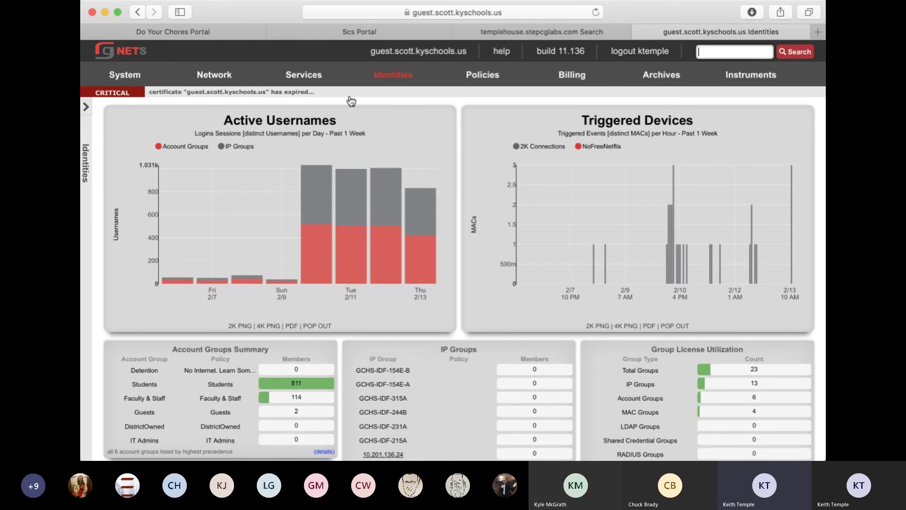
Open the Network page, view the rXg interface diagram and return to the switch topology diagram.
{"action": "mouse_move", "coordinate": [303, 76]}
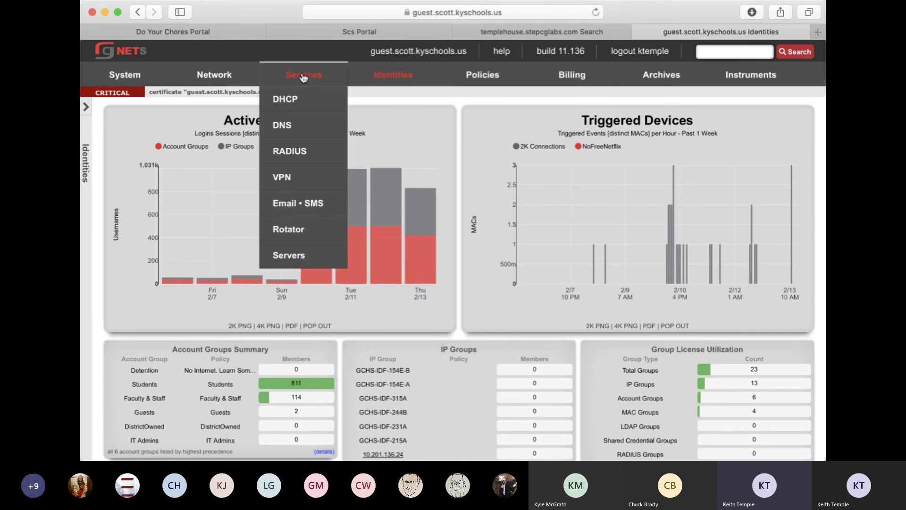
{"action": "left_click", "coordinate": [224, 77]}
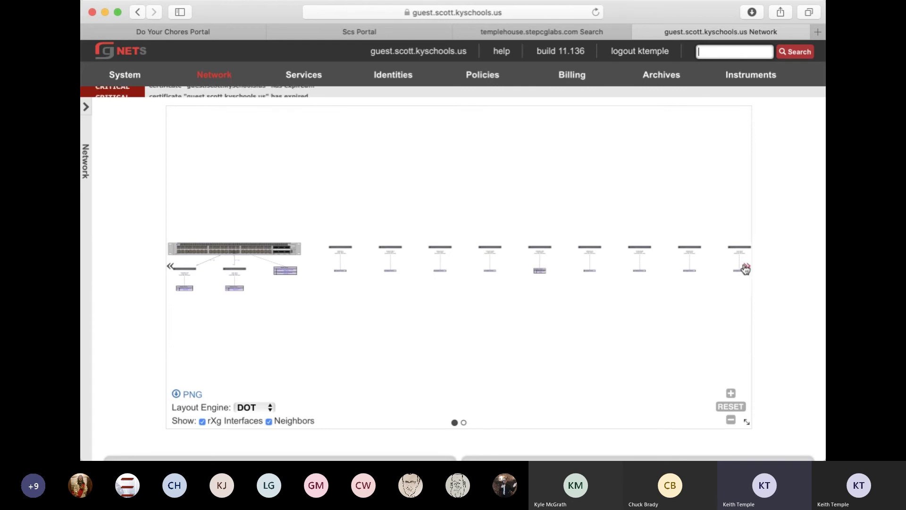
{"action": "left_click", "coordinate": [747, 267]}
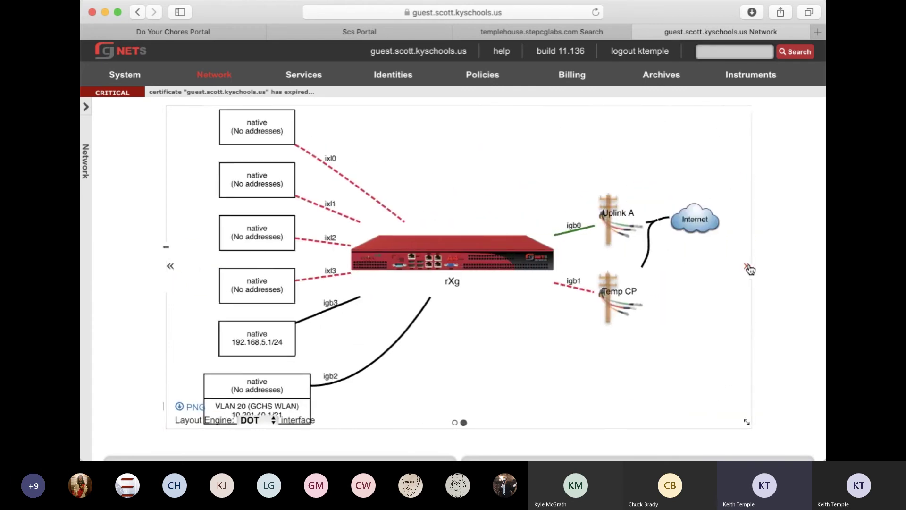
{"action": "left_click", "coordinate": [171, 267]}
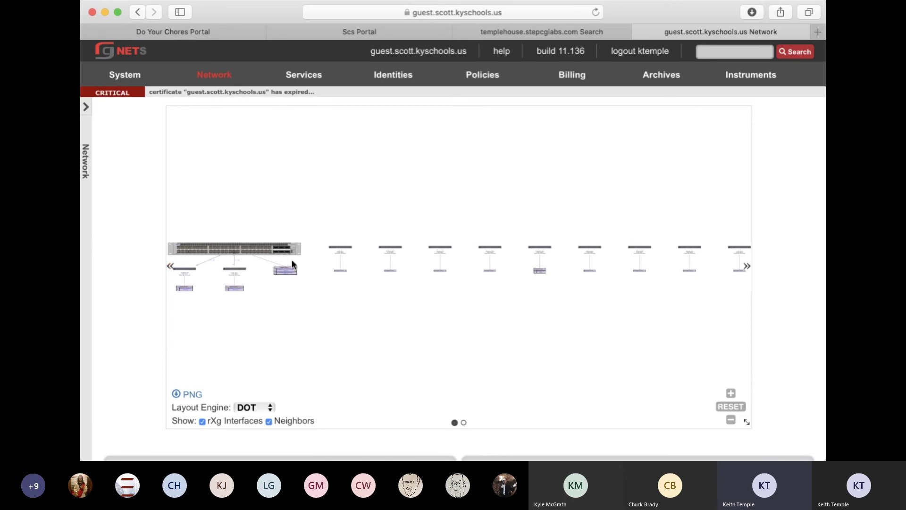
Zoom the topology diagram in on the GCHS-IDF-231A switch to read its address, model and neighbor devices.
{"action": "left_click", "coordinate": [736, 391]}
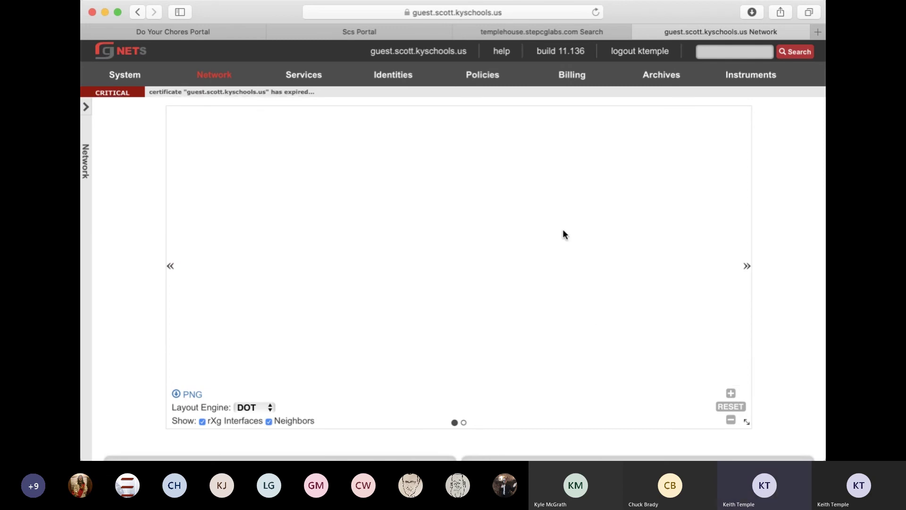
{"action": "left_click", "coordinate": [735, 425]}
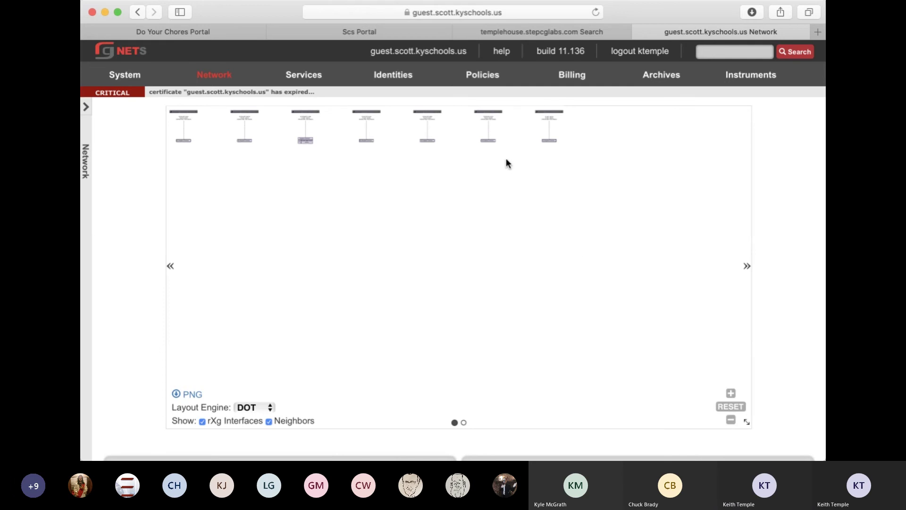
{"action": "scroll", "coordinate": [545, 321], "scroll_direction": "up", "scroll_amount": 5}
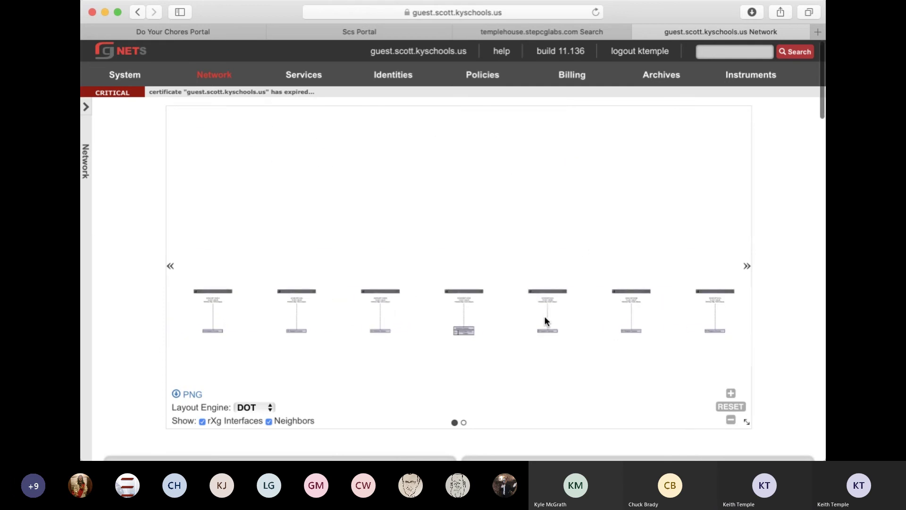
{"action": "scroll", "coordinate": [546, 320], "scroll_direction": "up", "scroll_amount": 2}
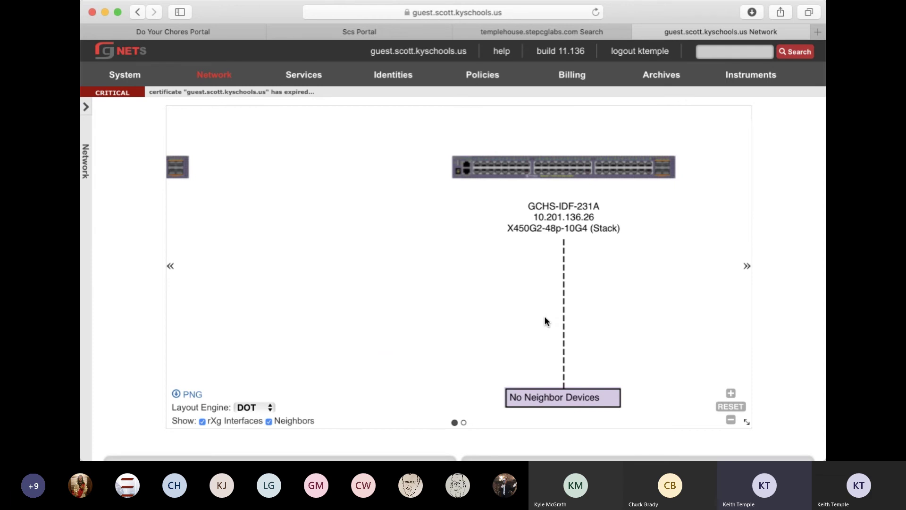
Check the uplink, interface and route widgets on the Network page and return to the rXg interface diagram.
{"action": "scroll", "coordinate": [128, 248], "scroll_direction": "down", "scroll_amount": 10}
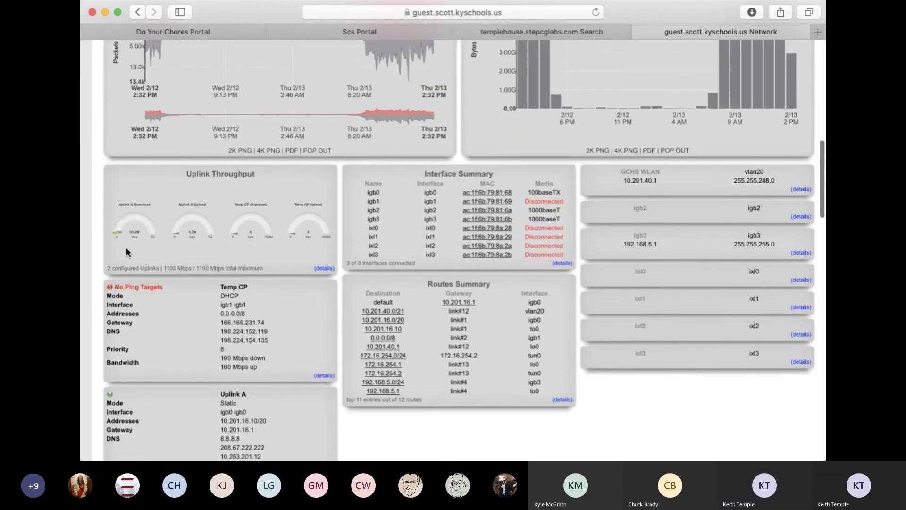
{"action": "scroll", "coordinate": [126, 247], "scroll_direction": "up", "scroll_amount": 15}
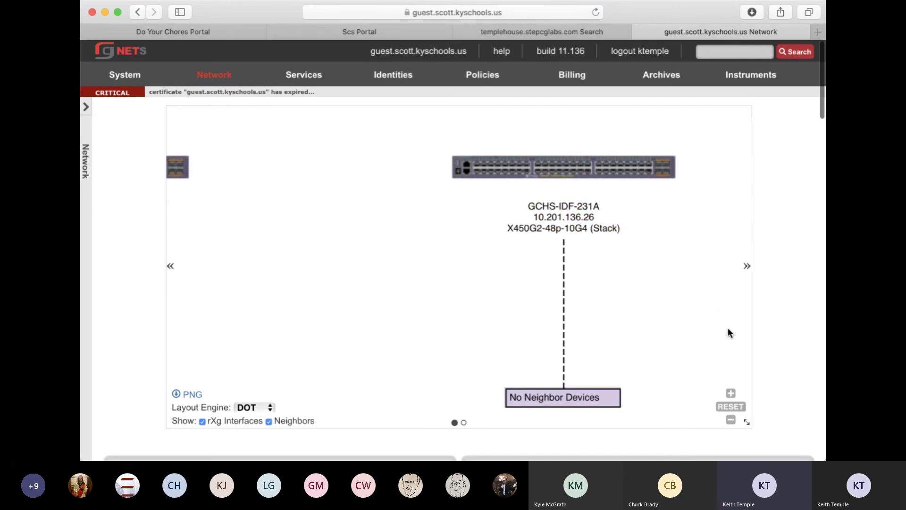
{"action": "left_click", "coordinate": [747, 267]}
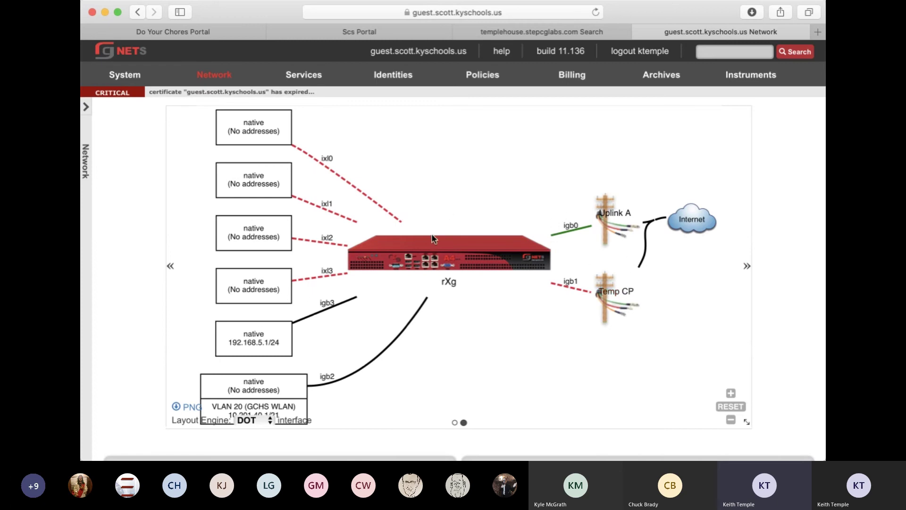
Open the System page and review the CPU Usage, Memory Usage, SUL count, System Utilization and Top System Processes widgets.
{"action": "left_click", "coordinate": [120, 75]}
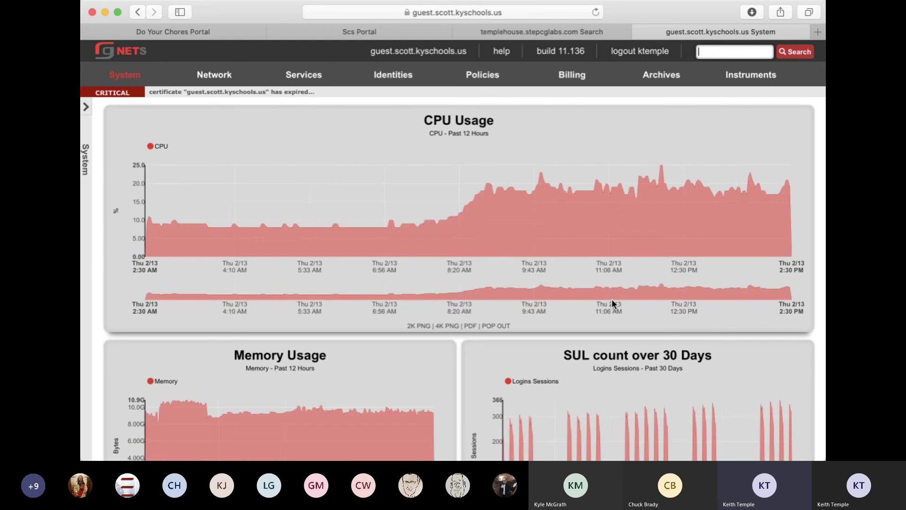
{"action": "scroll", "coordinate": [612, 299], "scroll_direction": "down", "scroll_amount": 5}
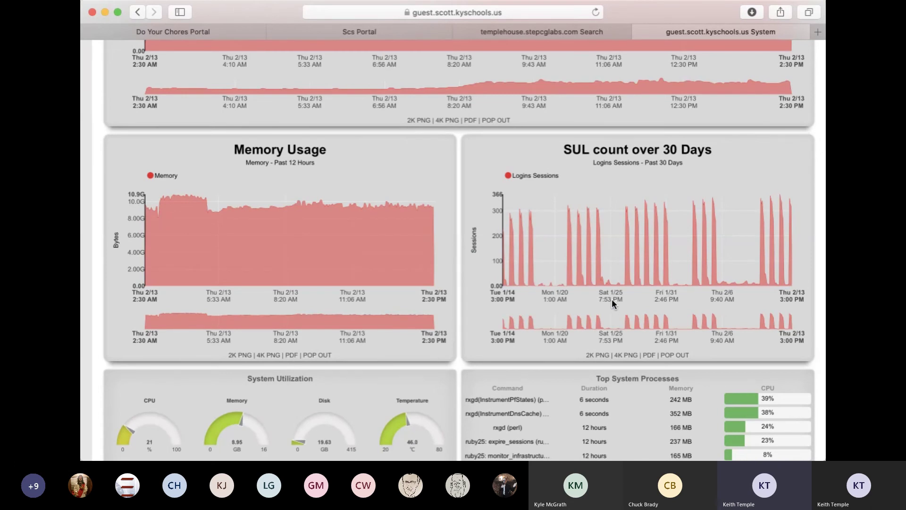
{"action": "scroll", "coordinate": [612, 303], "scroll_direction": "down", "scroll_amount": 1}
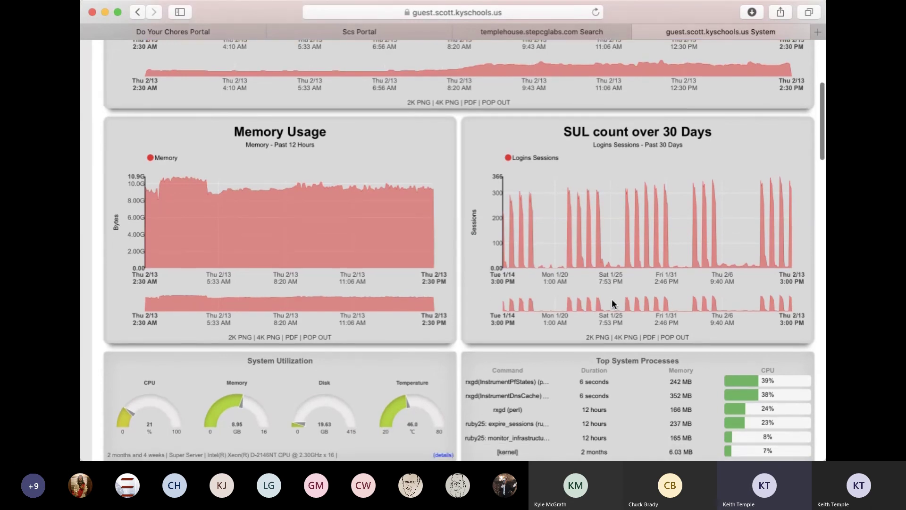
{"action": "scroll", "coordinate": [612, 299], "scroll_direction": "down", "scroll_amount": 11}
{"action": "scroll", "coordinate": [612, 299], "scroll_direction": "up", "scroll_amount": 11}
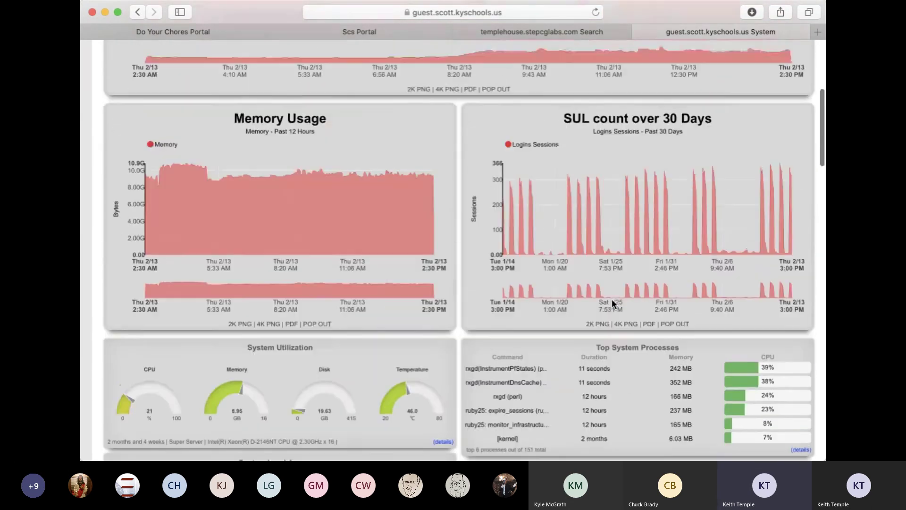
{"action": "scroll", "coordinate": [612, 299], "scroll_direction": "up", "scroll_amount": 5}
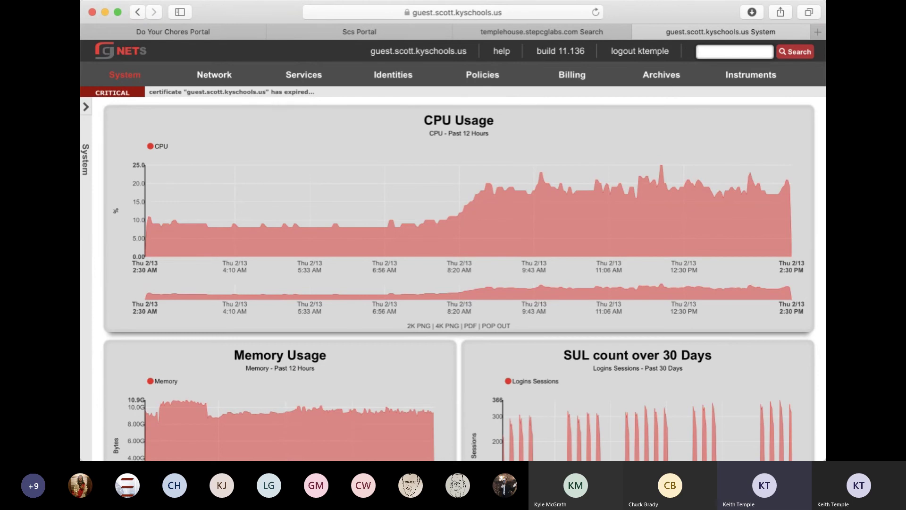
{"action": "key", "text": "super+Tab"}
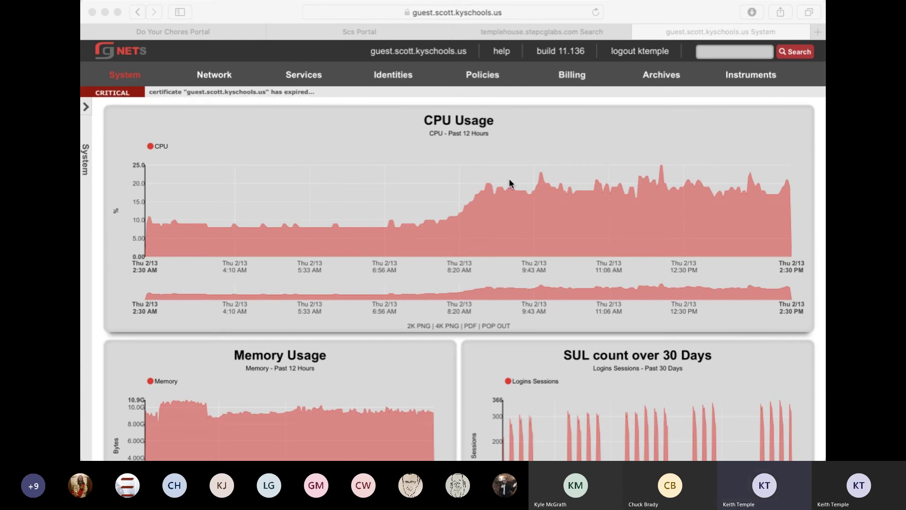
{"action": "left_click", "coordinate": [281, 16]}
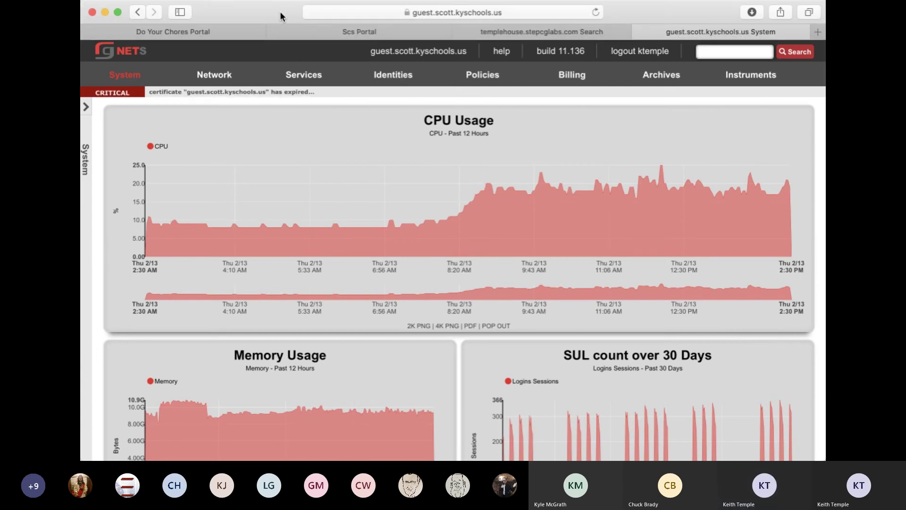
{"action": "scroll", "coordinate": [639, 281], "scroll_direction": "up", "scroll_amount": 1}
{"action": "scroll", "coordinate": [640, 280], "scroll_direction": "down", "scroll_amount": 1}
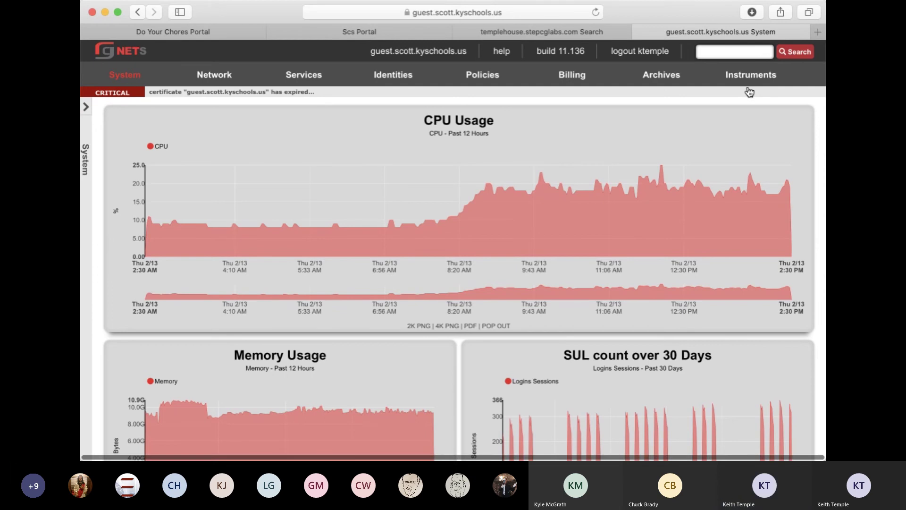
Switch to the templehouse.stepcglabs.com console and open its Policies page.
{"action": "left_click", "coordinate": [551, 33]}
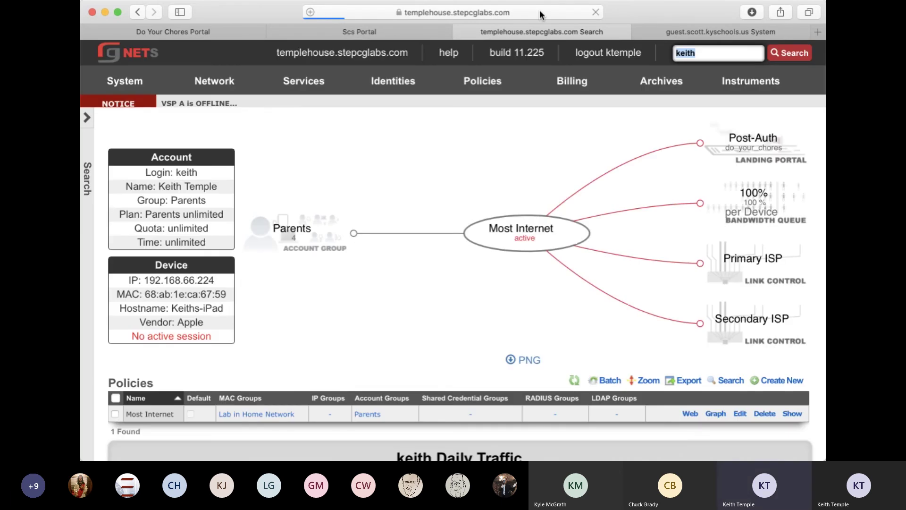
{"action": "left_click", "coordinate": [486, 88]}
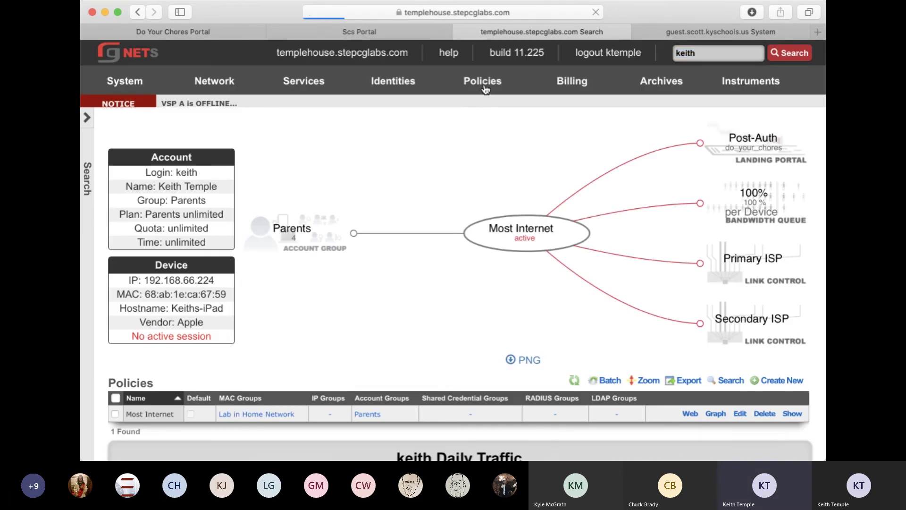
{"action": "mouse_move", "coordinate": [487, 89]}
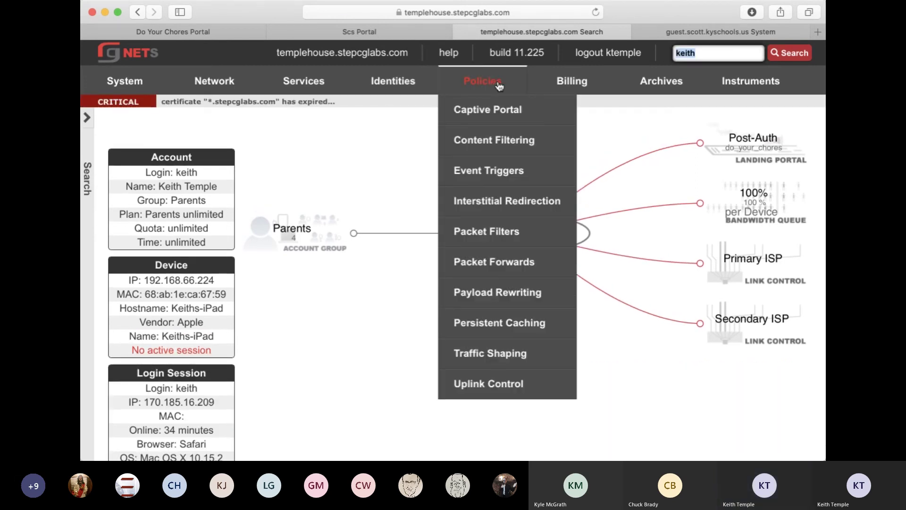
{"action": "left_click", "coordinate": [500, 85]}
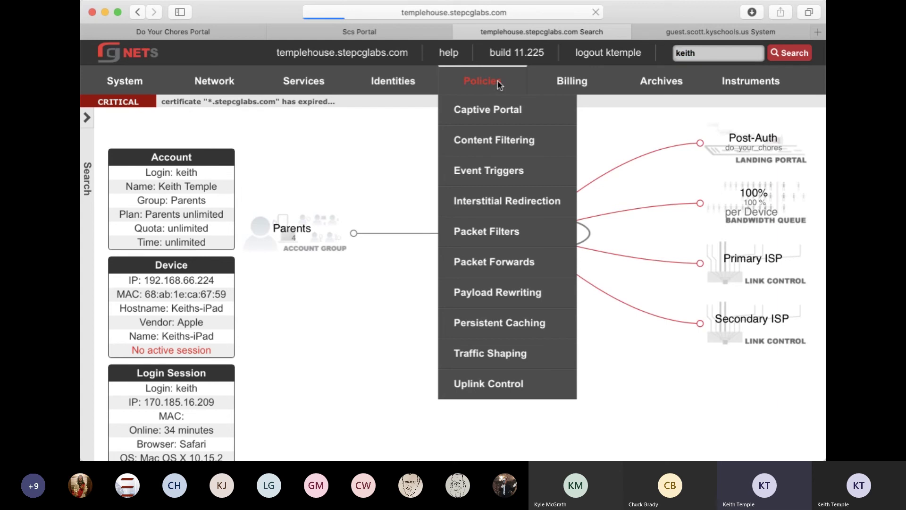
Trace the groups and rules linked to the Most Internet and Some Internet policies in the home network's policy diagram.
{"action": "scroll", "coordinate": [401, 204], "scroll_direction": "down", "scroll_amount": 5}
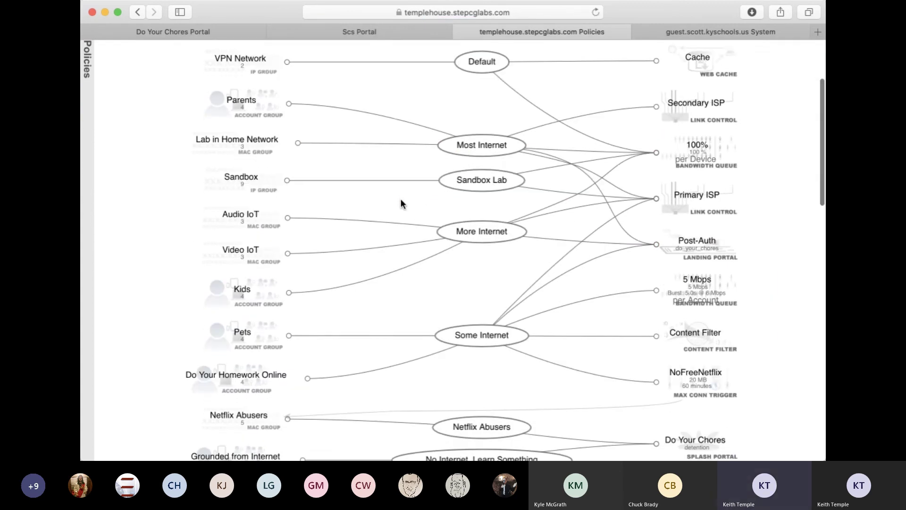
{"action": "scroll", "coordinate": [401, 204], "scroll_direction": "up", "scroll_amount": 2}
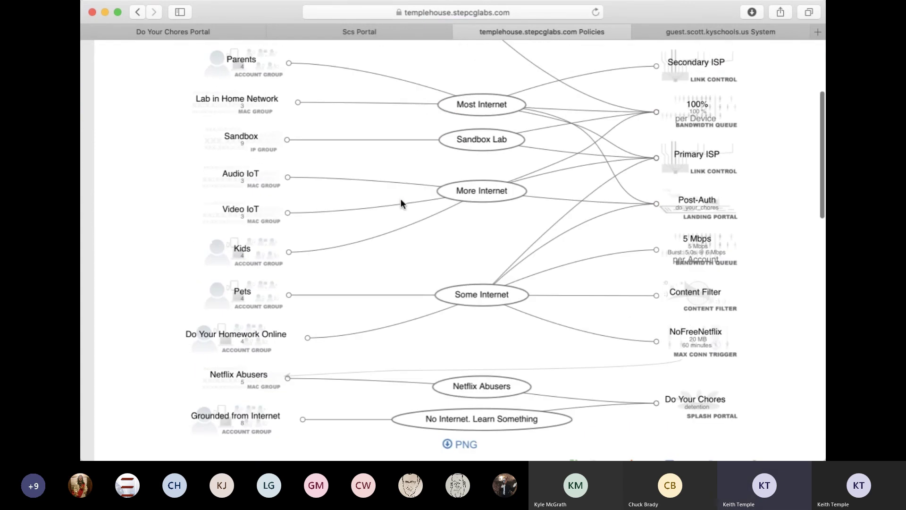
{"action": "scroll", "coordinate": [401, 200], "scroll_direction": "up", "scroll_amount": 2}
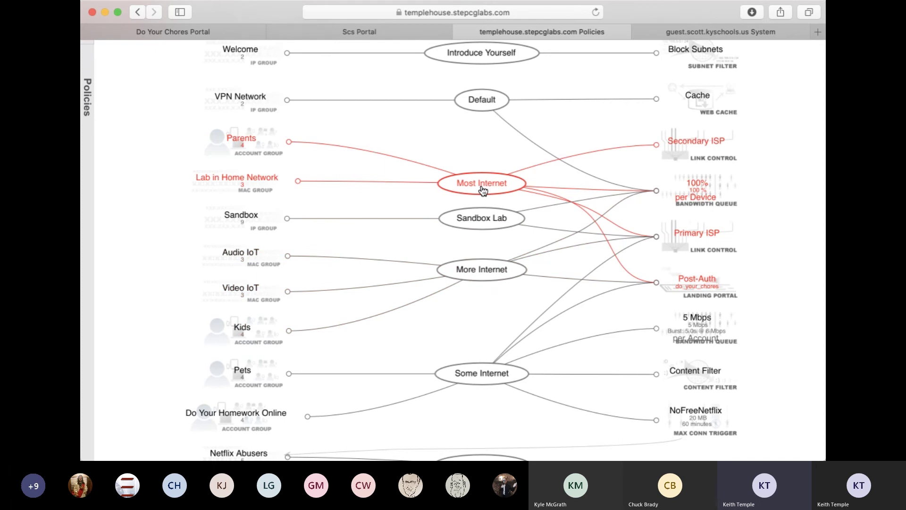
{"action": "scroll", "coordinate": [481, 189], "scroll_direction": "down", "scroll_amount": 3}
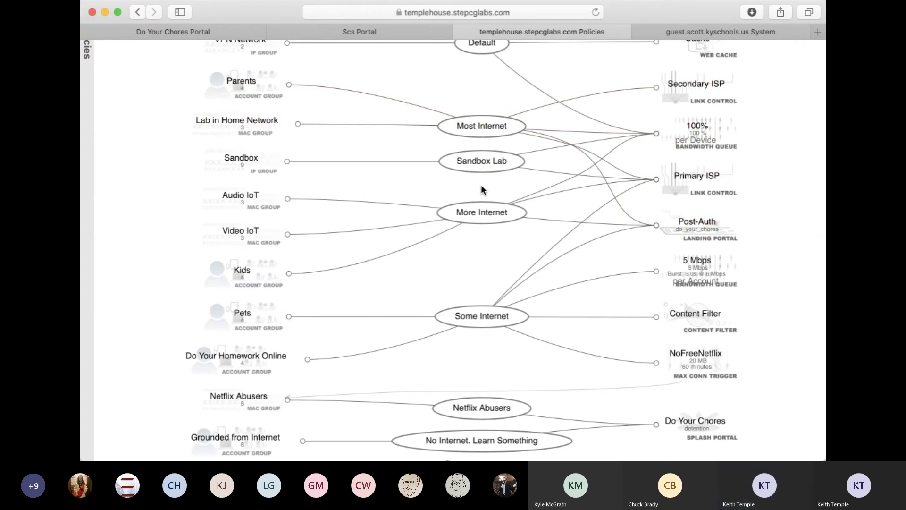
{"action": "scroll", "coordinate": [483, 318], "scroll_direction": "down", "scroll_amount": 2}
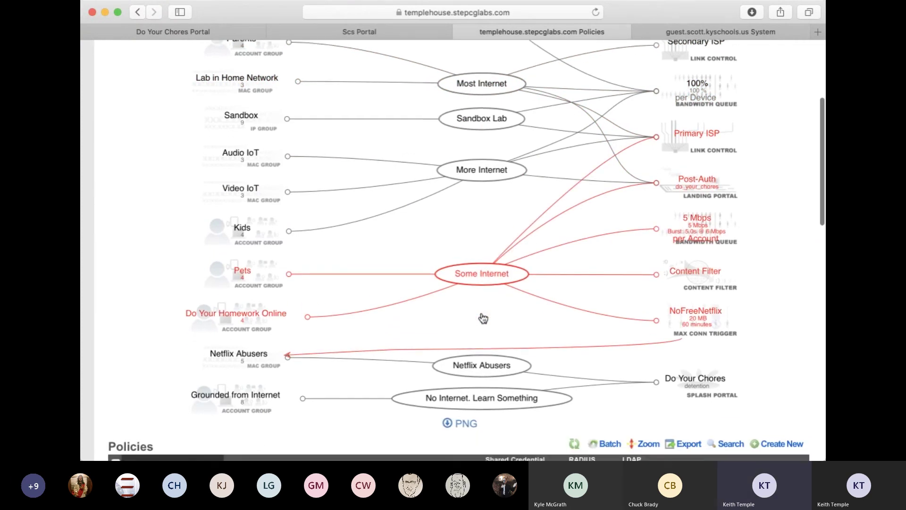
{"action": "scroll", "coordinate": [484, 318], "scroll_direction": "down", "scroll_amount": 1}
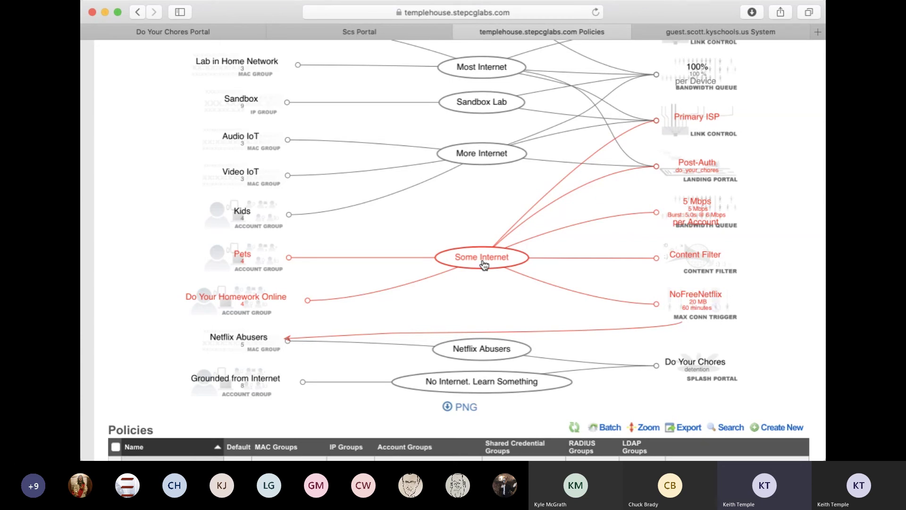
{"action": "scroll", "coordinate": [484, 265], "scroll_direction": "up", "scroll_amount": 5}
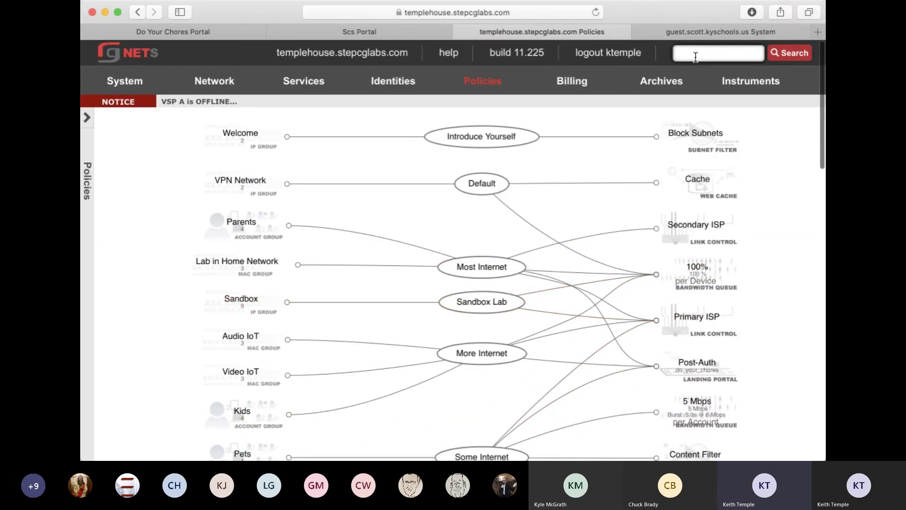
Open the Instruments page and review the WAN throughput and utilization gauges and the device details behind the Top Data Consumers.
{"action": "left_click", "coordinate": [754, 81]}
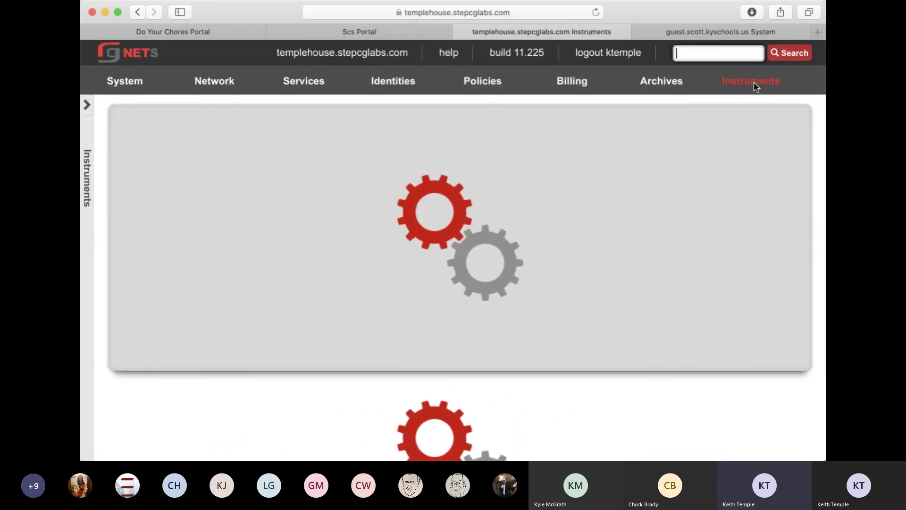
{"action": "scroll", "coordinate": [501, 214], "scroll_direction": "down", "scroll_amount": 8}
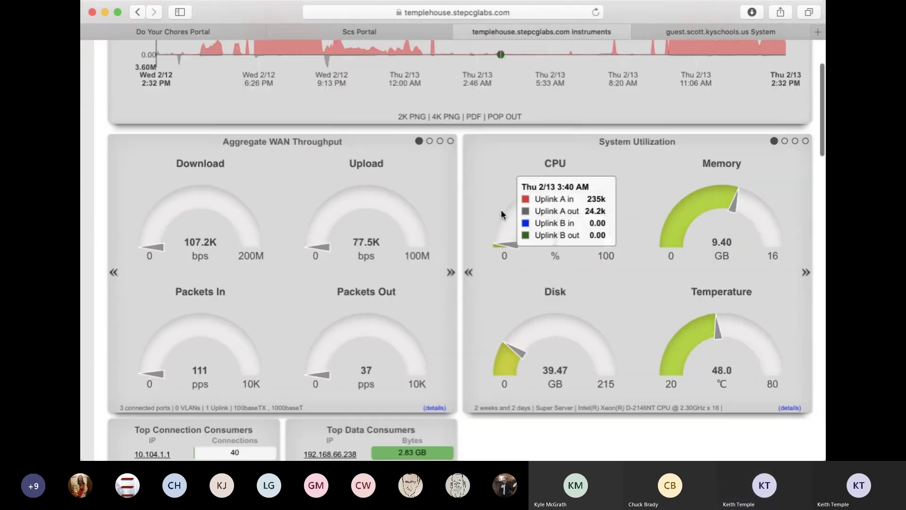
{"action": "scroll", "coordinate": [501, 214], "scroll_direction": "down", "scroll_amount": 2}
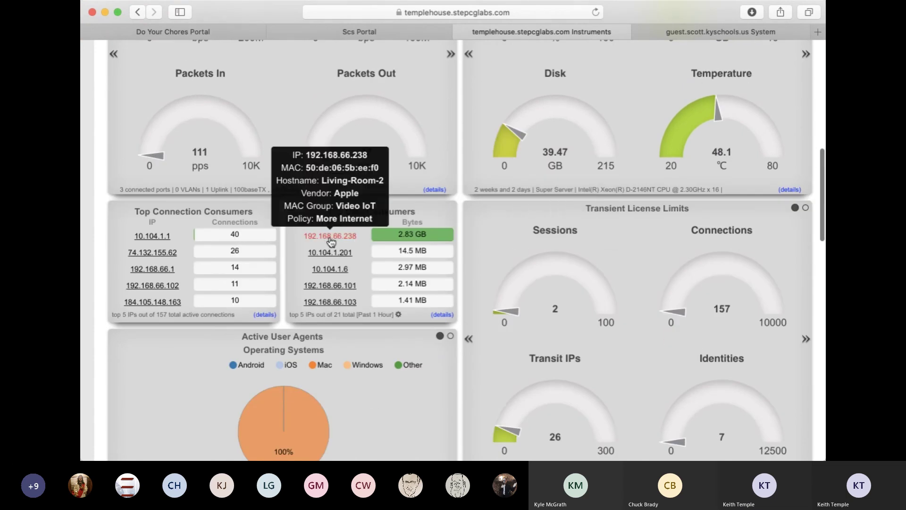
{"action": "mouse_move", "coordinate": [329, 258]}
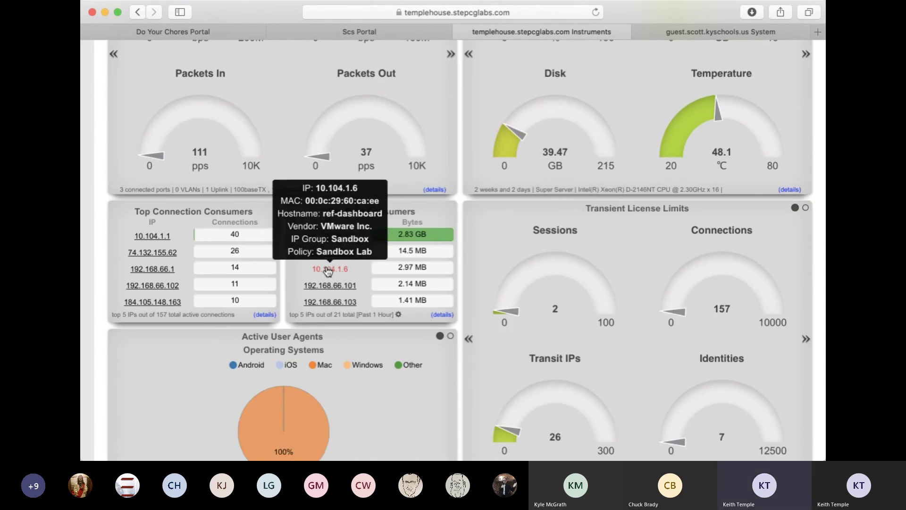
{"action": "mouse_move", "coordinate": [329, 286]}
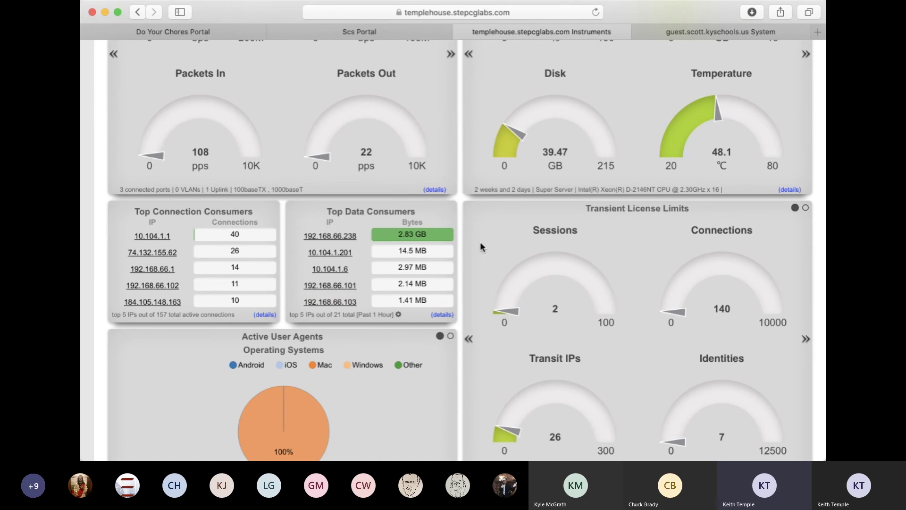
Search the console for the Kids group account by its login name and review its policy diagram, traffic graphs and application usage.
{"action": "scroll", "coordinate": [508, 232], "scroll_direction": "up", "scroll_amount": 10}
{"action": "left_click", "coordinate": [706, 52]}
{"action": "type", "text": "gwen"}
{"action": "key", "text": "Return"}
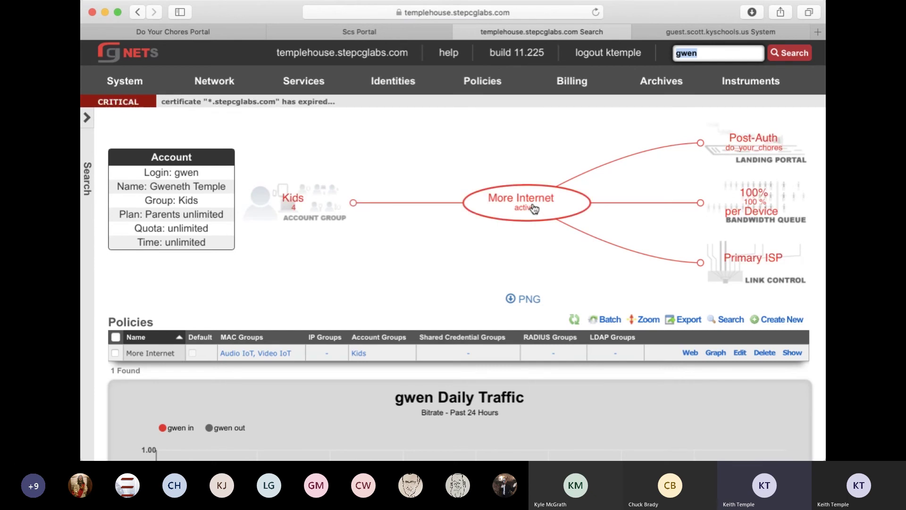
{"action": "scroll", "coordinate": [533, 208], "scroll_direction": "down", "scroll_amount": 15}
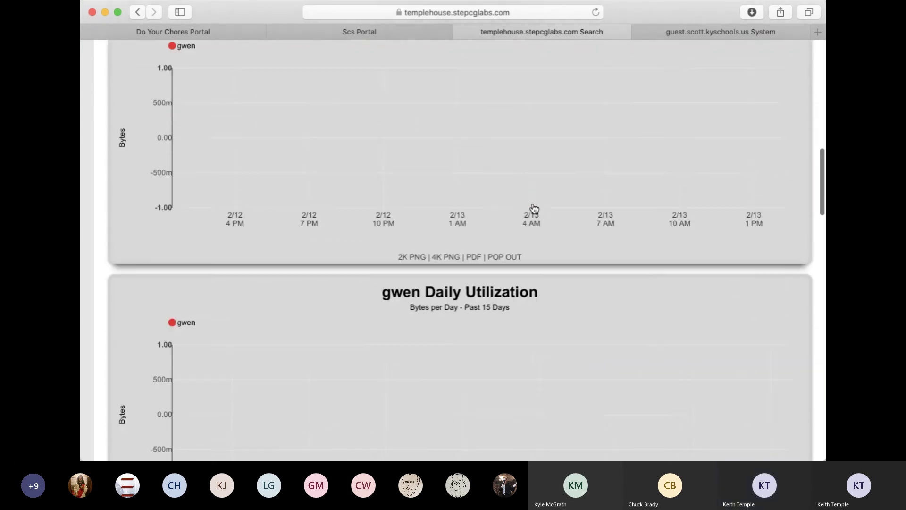
{"action": "scroll", "coordinate": [534, 208], "scroll_direction": "down", "scroll_amount": 5}
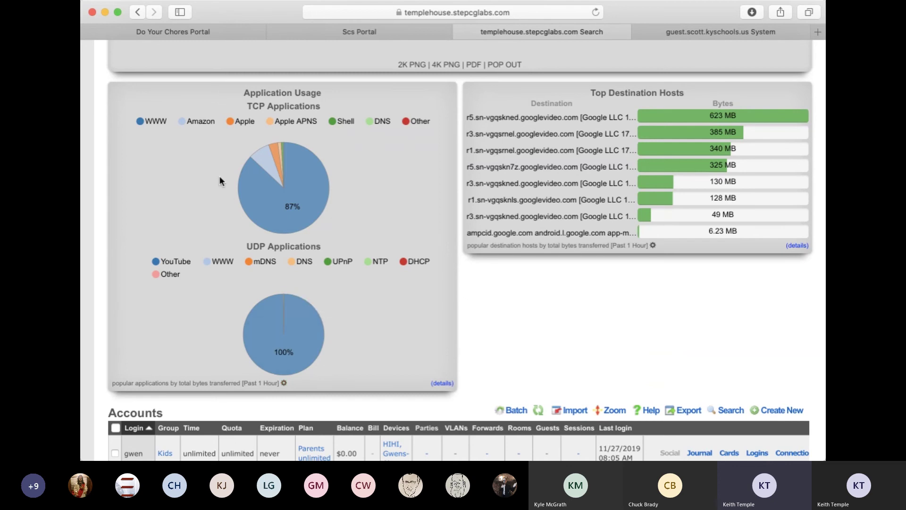
Toggle the WWW category in the account's TCP Applications chart, leaving it hidden to compare the remaining applications.
{"action": "left_click", "coordinate": [140, 121]}
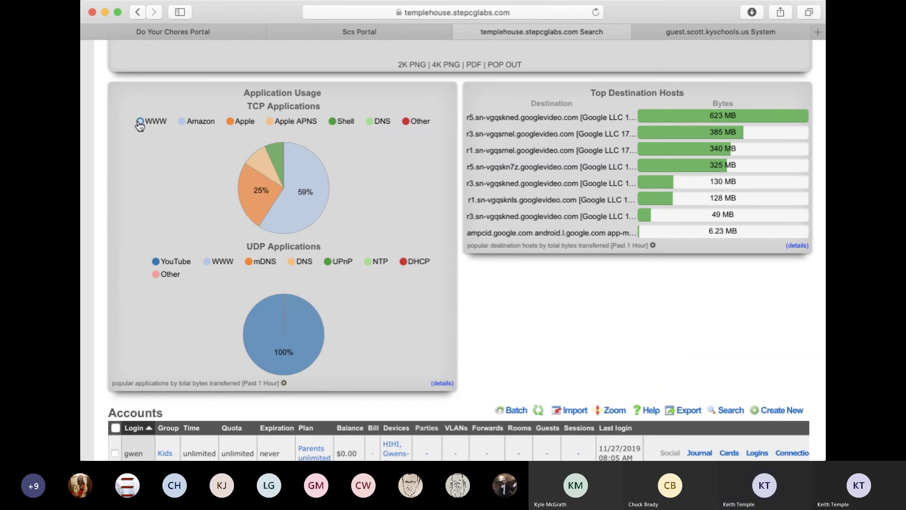
{"action": "left_click", "coordinate": [141, 123]}
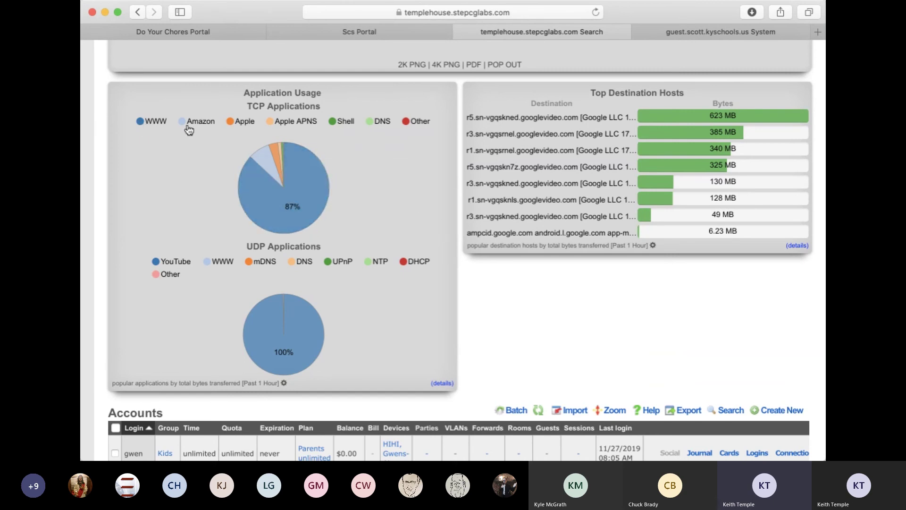
{"action": "left_click", "coordinate": [140, 122]}
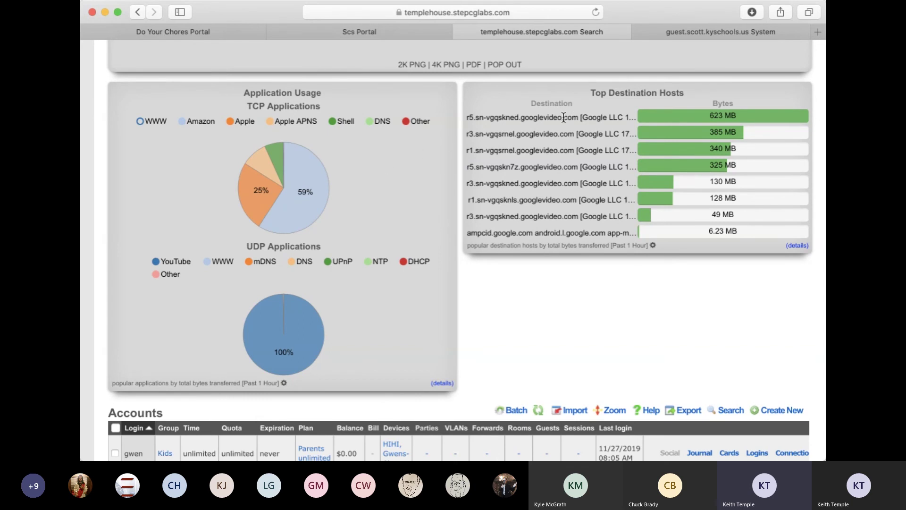
Examine the Kids account's record, devices, login sessions, DHCP leases, ARP entries and assignment tables.
{"action": "scroll", "coordinate": [564, 117], "scroll_direction": "down", "scroll_amount": 5}
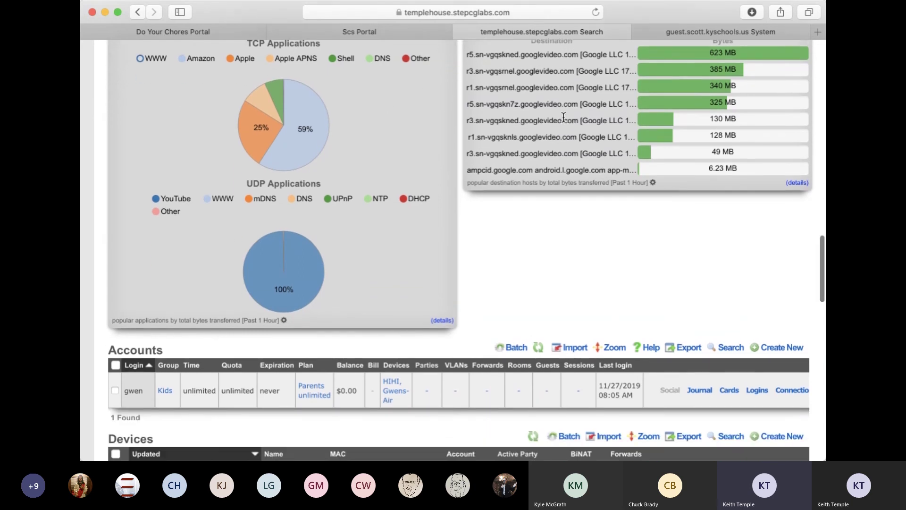
{"action": "scroll", "coordinate": [520, 189], "scroll_direction": "down", "scroll_amount": 1}
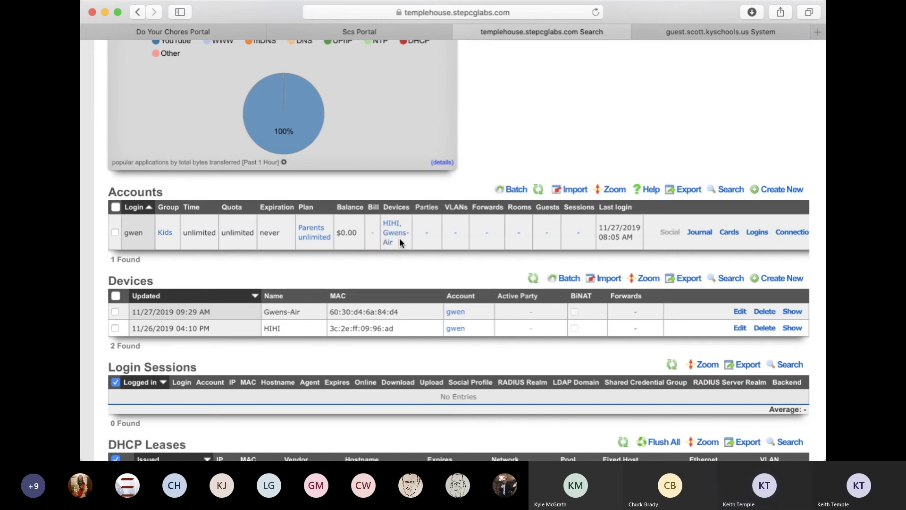
{"action": "scroll", "coordinate": [399, 238], "scroll_direction": "down", "scroll_amount": 5}
{"action": "scroll", "coordinate": [399, 239], "scroll_direction": "down", "scroll_amount": 2}
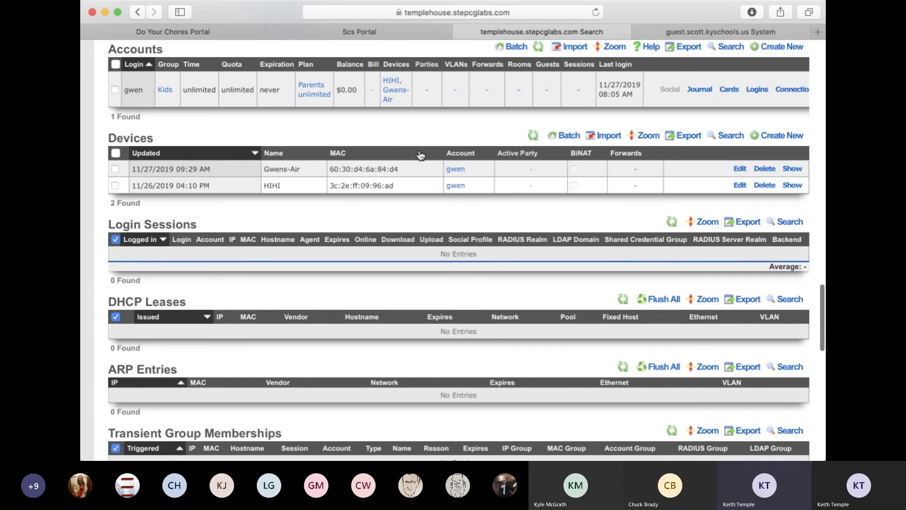
{"action": "scroll", "coordinate": [386, 182], "scroll_direction": "down", "scroll_amount": 5}
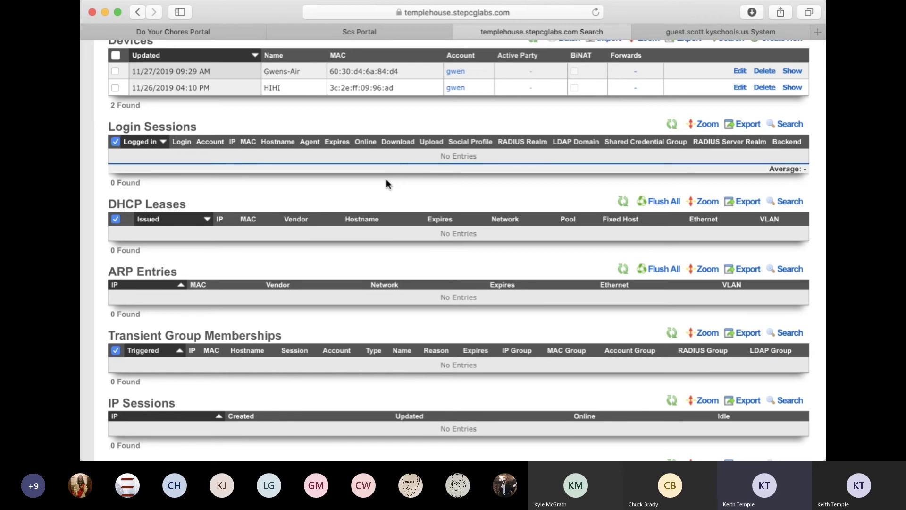
{"action": "scroll", "coordinate": [386, 180], "scroll_direction": "down", "scroll_amount": 7}
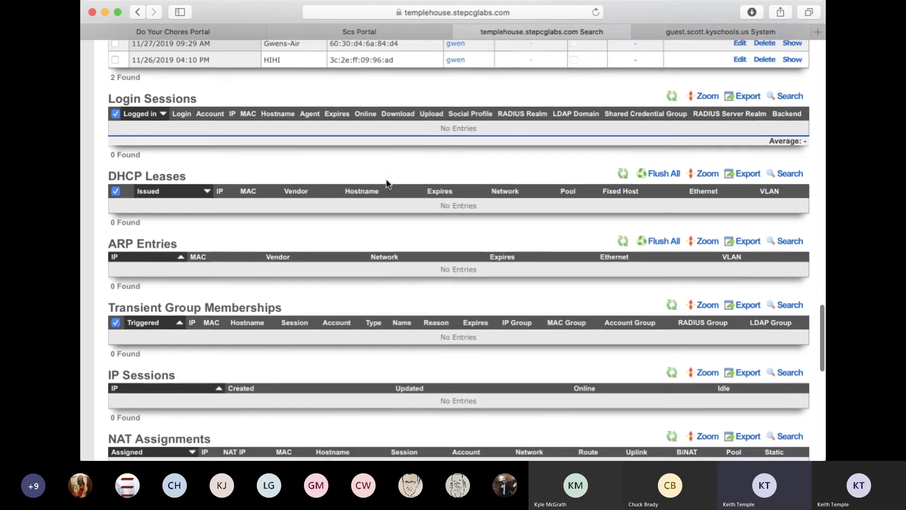
{"action": "scroll", "coordinate": [386, 180], "scroll_direction": "up", "scroll_amount": 3}
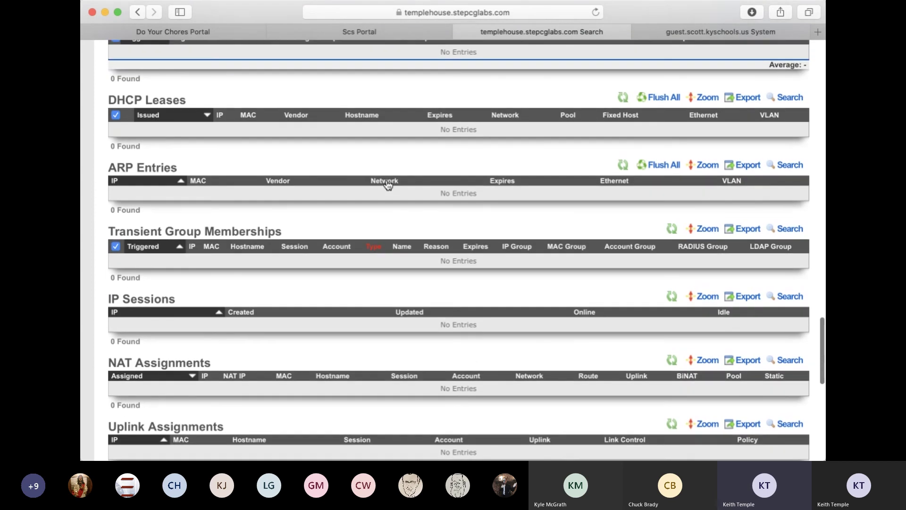
{"action": "scroll", "coordinate": [387, 184], "scroll_direction": "down", "scroll_amount": 4}
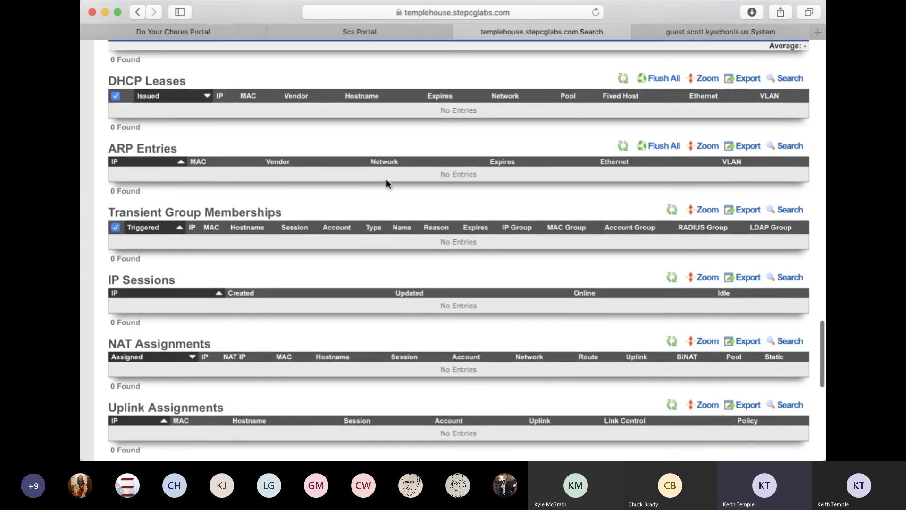
{"action": "scroll", "coordinate": [386, 184], "scroll_direction": "down", "scroll_amount": 6}
{"action": "scroll", "coordinate": [386, 184], "scroll_direction": "up", "scroll_amount": 20}
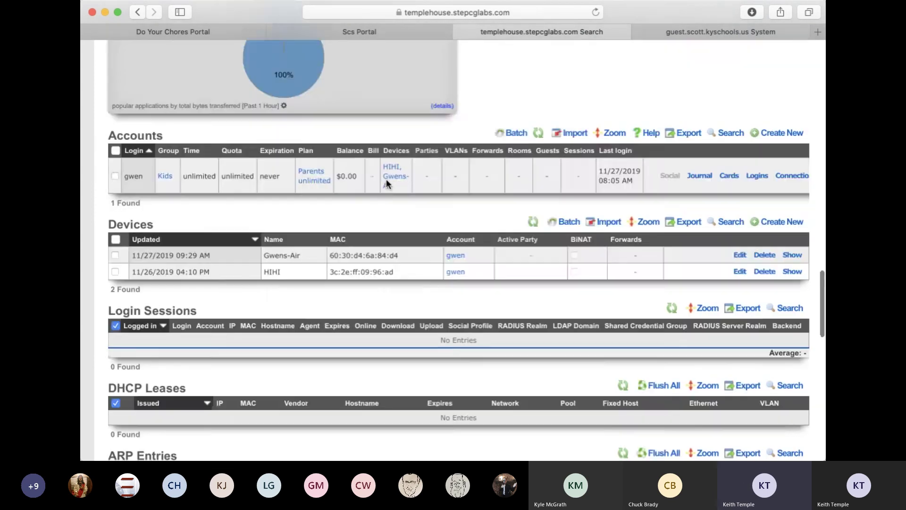
Search the console for the Parents group account by its login name and review its daily utilization and registered devices.
{"action": "mouse_move", "coordinate": [712, 100]}
{"action": "left_click", "coordinate": [708, 56]}
{"action": "double_click", "coordinate": [708, 56]}
{"action": "type", "text": "keith"}
{"action": "key", "text": "Return"}
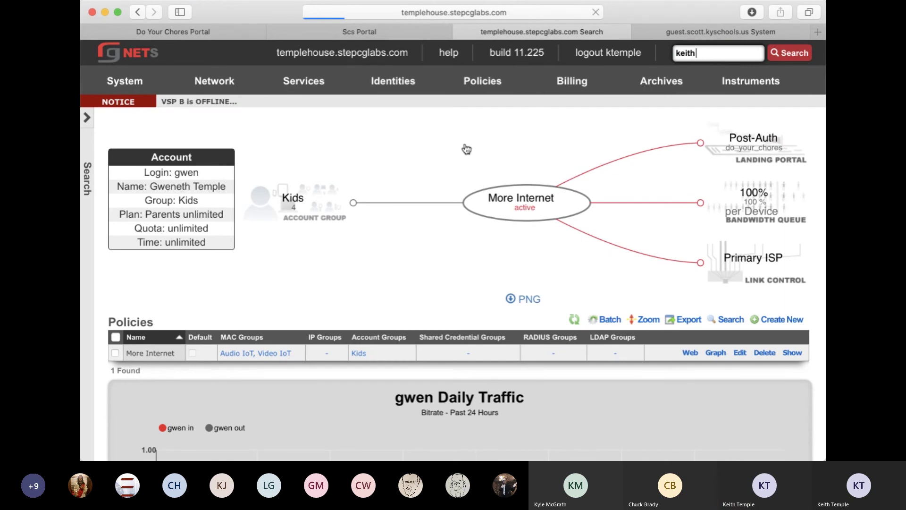
{"action": "scroll", "coordinate": [465, 147], "scroll_direction": "down", "scroll_amount": 10}
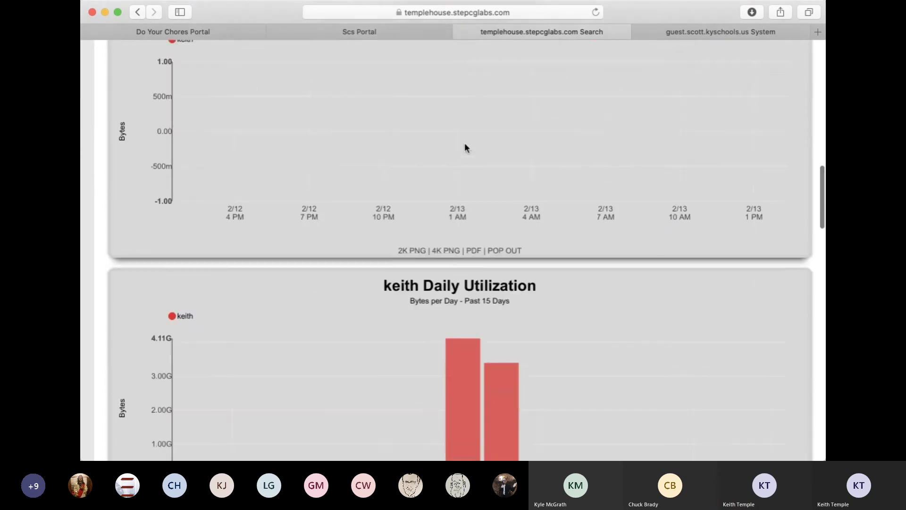
{"action": "scroll", "coordinate": [465, 147], "scroll_direction": "down", "scroll_amount": 15}
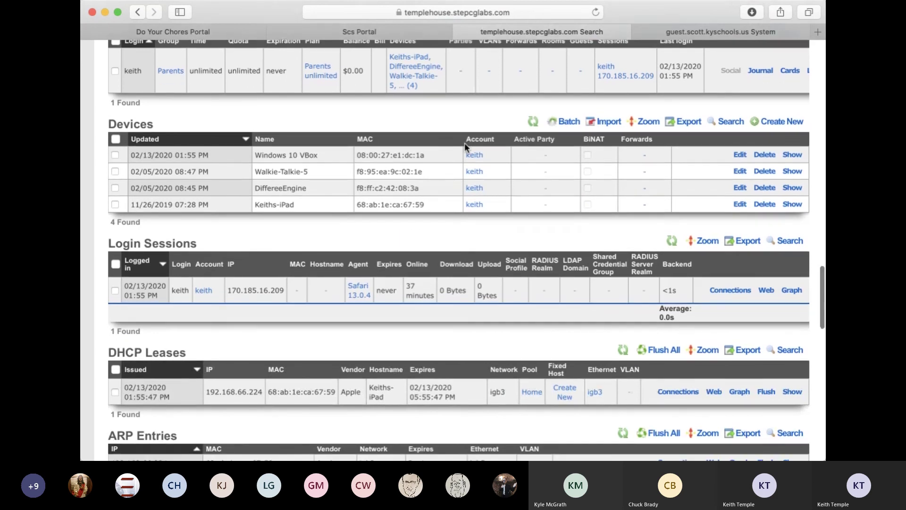
Examine the Parents account's login sessions, DHCP leases, NAT assignments, connection states, DNS queries and DHCP messages.
{"action": "scroll", "coordinate": [465, 147], "scroll_direction": "down", "scroll_amount": 3}
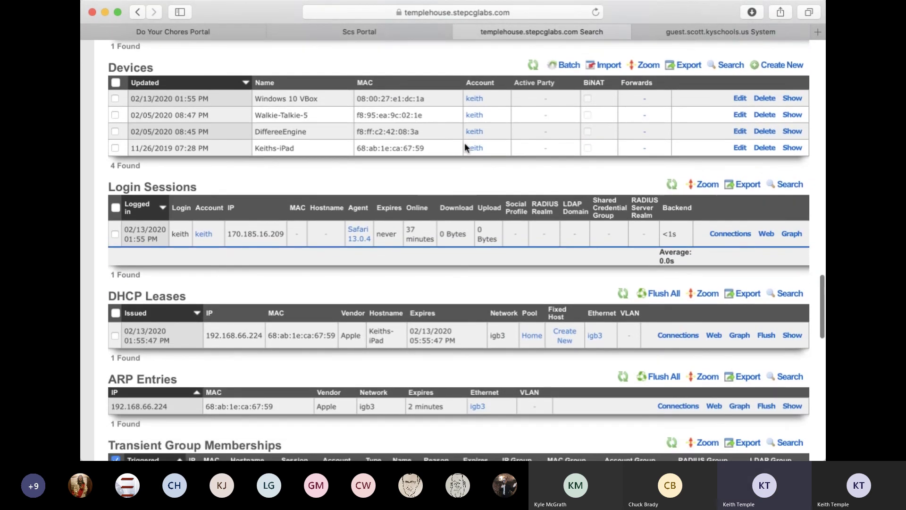
{"action": "scroll", "coordinate": [465, 142], "scroll_direction": "down", "scroll_amount": 3}
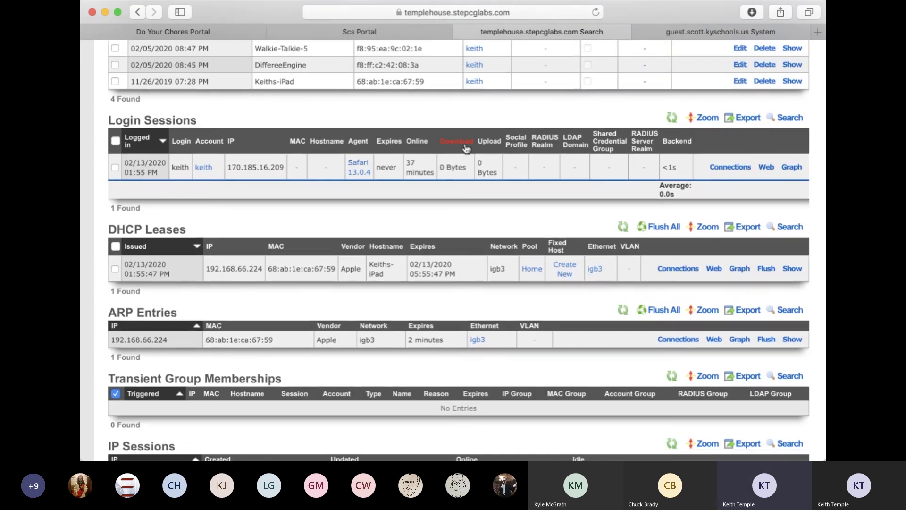
{"action": "scroll", "coordinate": [467, 148], "scroll_direction": "down", "scroll_amount": 10}
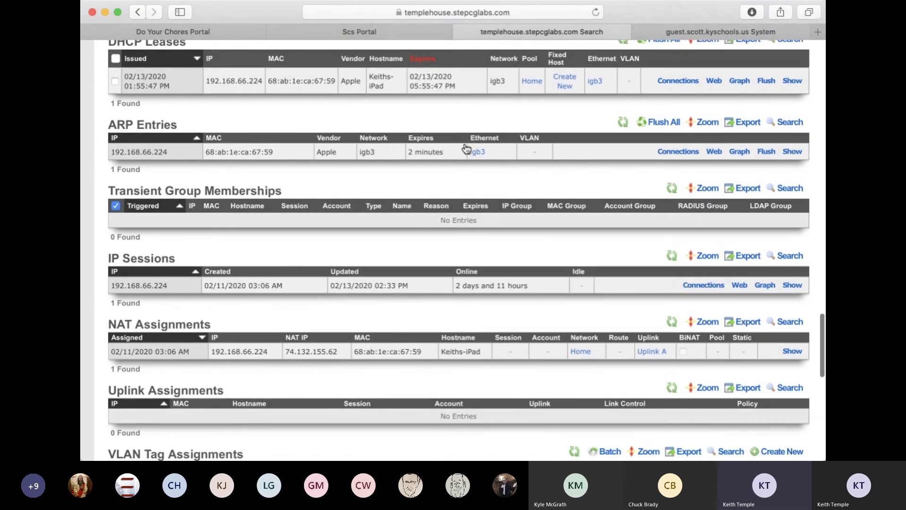
{"action": "scroll", "coordinate": [465, 148], "scroll_direction": "down", "scroll_amount": 1}
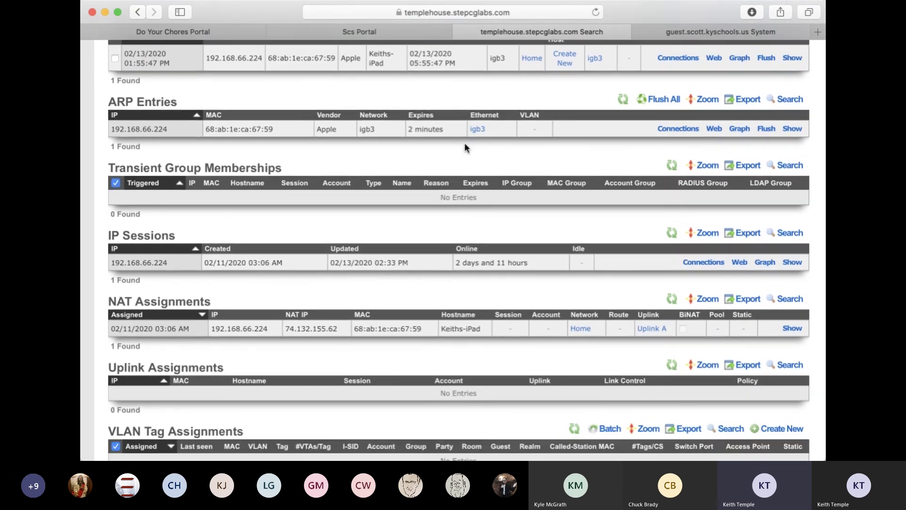
{"action": "scroll", "coordinate": [464, 144], "scroll_direction": "down", "scroll_amount": 5}
{"action": "scroll", "coordinate": [465, 144], "scroll_direction": "down", "scroll_amount": 12}
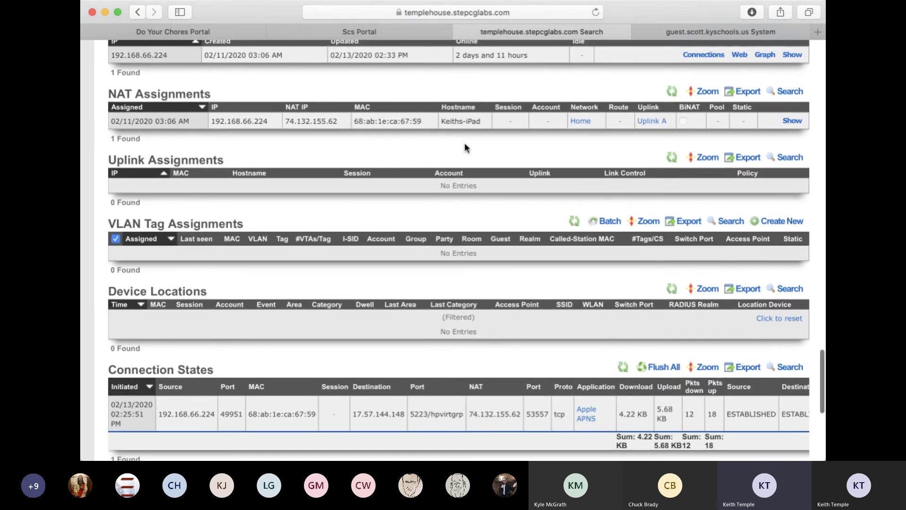
{"action": "scroll", "coordinate": [464, 143], "scroll_direction": "down", "scroll_amount": 7}
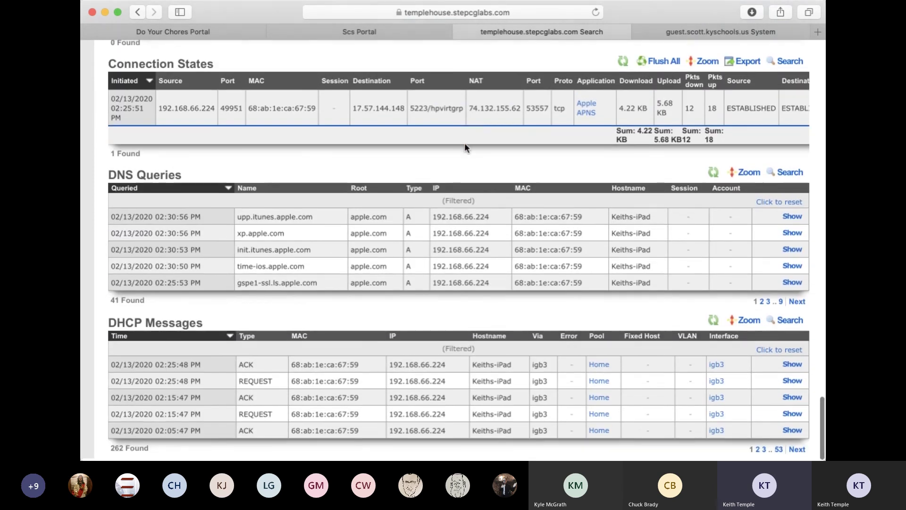
{"action": "scroll", "coordinate": [465, 142], "scroll_direction": "up", "scroll_amount": 4}
{"action": "scroll", "coordinate": [465, 146], "scroll_direction": "down", "scroll_amount": 3}
{"action": "scroll", "coordinate": [466, 146], "scroll_direction": "up", "scroll_amount": 20}
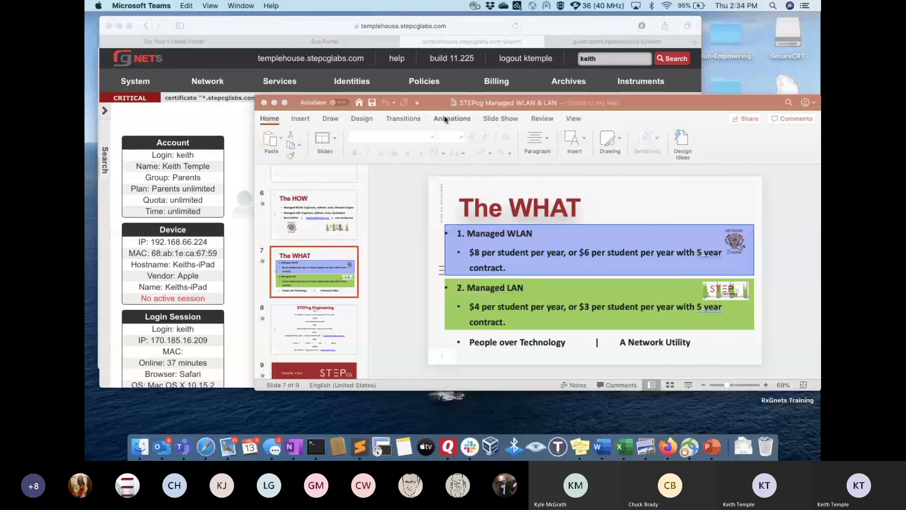
Switch to the STEPcg Managed WLAN & LAN presentation in PowerPoint and enlarge its window on The WHAT slide.
{"action": "double_click", "coordinate": [435, 101]}
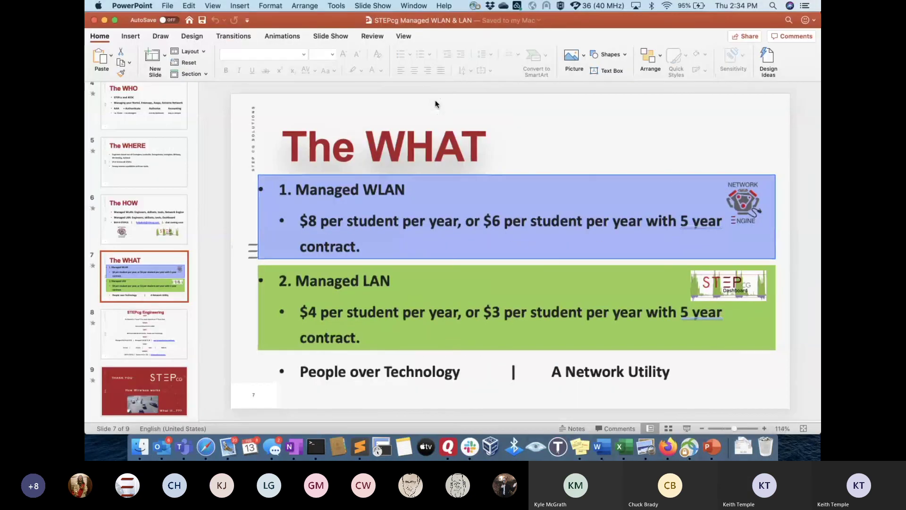
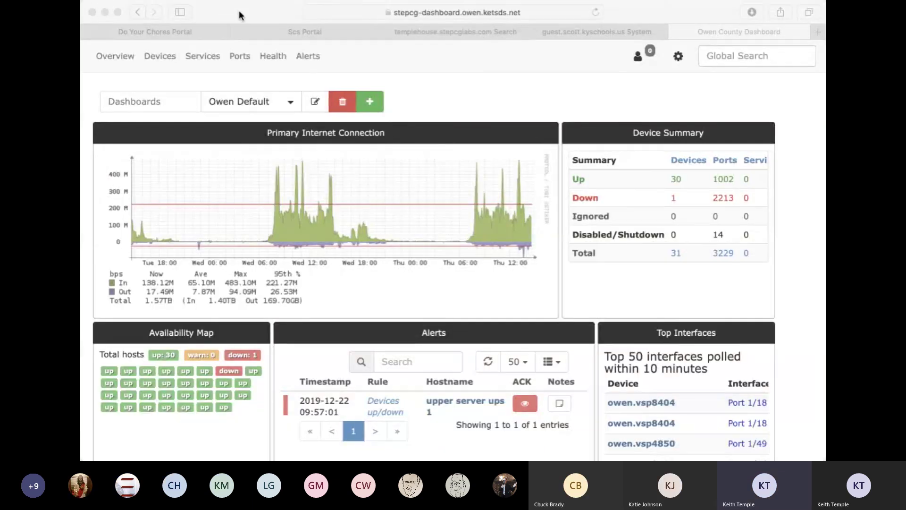
Open wiki.stepcg.com in a new Safari tab and browse the technical documentation topics on its main page.
{"action": "left_click", "coordinate": [818, 32]}
{"action": "type", "text": "wiki.stepcg.com"}
{"action": "key", "text": "Return"}
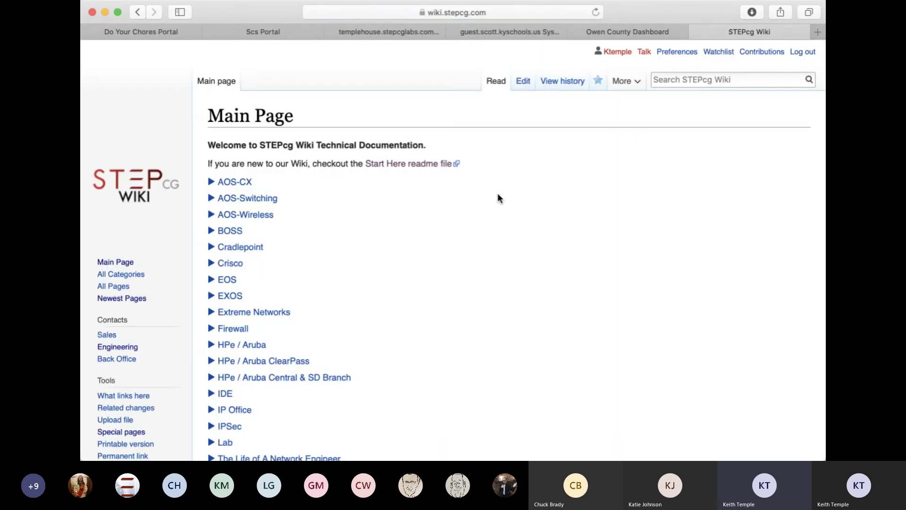
{"action": "scroll", "coordinate": [499, 195], "scroll_direction": "down", "scroll_amount": 5}
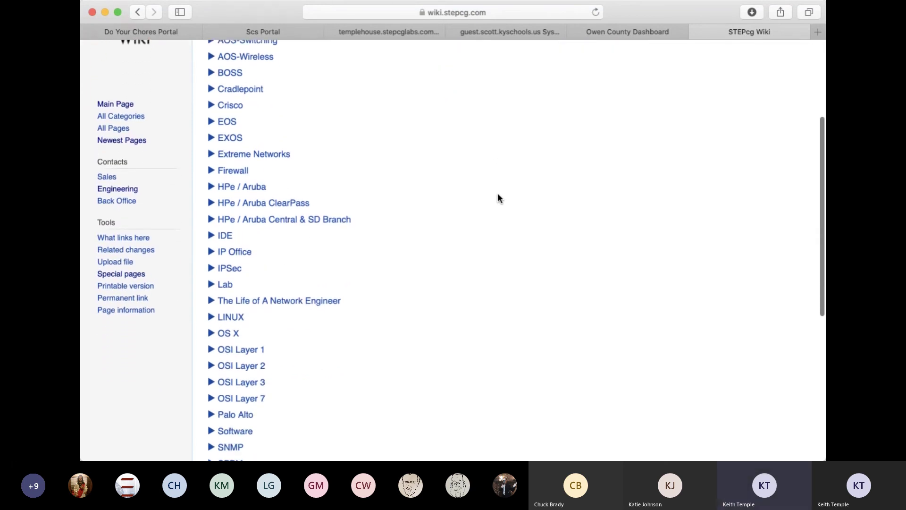
{"action": "scroll", "coordinate": [499, 196], "scroll_direction": "down", "scroll_amount": 8}
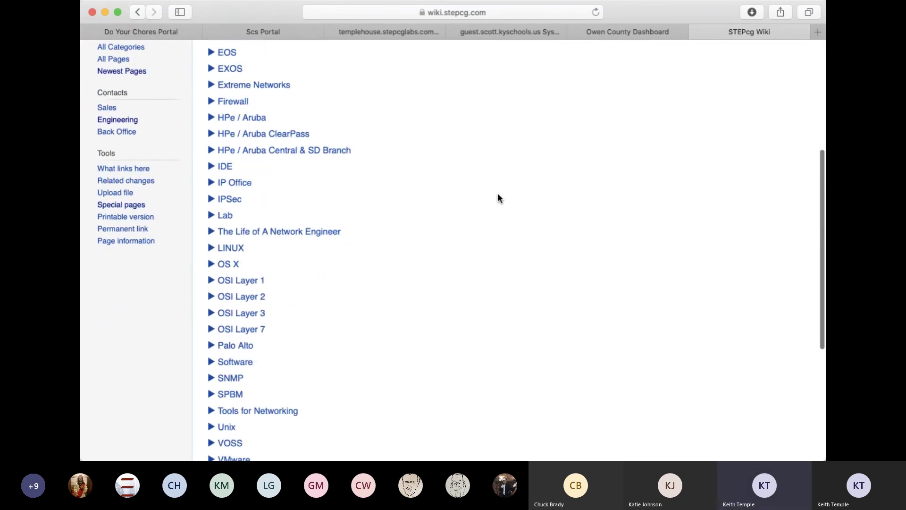
{"action": "scroll", "coordinate": [498, 195], "scroll_direction": "up", "scroll_amount": 10}
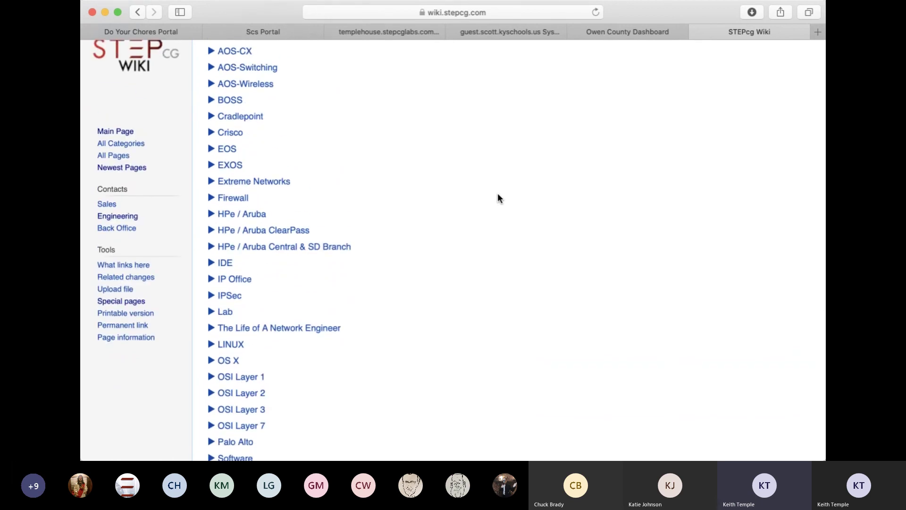
Switch to the Owen County Dashboard and review its internet connection graph, device summary and alerts.
{"action": "scroll", "coordinate": [498, 193], "scroll_direction": "up", "scroll_amount": 3}
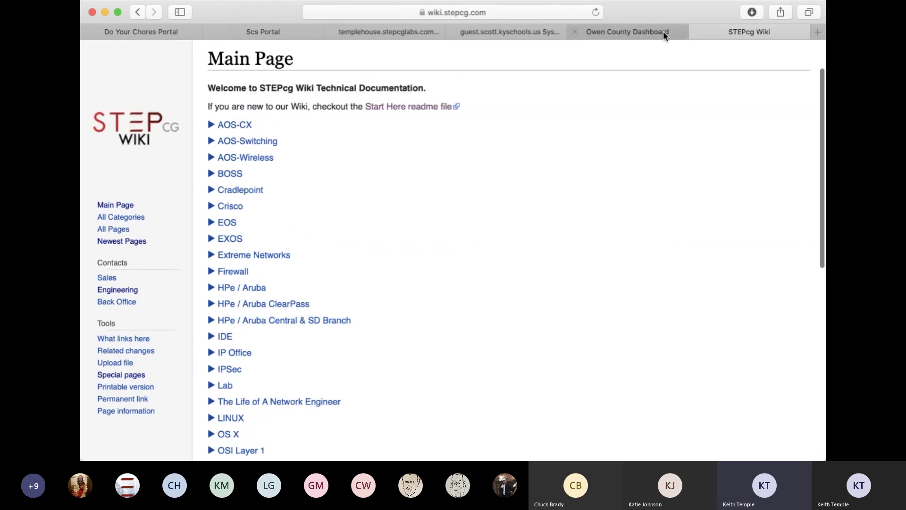
{"action": "left_click", "coordinate": [647, 32]}
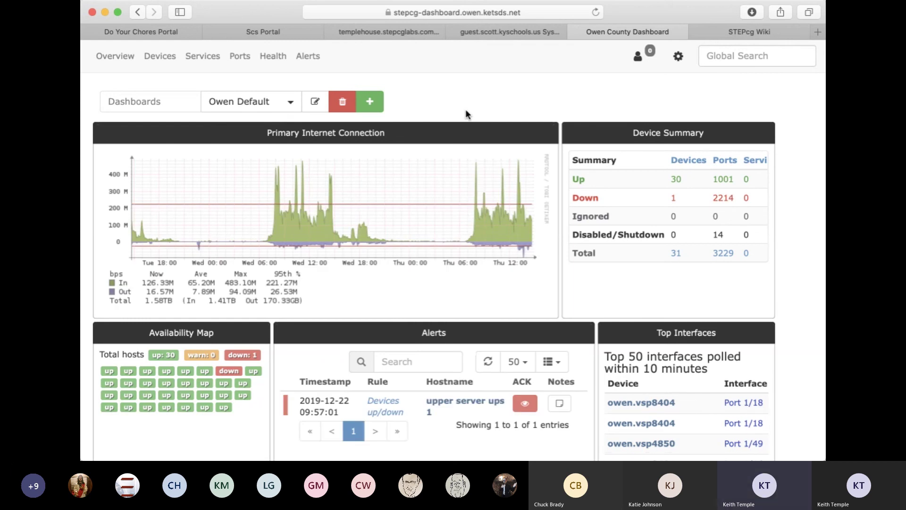
{"action": "scroll", "coordinate": [520, 128], "scroll_direction": "down", "scroll_amount": 1}
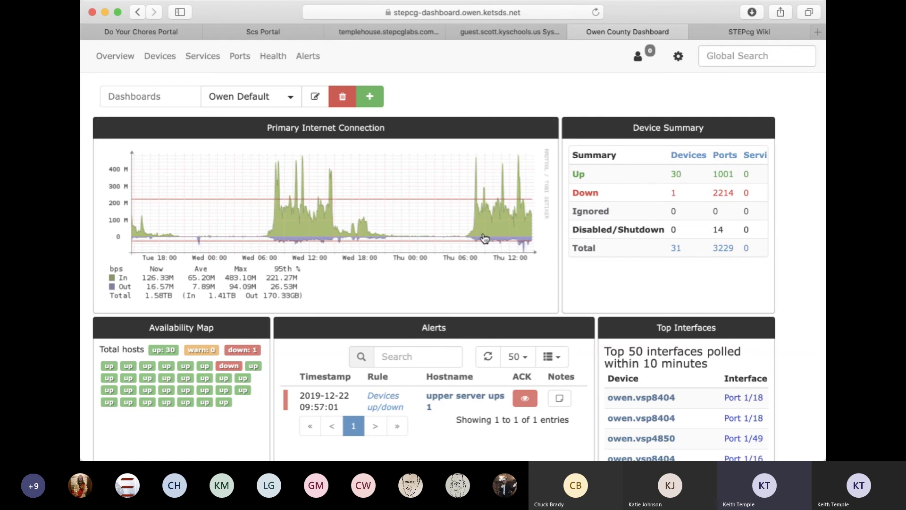
{"action": "scroll", "coordinate": [485, 238], "scroll_direction": "down", "scroll_amount": 1}
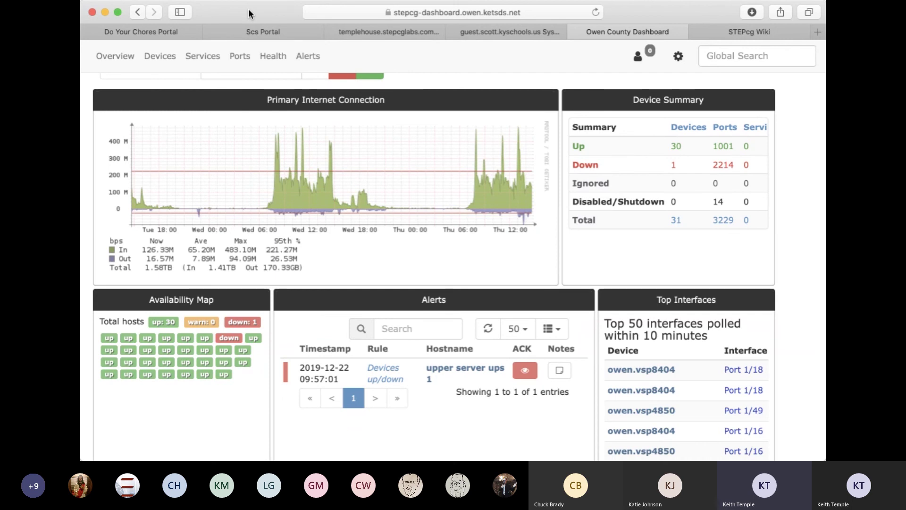
Open the Primary Internet Connection traffic graph and display its One Month history.
{"action": "mouse_move", "coordinate": [273, 56]}
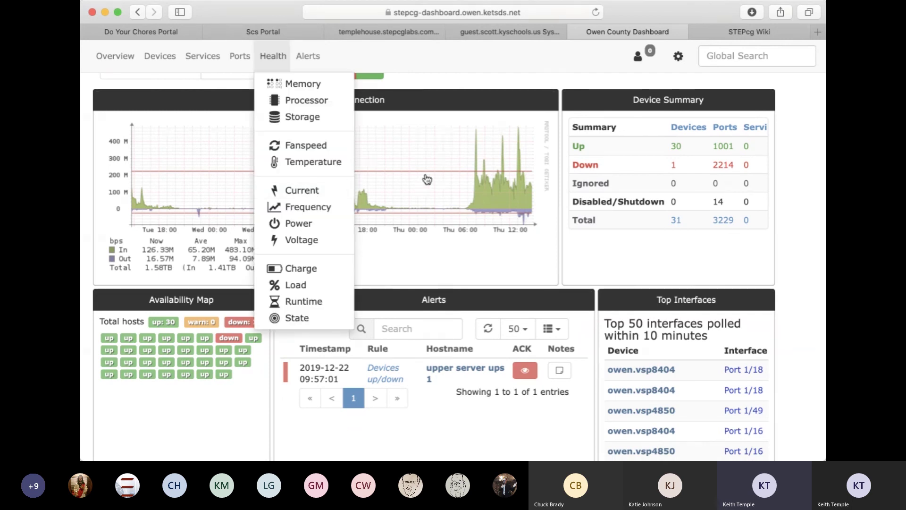
{"action": "left_click", "coordinate": [334, 176]}
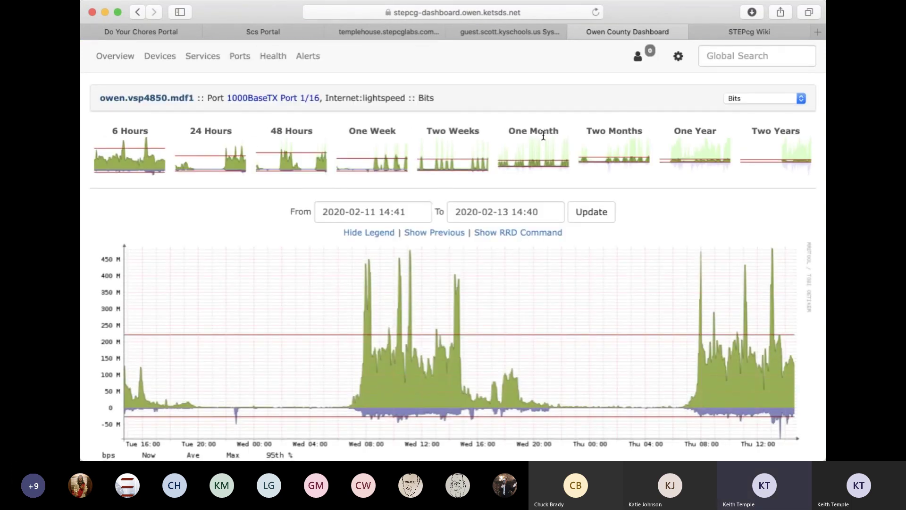
{"action": "left_click", "coordinate": [546, 163]}
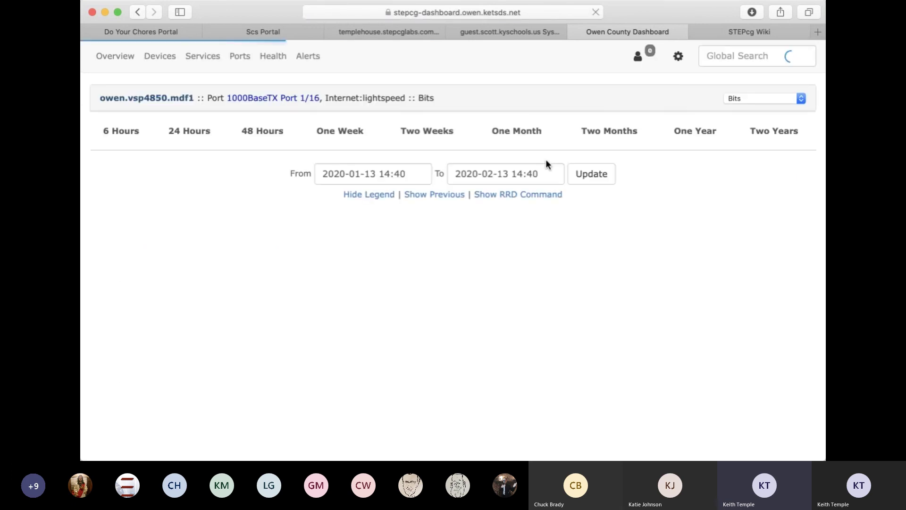
{"action": "scroll", "coordinate": [546, 160], "scroll_direction": "down", "scroll_amount": 3}
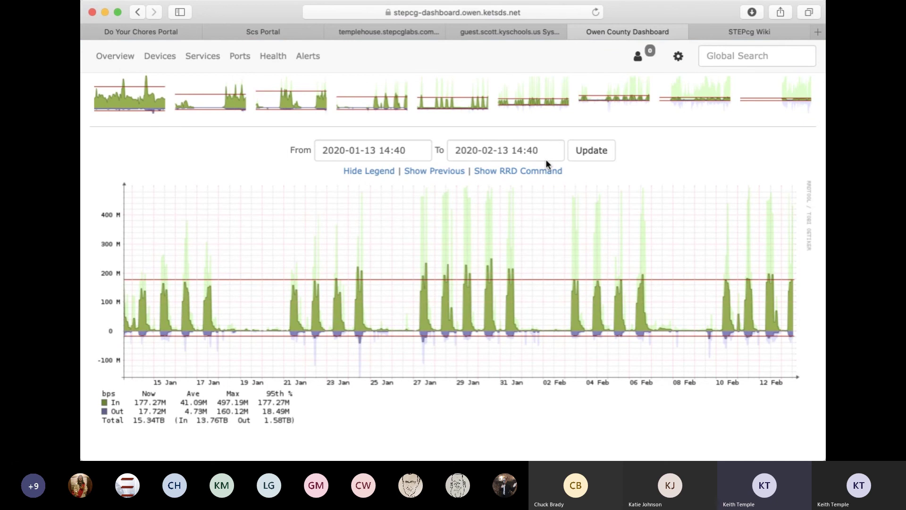
{"action": "scroll", "coordinate": [546, 160], "scroll_direction": "up", "scroll_amount": 3}
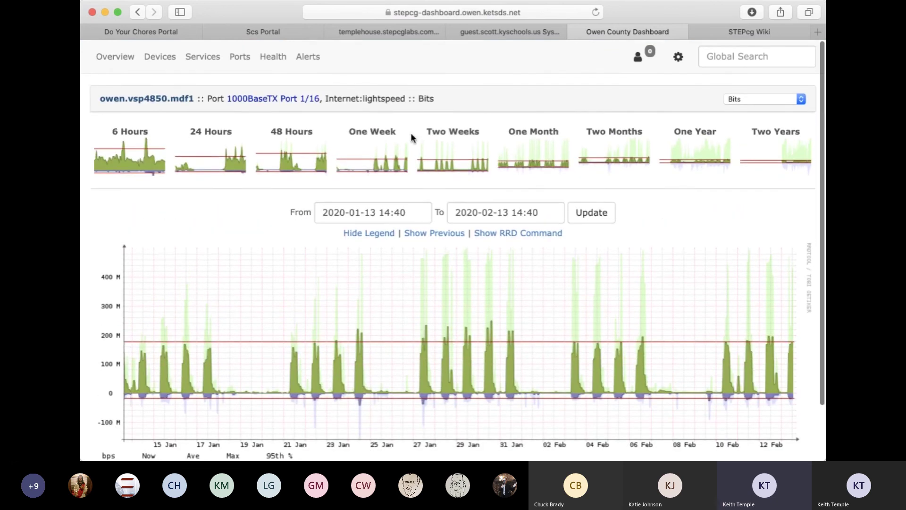
Return to the Owen Default dashboard and review its availability map, alerts and top interfaces.
{"action": "mouse_move", "coordinate": [115, 57]}
{"action": "left_click", "coordinate": [140, 83]}
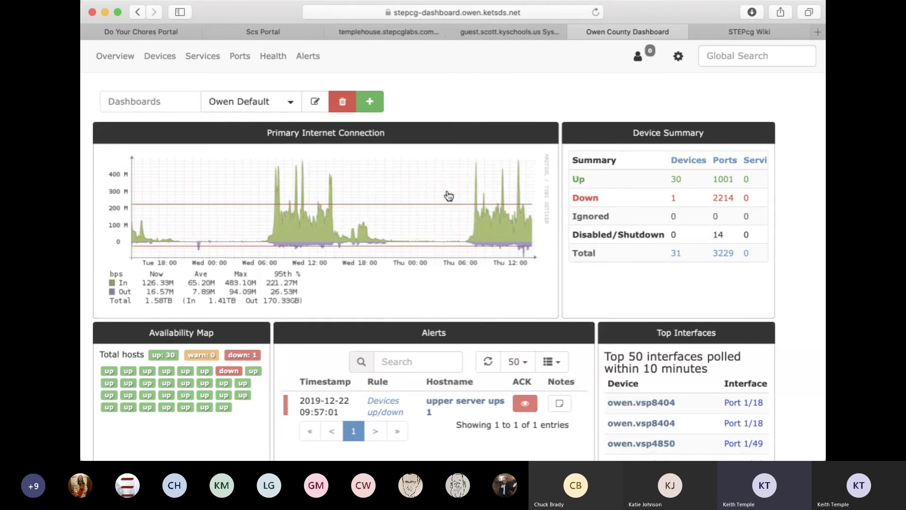
{"action": "scroll", "coordinate": [449, 197], "scroll_direction": "down", "scroll_amount": 2}
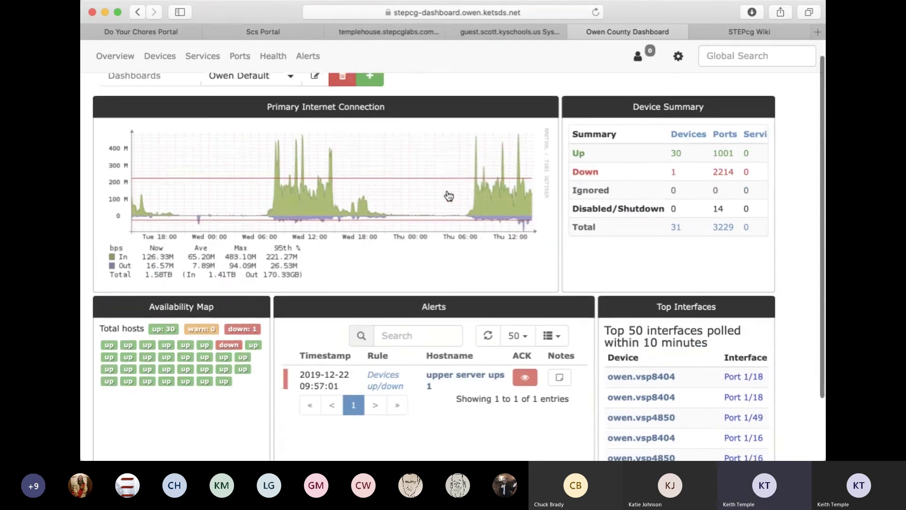
{"action": "scroll", "coordinate": [449, 196], "scroll_direction": "down", "scroll_amount": 3}
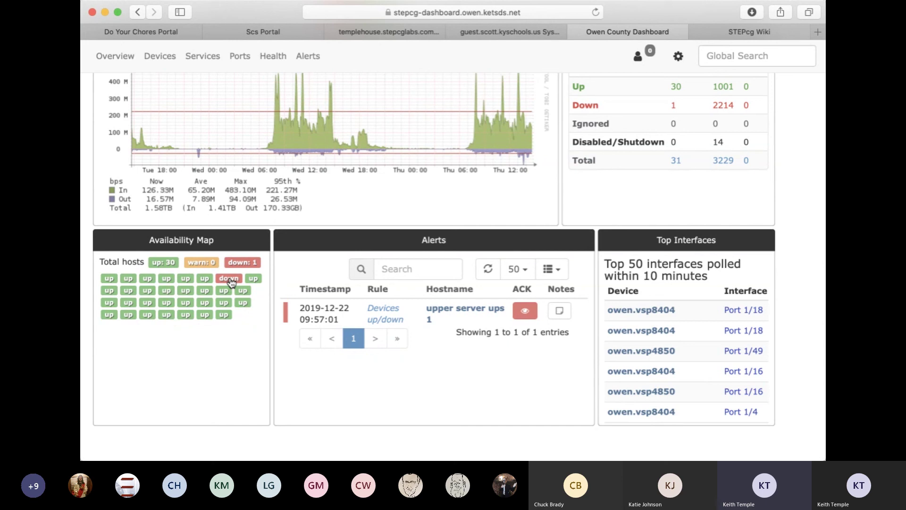
{"action": "scroll", "coordinate": [231, 282], "scroll_direction": "up", "scroll_amount": 3}
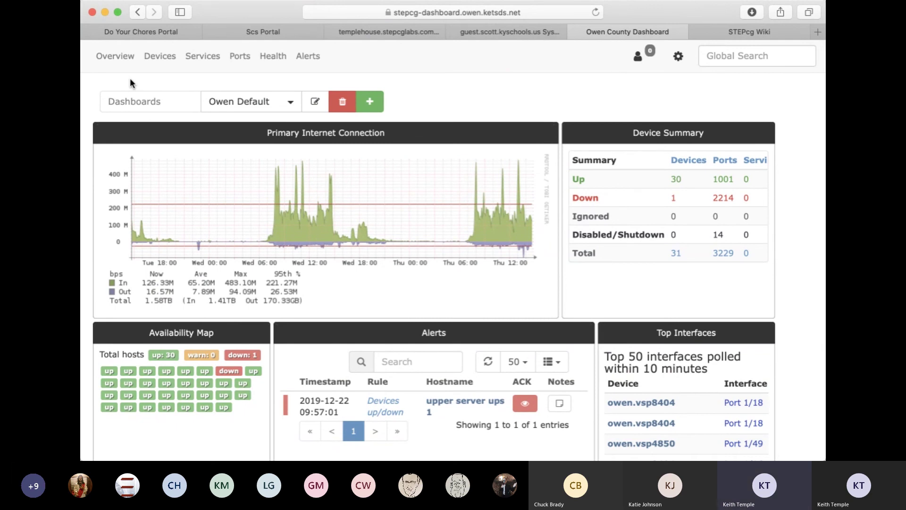
List the ports with errors and go back to the Owen Default dashboard.
{"action": "mouse_move", "coordinate": [241, 59]}
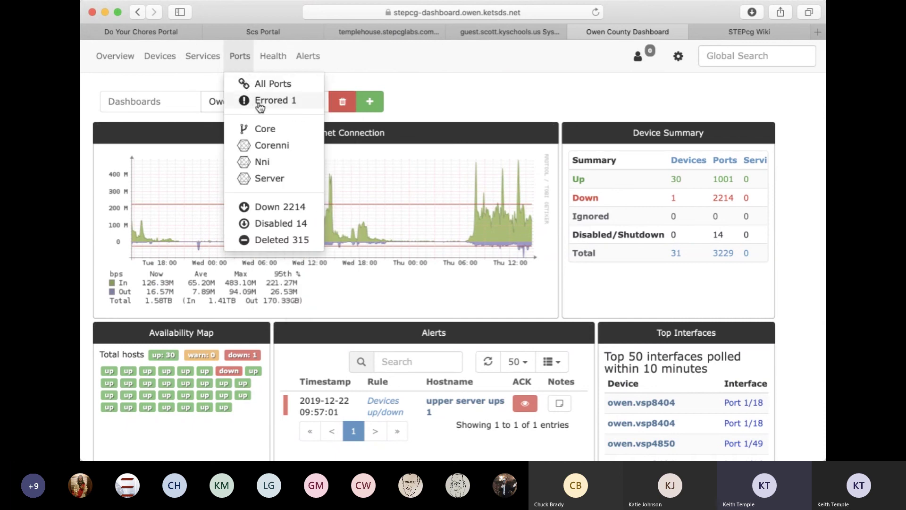
{"action": "left_click", "coordinate": [260, 104]}
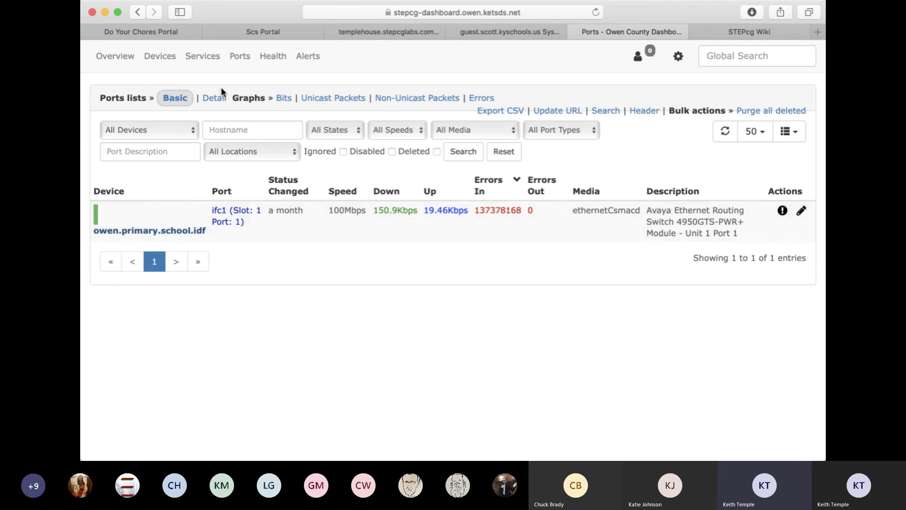
{"action": "mouse_move", "coordinate": [137, 59]}
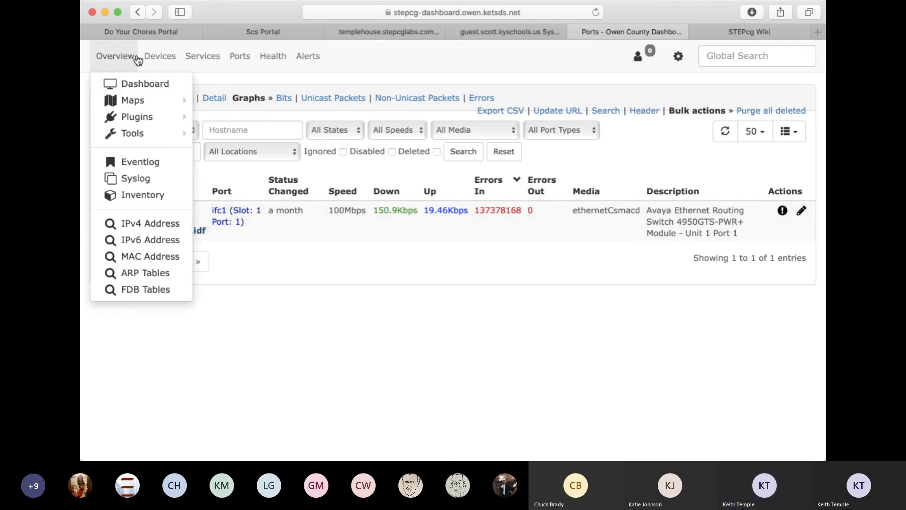
{"action": "left_click", "coordinate": [124, 60]}
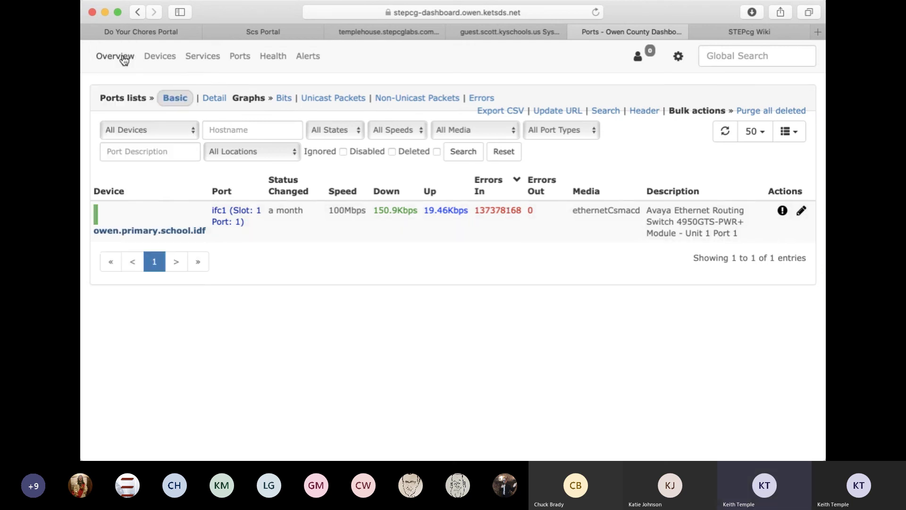
{"action": "mouse_move", "coordinate": [124, 60]}
{"action": "left_click", "coordinate": [121, 81]}
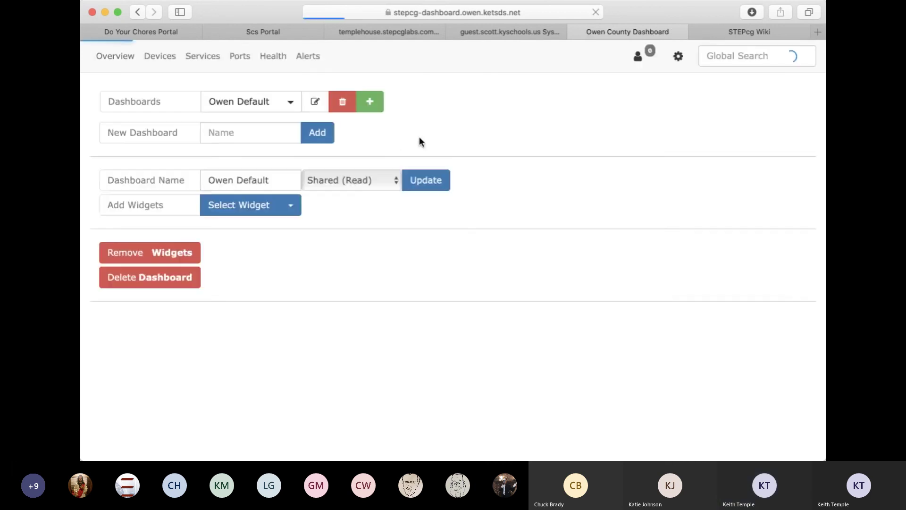
{"action": "scroll", "coordinate": [419, 137], "scroll_direction": "down", "scroll_amount": 3}
{"action": "scroll", "coordinate": [253, 75], "scroll_direction": "up", "scroll_amount": 3}
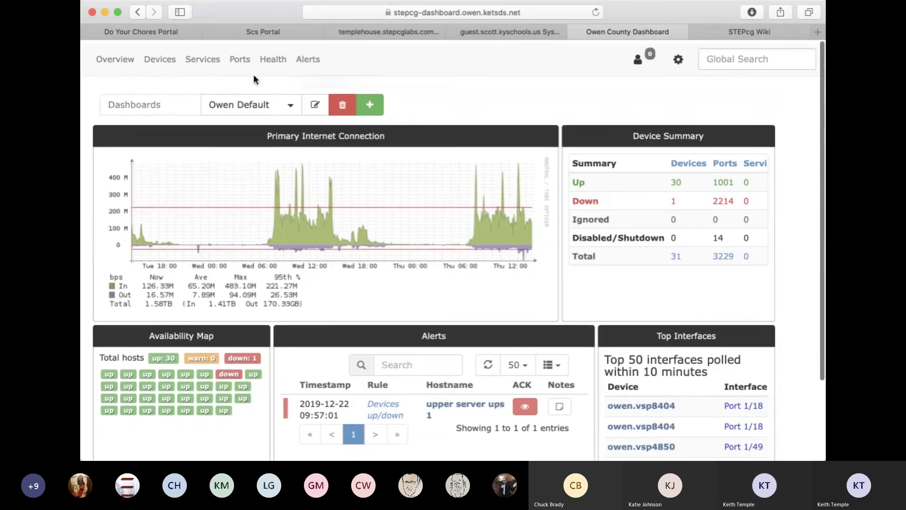
Review the list of all Network devices and display their CPU graphs.
{"action": "mouse_move", "coordinate": [164, 61]}
{"action": "mouse_move", "coordinate": [189, 86]}
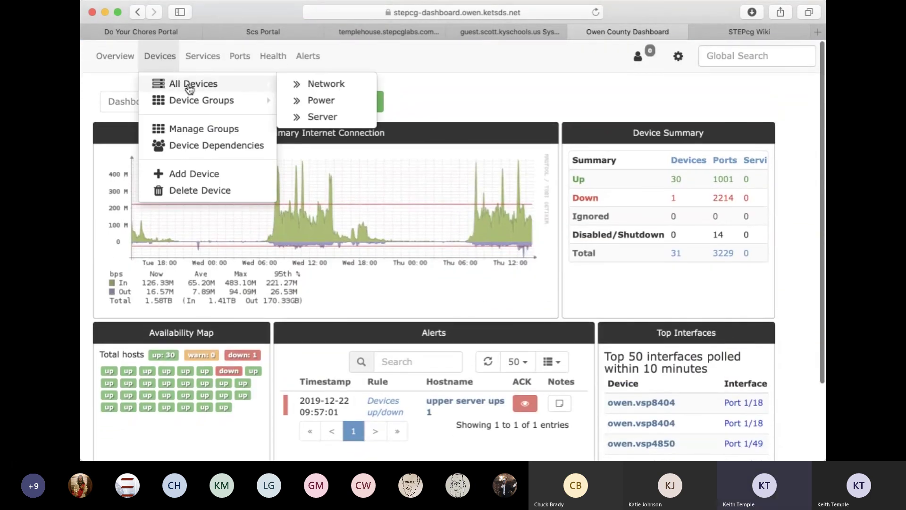
{"action": "left_click", "coordinate": [323, 86]}
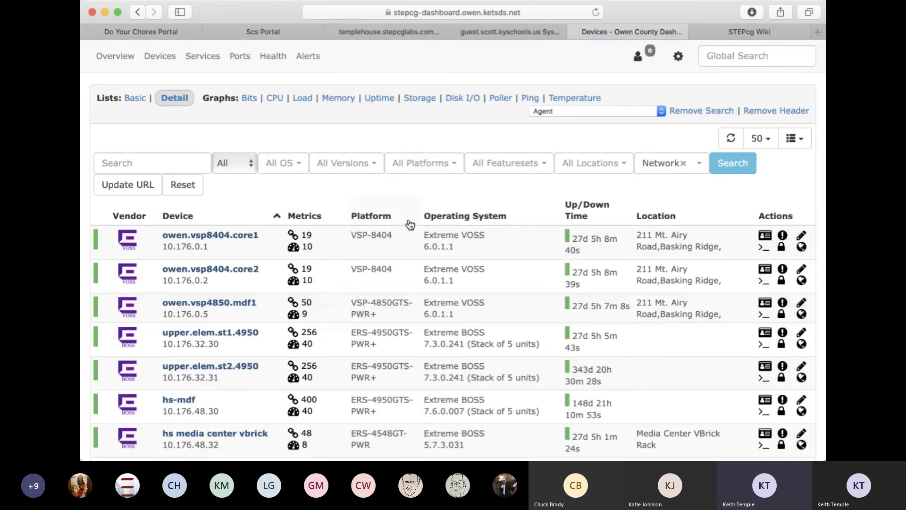
{"action": "scroll", "coordinate": [410, 224], "scroll_direction": "down", "scroll_amount": 10}
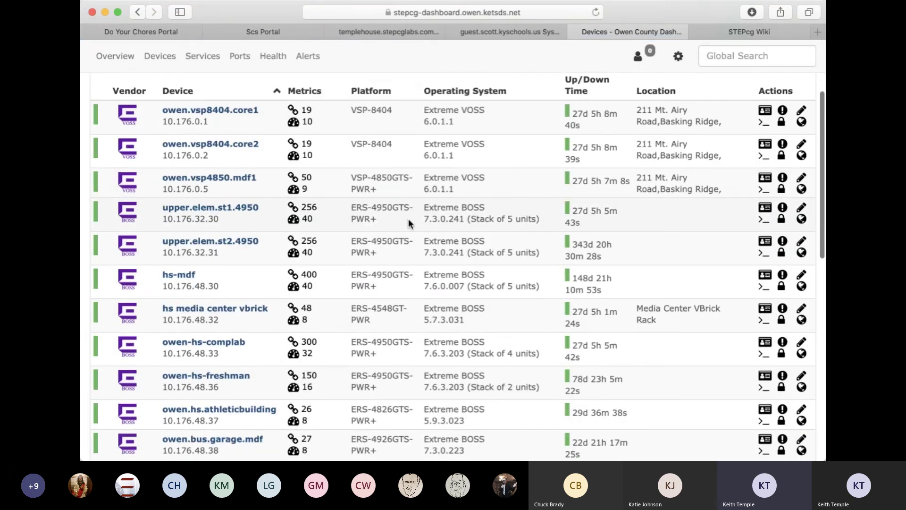
{"action": "scroll", "coordinate": [408, 219], "scroll_direction": "down", "scroll_amount": 6}
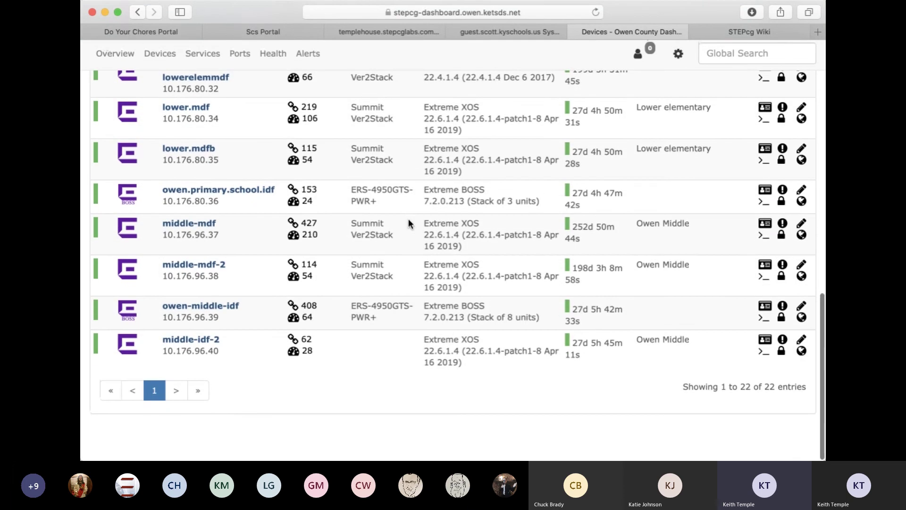
{"action": "scroll", "coordinate": [409, 219], "scroll_direction": "up", "scroll_amount": 3}
{"action": "scroll", "coordinate": [409, 219], "scroll_direction": "up", "scroll_amount": 10}
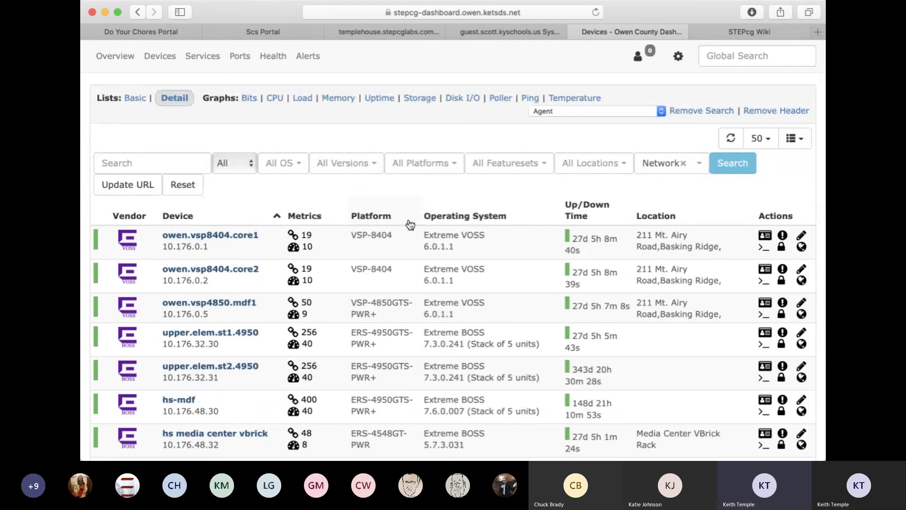
{"action": "left_click", "coordinate": [276, 98]}
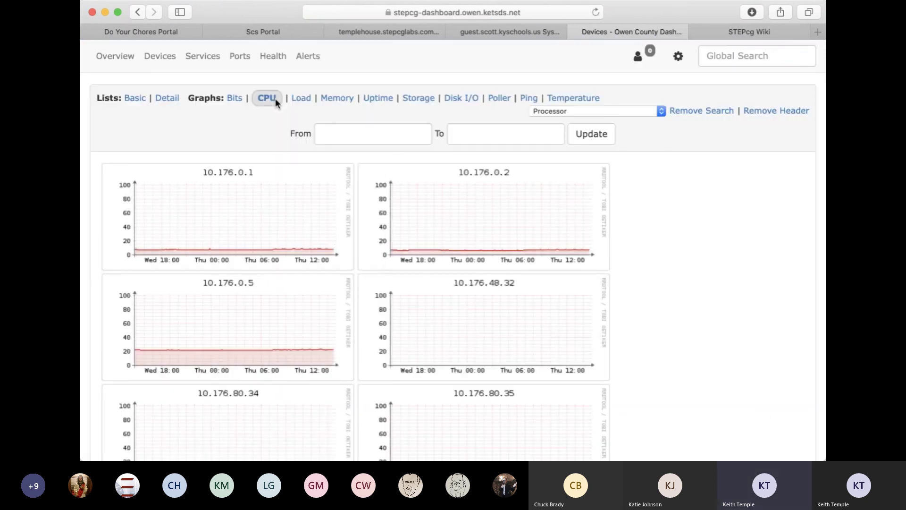
Sort the processor health list by usage in descending order, and view the devices' temperature sensor readings.
{"action": "mouse_move", "coordinate": [273, 57]}
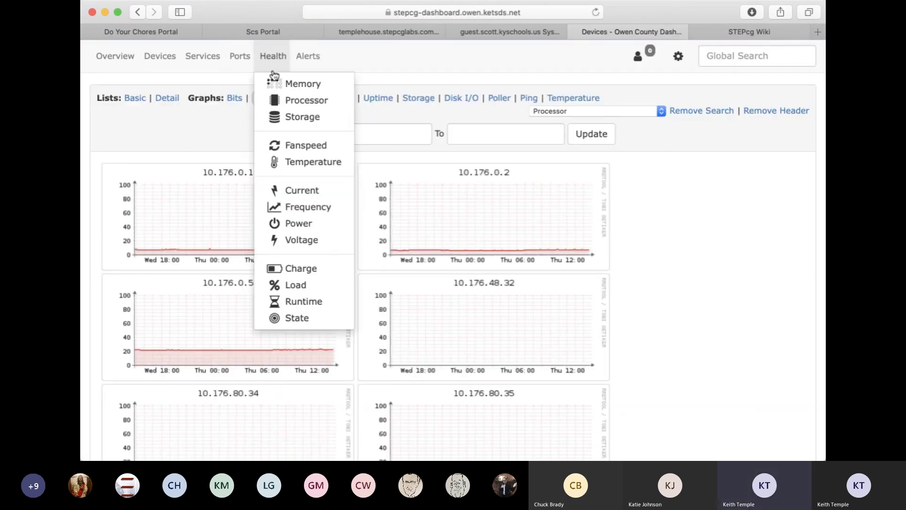
{"action": "left_click", "coordinate": [297, 101]}
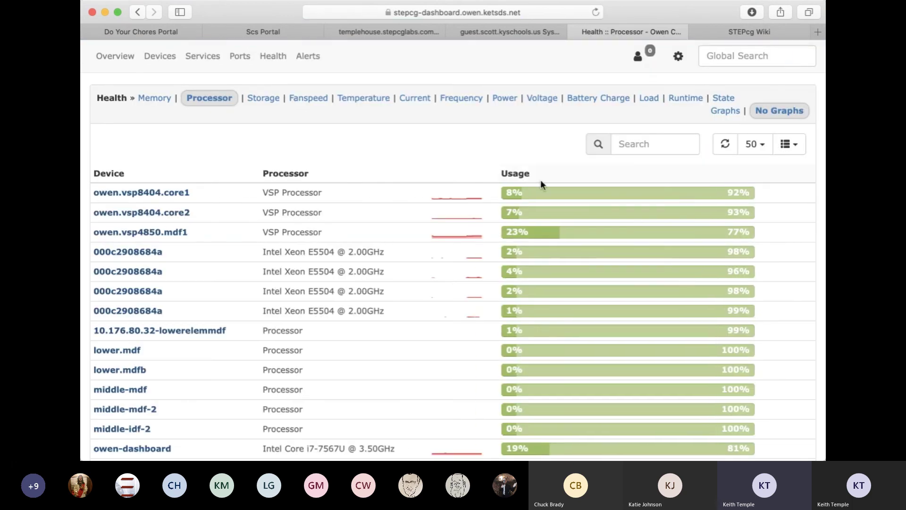
{"action": "left_click", "coordinate": [524, 177]}
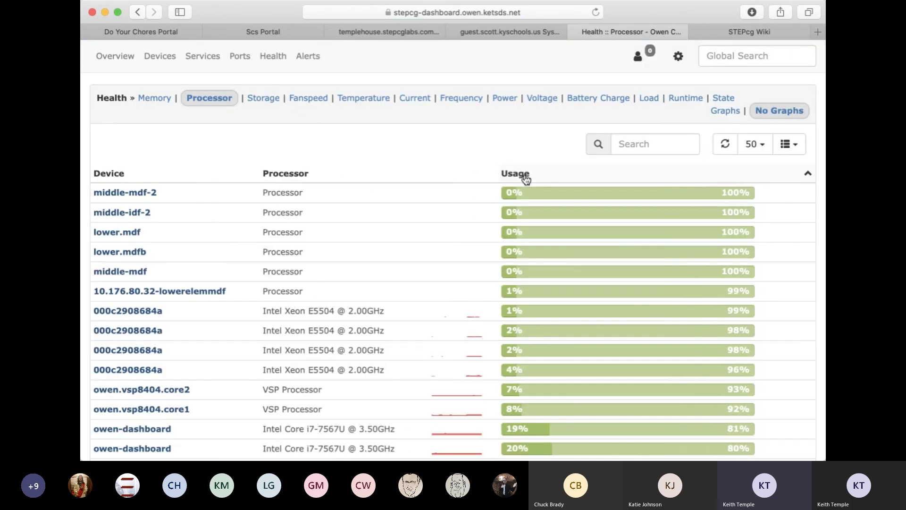
{"action": "left_click", "coordinate": [526, 179]}
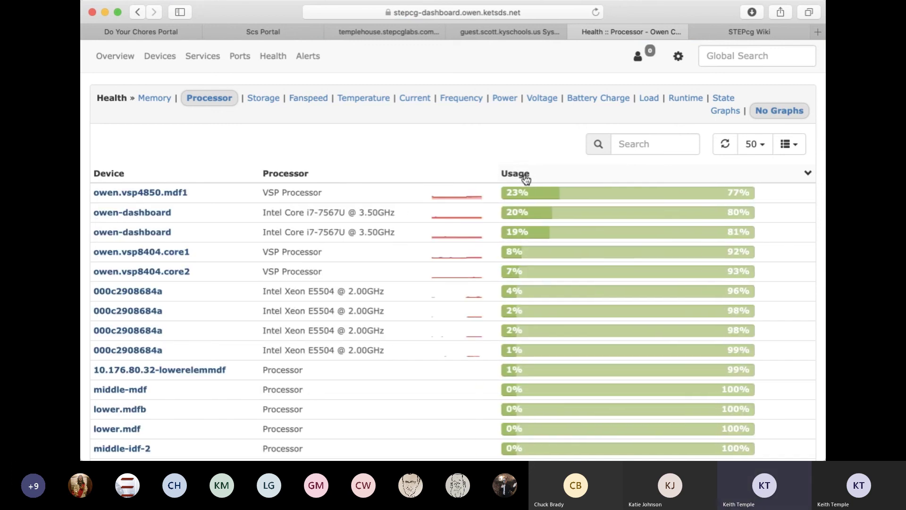
{"action": "scroll", "coordinate": [525, 176], "scroll_direction": "down", "scroll_amount": 3}
{"action": "scroll", "coordinate": [525, 175], "scroll_direction": "up", "scroll_amount": 3}
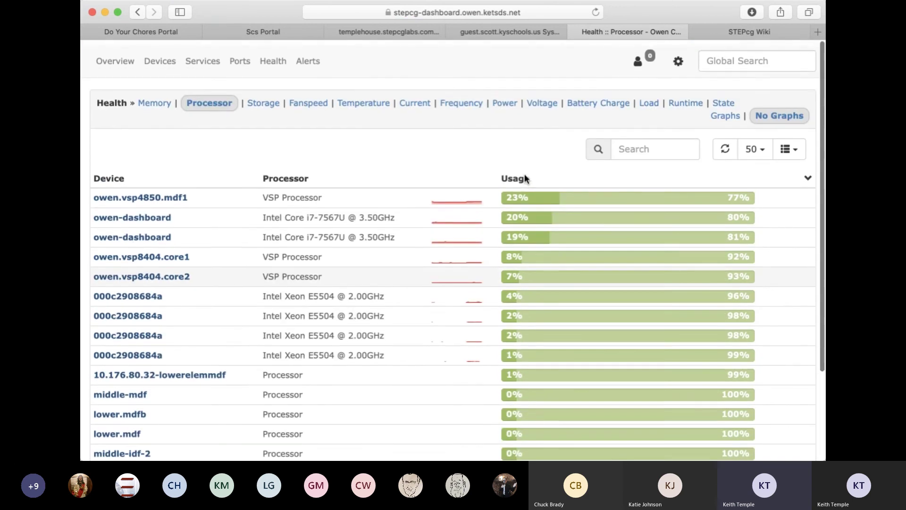
{"action": "left_click", "coordinate": [361, 99]}
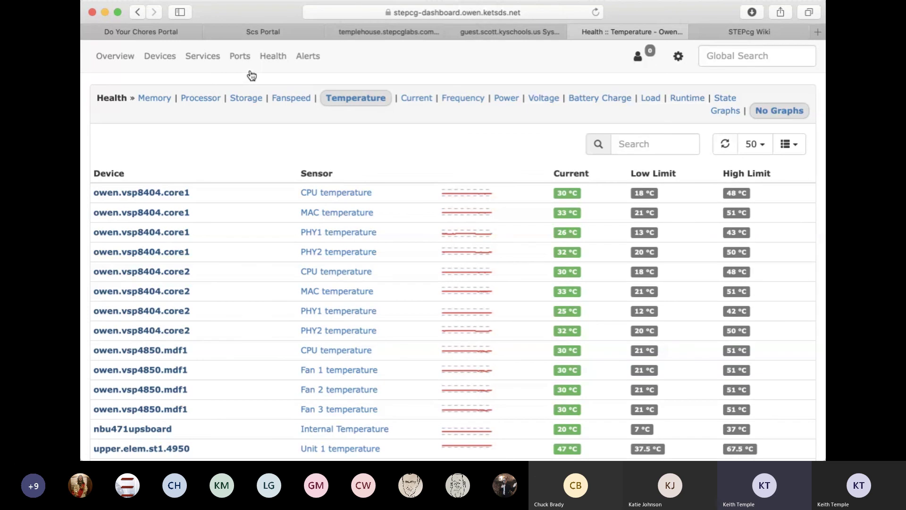
List all ports and sort them by highest download traffic and by highest upload traffic.
{"action": "mouse_move", "coordinate": [240, 56]}
{"action": "left_click", "coordinate": [259, 85]}
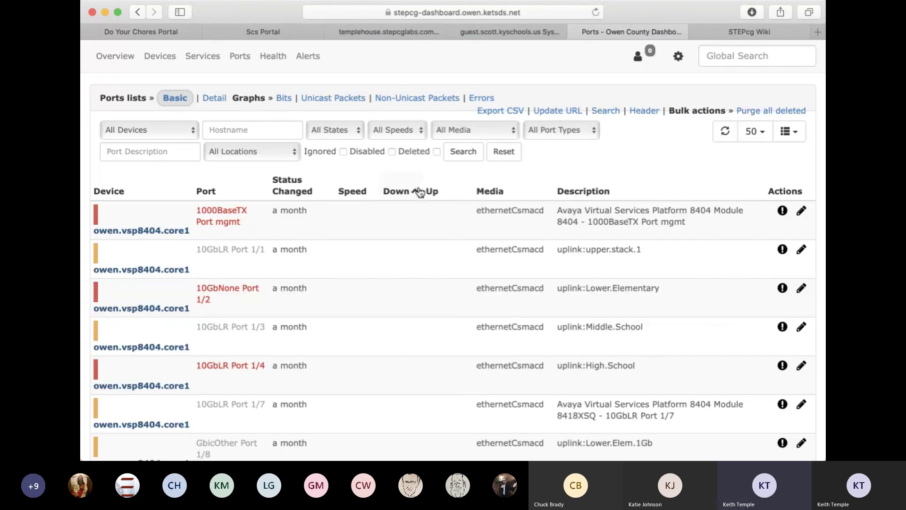
{"action": "left_click", "coordinate": [418, 190]}
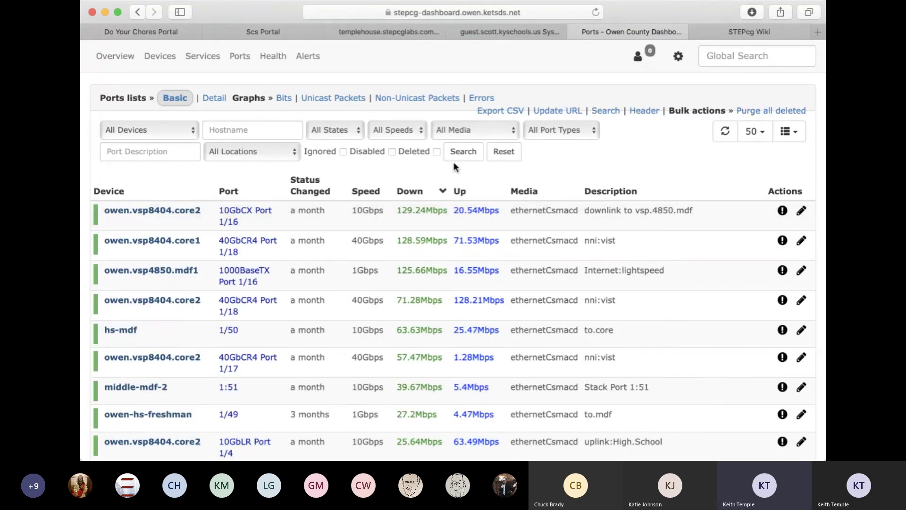
{"action": "left_click", "coordinate": [464, 193]}
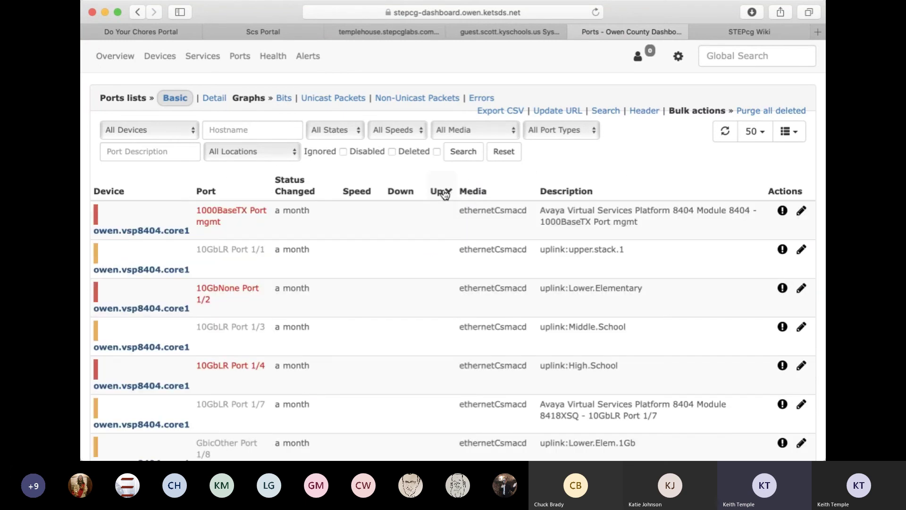
{"action": "left_click", "coordinate": [445, 192]}
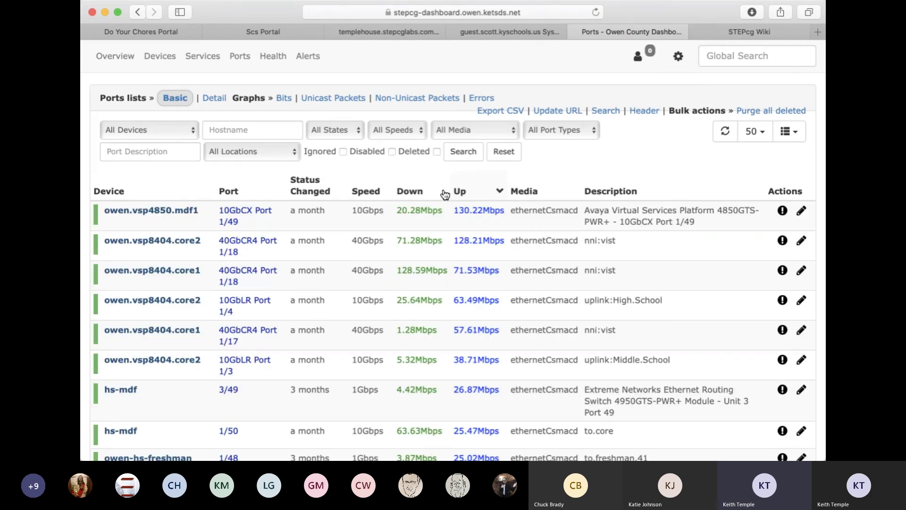
Review the last status and update times in the Oxidized node list, and return to the Owen County dashboard.
{"action": "mouse_move", "coordinate": [241, 61]}
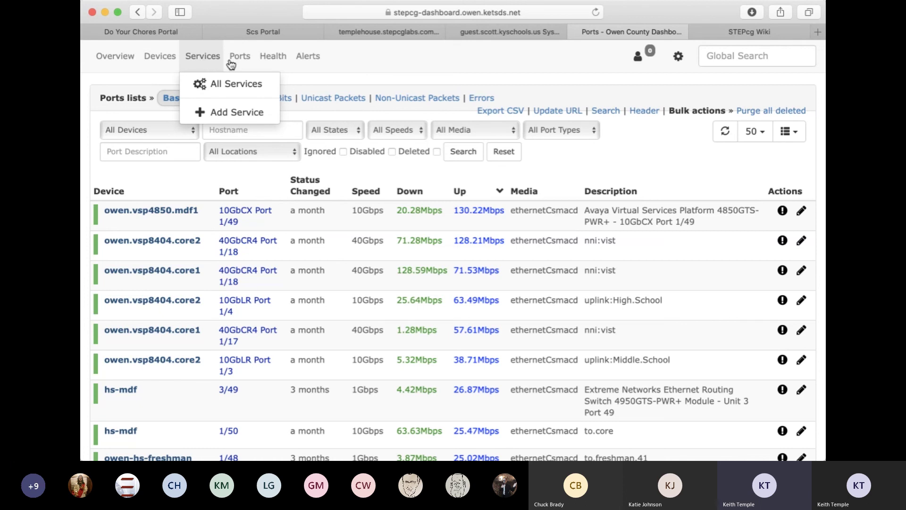
{"action": "mouse_move", "coordinate": [273, 60]}
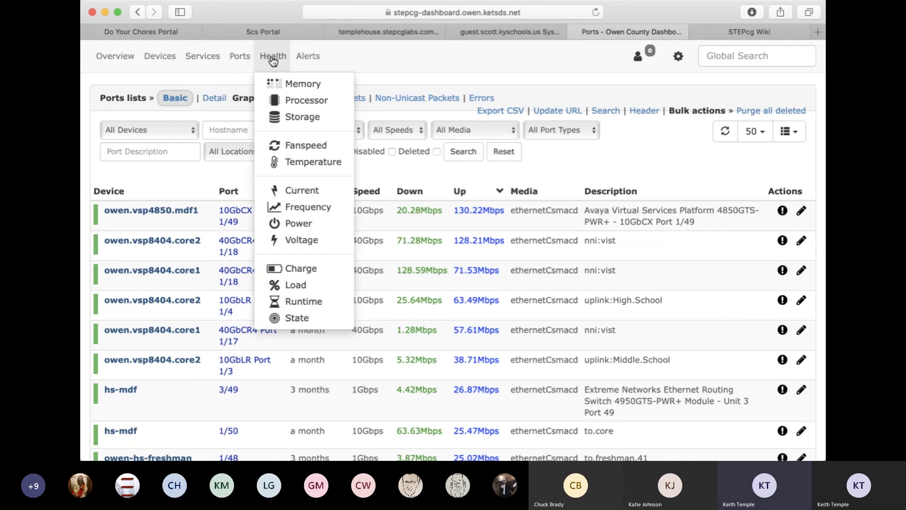
{"action": "mouse_move", "coordinate": [160, 61]}
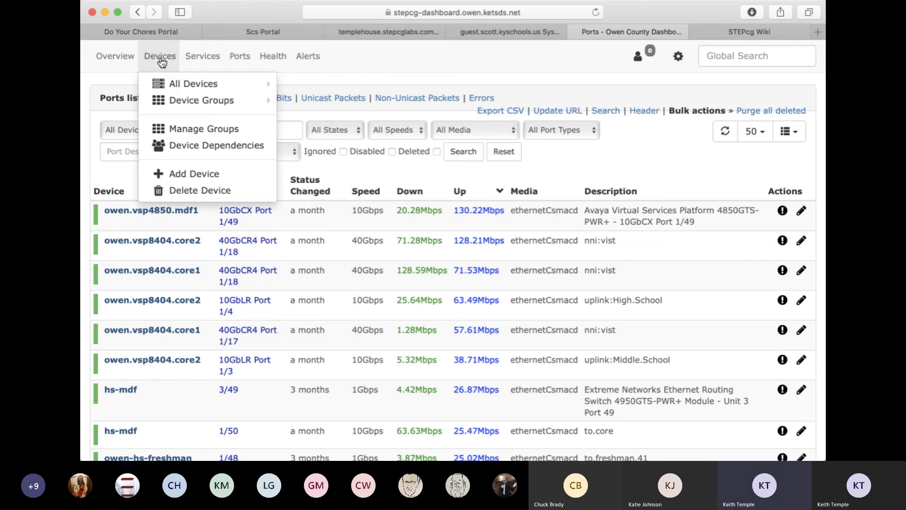
{"action": "mouse_move", "coordinate": [115, 61]}
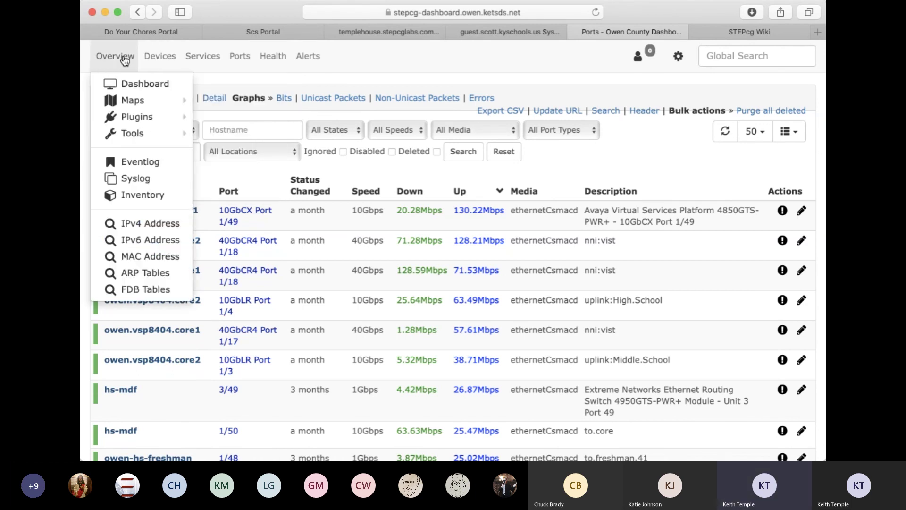
{"action": "mouse_move", "coordinate": [145, 136]}
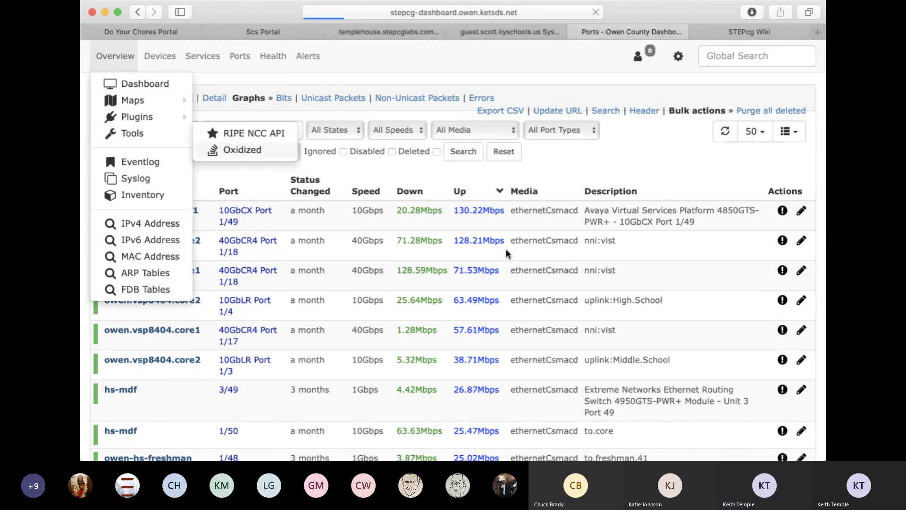
{"action": "left_click", "coordinate": [242, 150]}
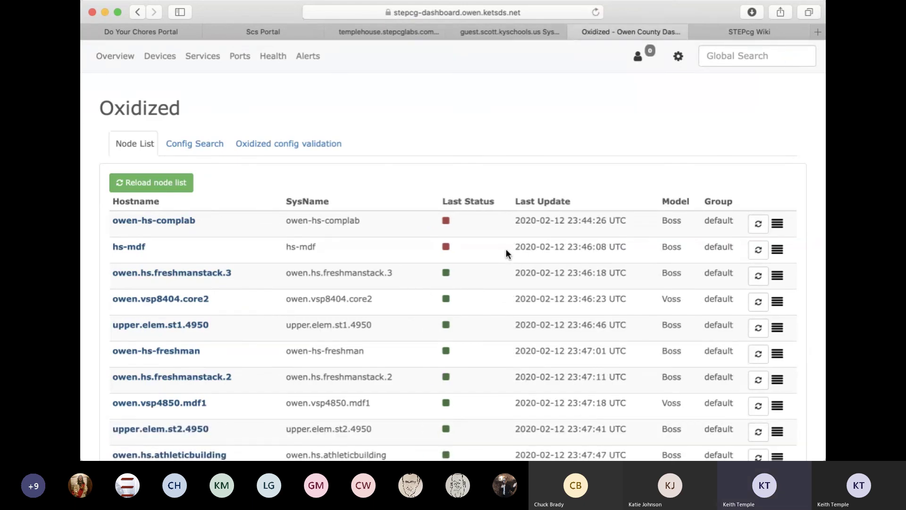
{"action": "scroll", "coordinate": [506, 250], "scroll_direction": "down", "scroll_amount": 5}
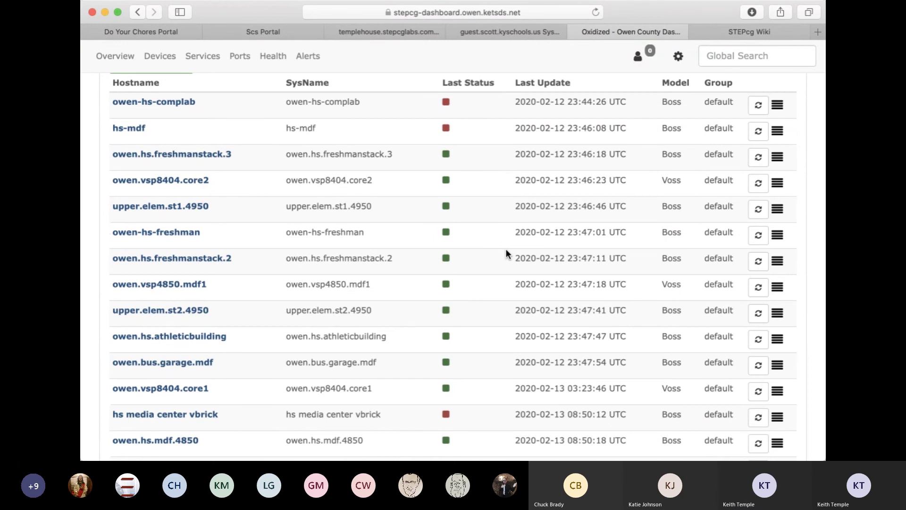
{"action": "scroll", "coordinate": [506, 253], "scroll_direction": "down", "scroll_amount": 5}
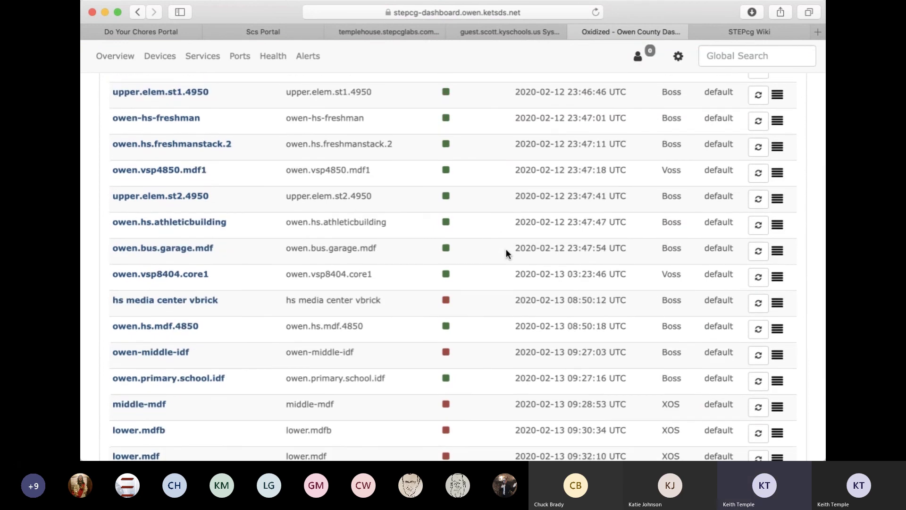
{"action": "scroll", "coordinate": [507, 253], "scroll_direction": "down", "scroll_amount": 7}
{"action": "scroll", "coordinate": [506, 253], "scroll_direction": "up", "scroll_amount": 10}
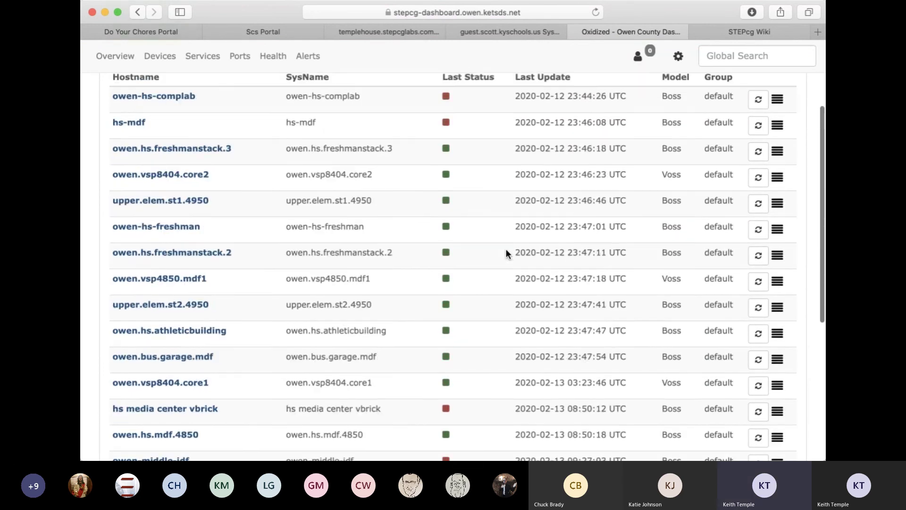
{"action": "scroll", "coordinate": [506, 250], "scroll_direction": "up", "scroll_amount": 5}
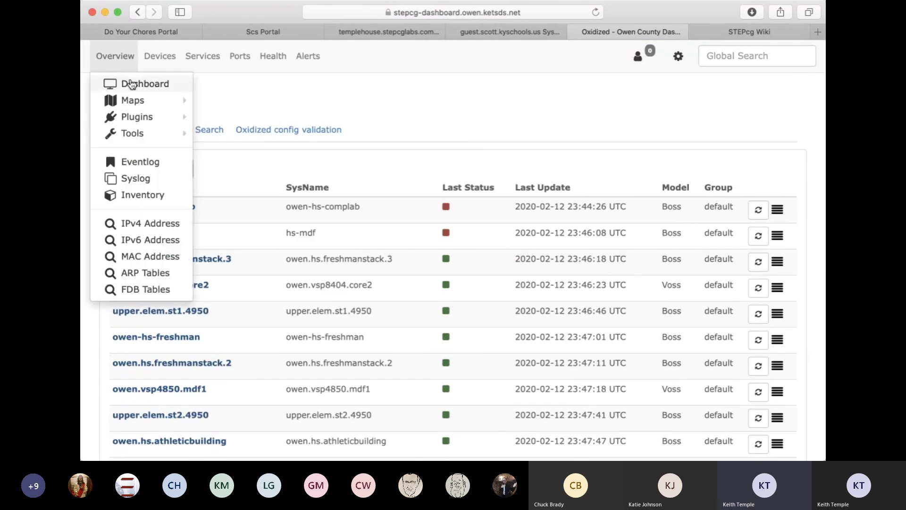
{"action": "left_click", "coordinate": [129, 79]}
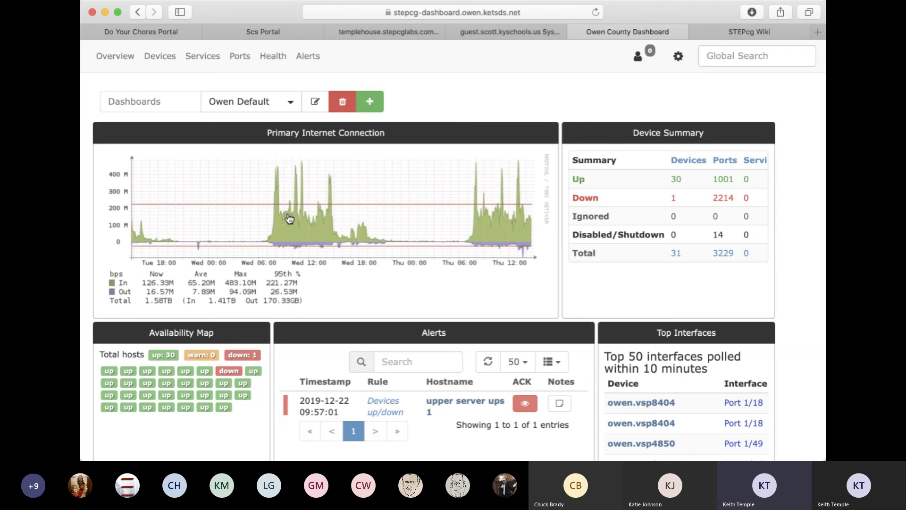
Switch to the STEPcg Wiki, expand the OSI Layer 1 category and open the WLAN 802.11 Resources article.
{"action": "key", "text": "ctrl+Tab"}
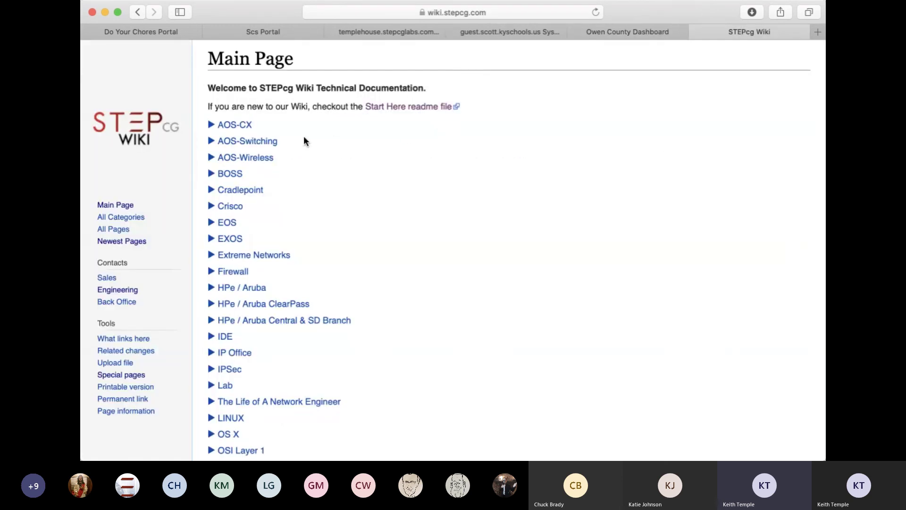
{"action": "scroll", "coordinate": [304, 136], "scroll_direction": "down", "scroll_amount": 2}
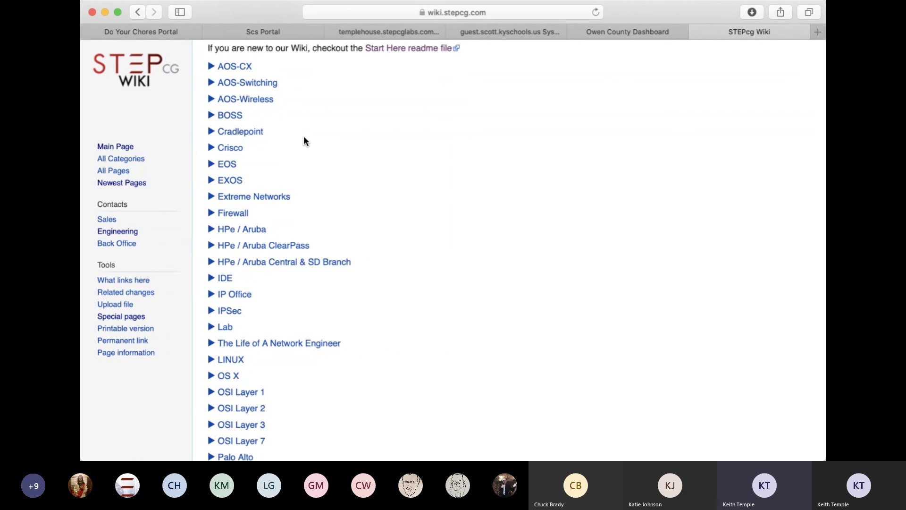
{"action": "scroll", "coordinate": [272, 214], "scroll_direction": "down", "scroll_amount": 4}
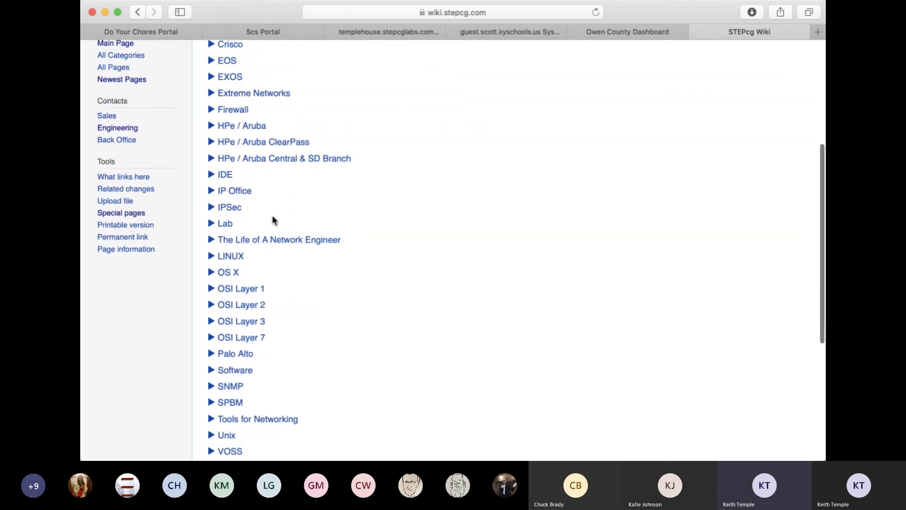
{"action": "left_click", "coordinate": [211, 260]}
{"action": "scroll", "coordinate": [342, 261], "scroll_direction": "down", "scroll_amount": 2}
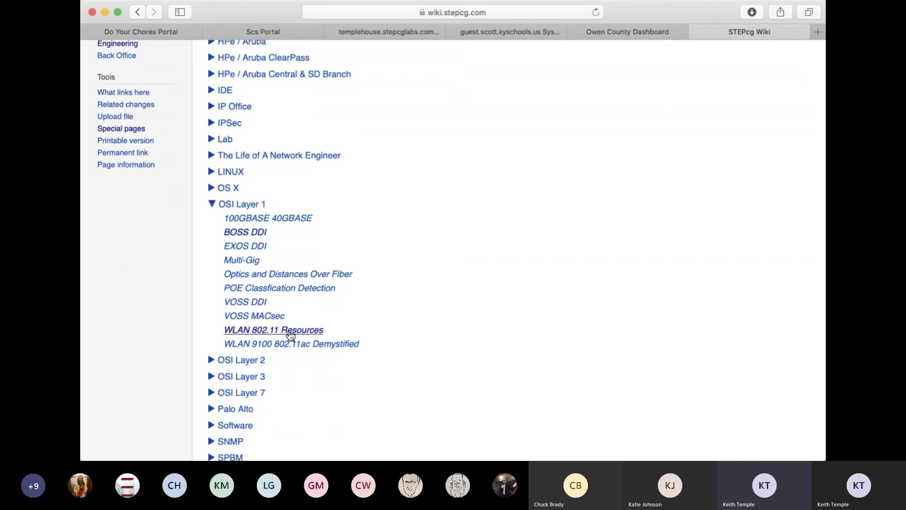
{"action": "left_click", "coordinate": [289, 333]}
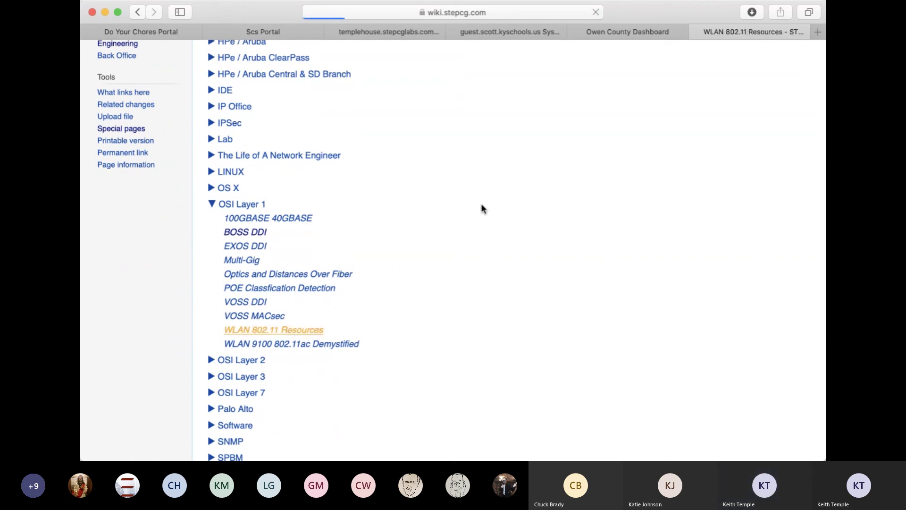
Read through the WLAN 802.11 Resources article, covering its summary, the 101, RSSI and 102 sections, and the recommended tools.
{"action": "scroll", "coordinate": [482, 208], "scroll_direction": "down", "scroll_amount": 2}
{"action": "scroll", "coordinate": [481, 208], "scroll_direction": "up", "scroll_amount": 2}
{"action": "scroll", "coordinate": [481, 208], "scroll_direction": "down", "scroll_amount": 2}
{"action": "scroll", "coordinate": [481, 208], "scroll_direction": "up", "scroll_amount": 3}
{"action": "scroll", "coordinate": [482, 208], "scroll_direction": "up", "scroll_amount": 5}
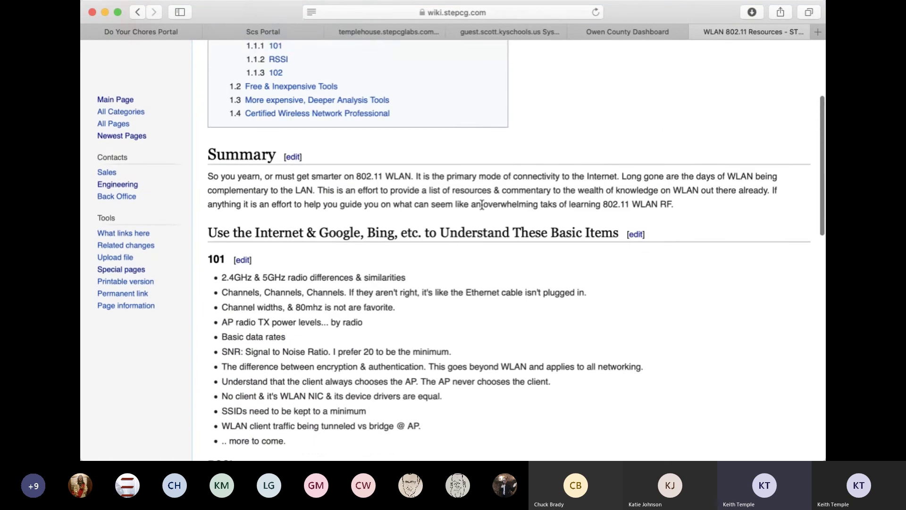
{"action": "scroll", "coordinate": [481, 208], "scroll_direction": "down", "scroll_amount": 9}
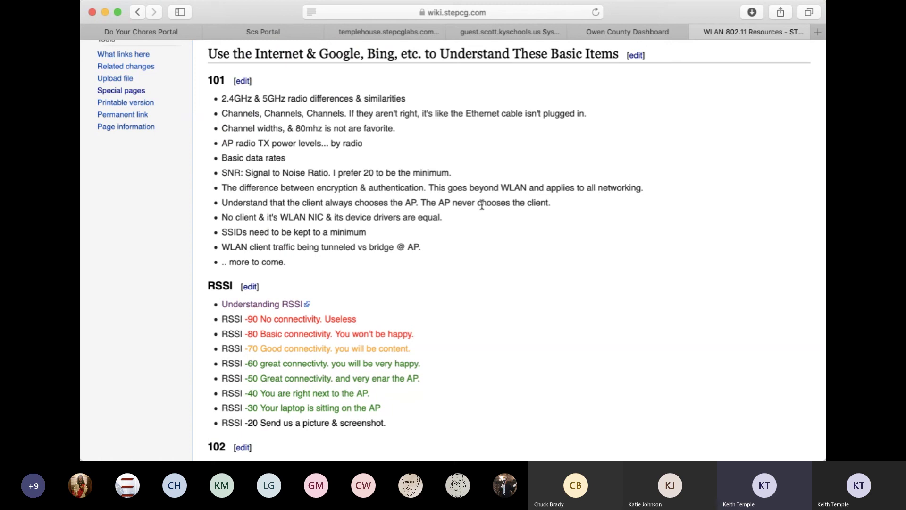
{"action": "scroll", "coordinate": [482, 204], "scroll_direction": "down", "scroll_amount": 5}
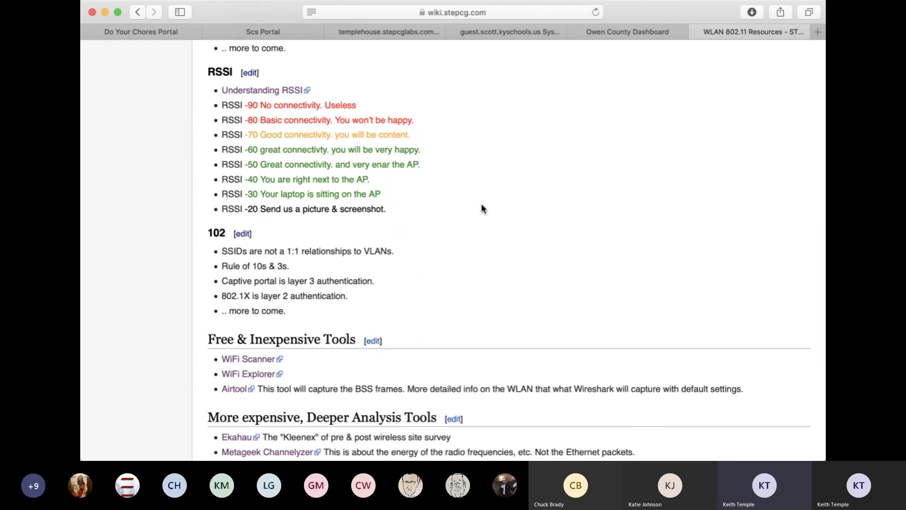
{"action": "scroll", "coordinate": [481, 203], "scroll_direction": "up", "scroll_amount": 10}
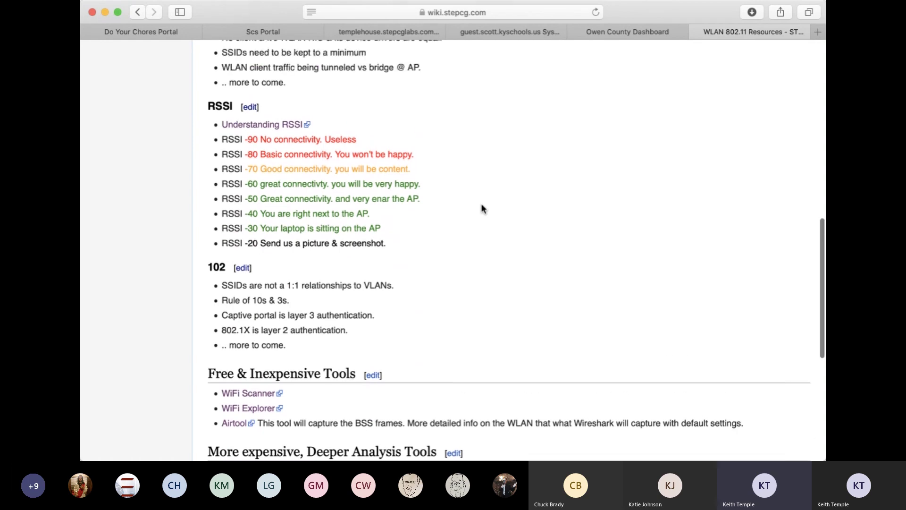
Go back to the templehouse.stepcglabs.com page.
{"action": "left_click", "coordinate": [623, 32]}
{"action": "left_click", "coordinate": [519, 32]}
{"action": "left_click", "coordinate": [389, 31]}
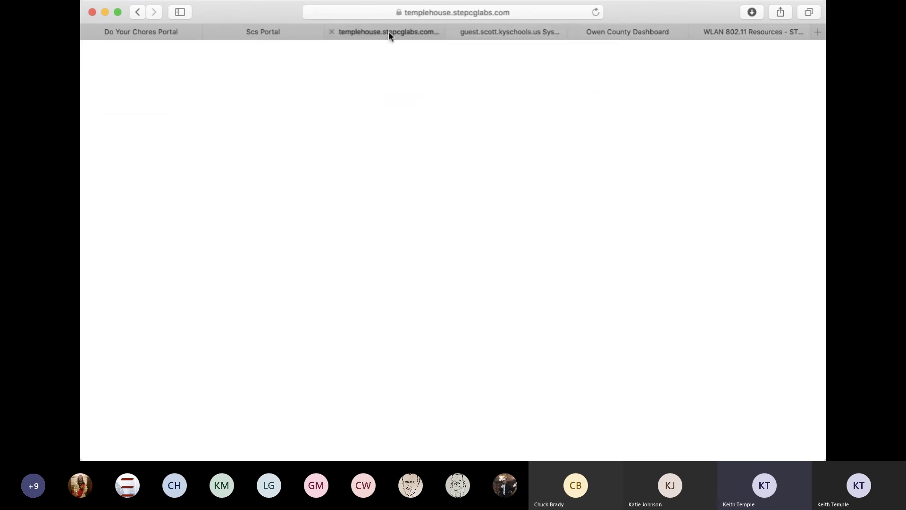